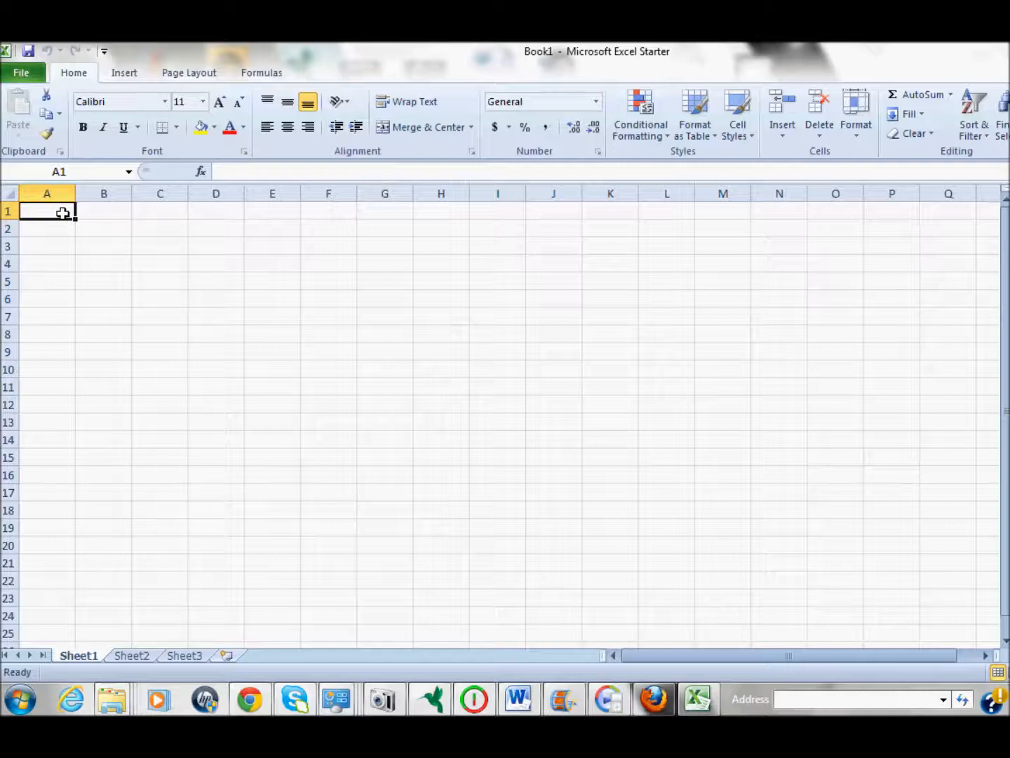
Enter the header NUMERO in cell A1 and the starting value 1 in cell A2
text(NUMERO)
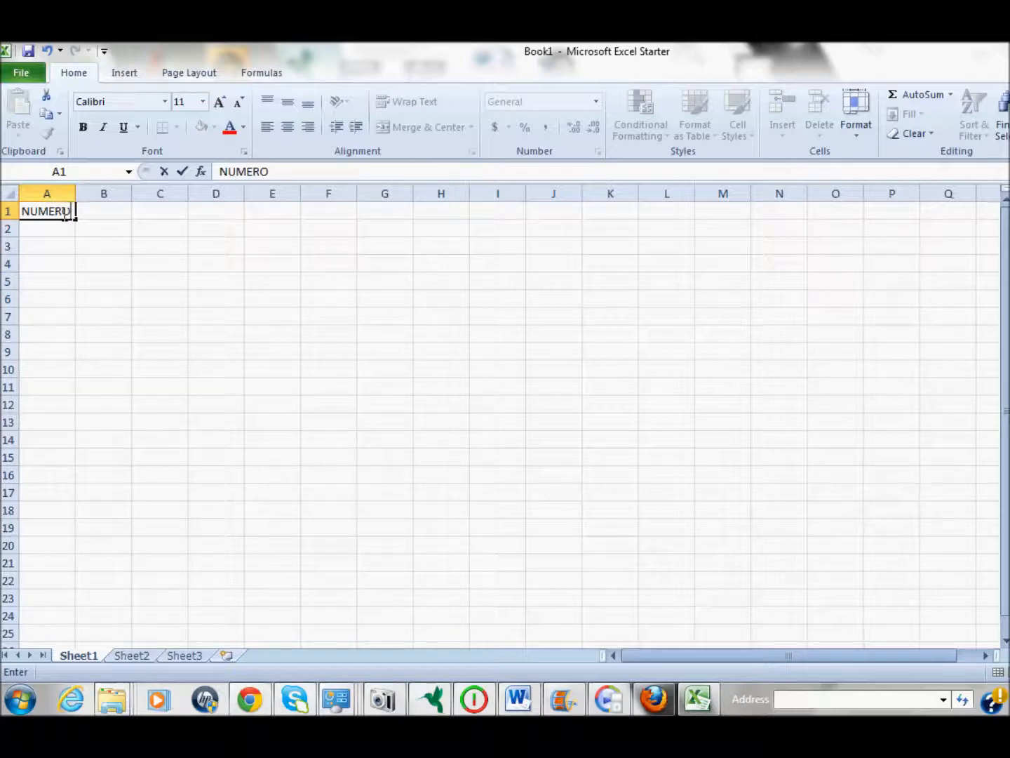
click(57, 227)
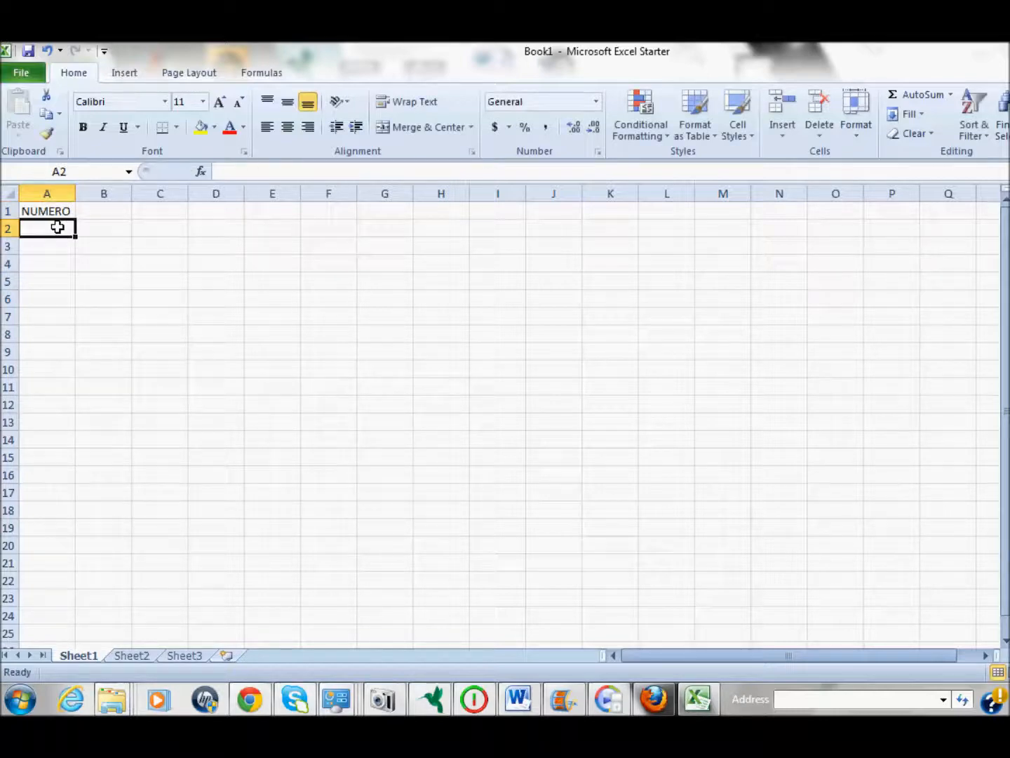
text(1)
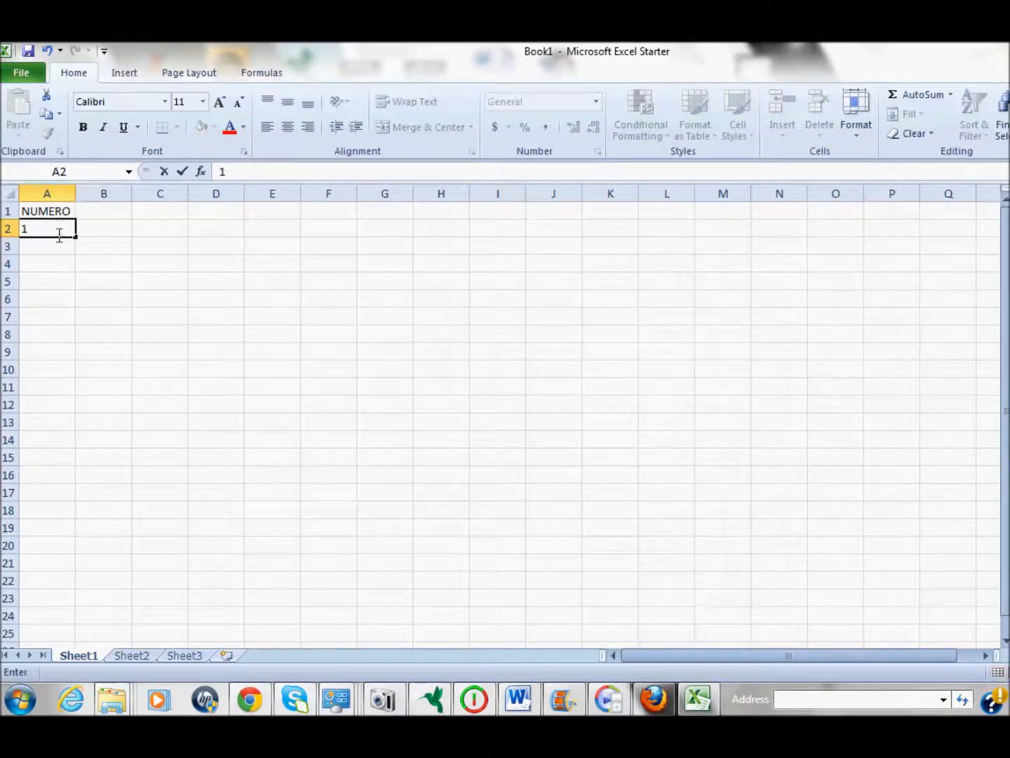
Enter the formula =1+A2 in cell A3 to increment the number above it
click(57, 245)
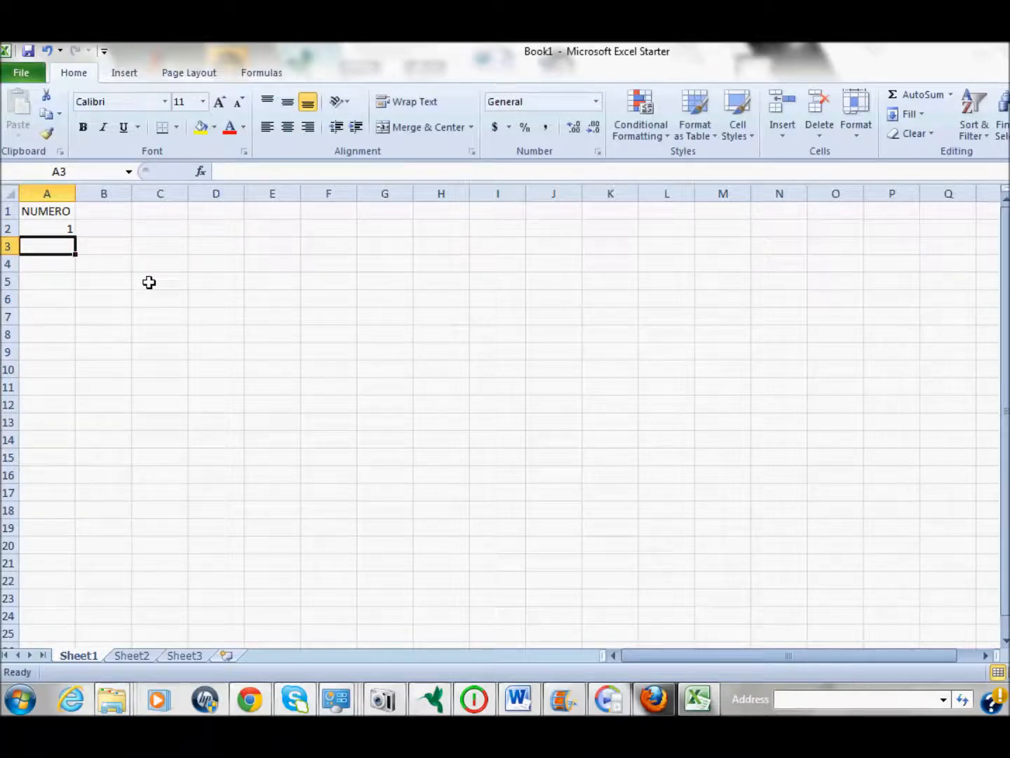
text(=)
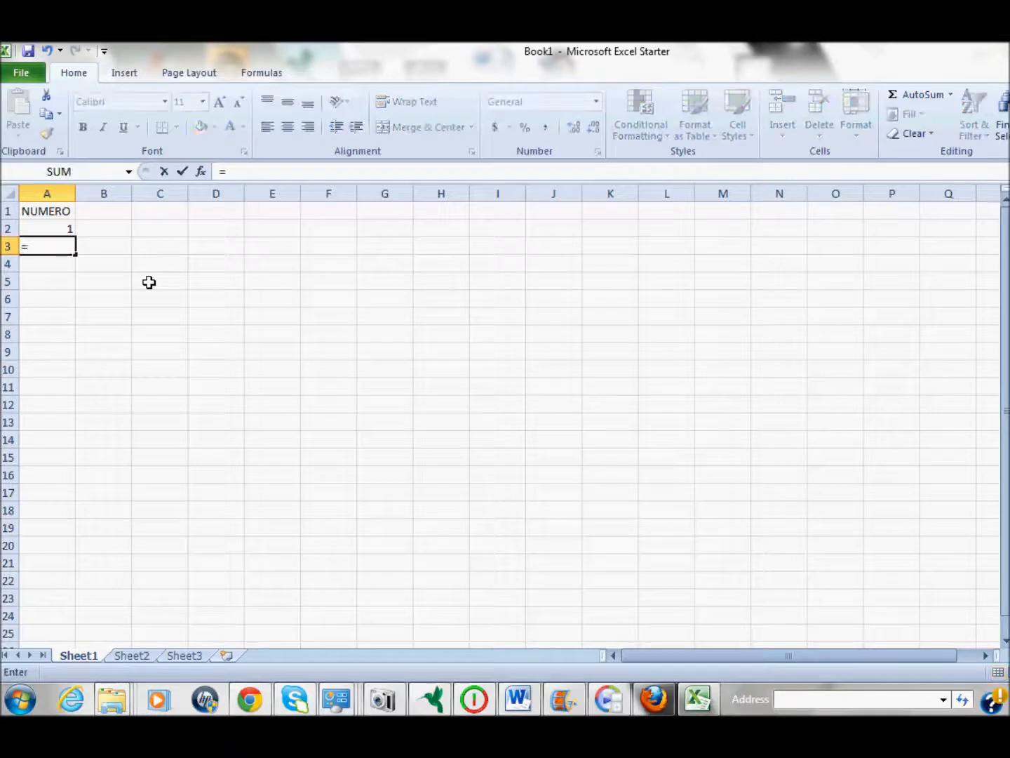
text(1)
key(Up)
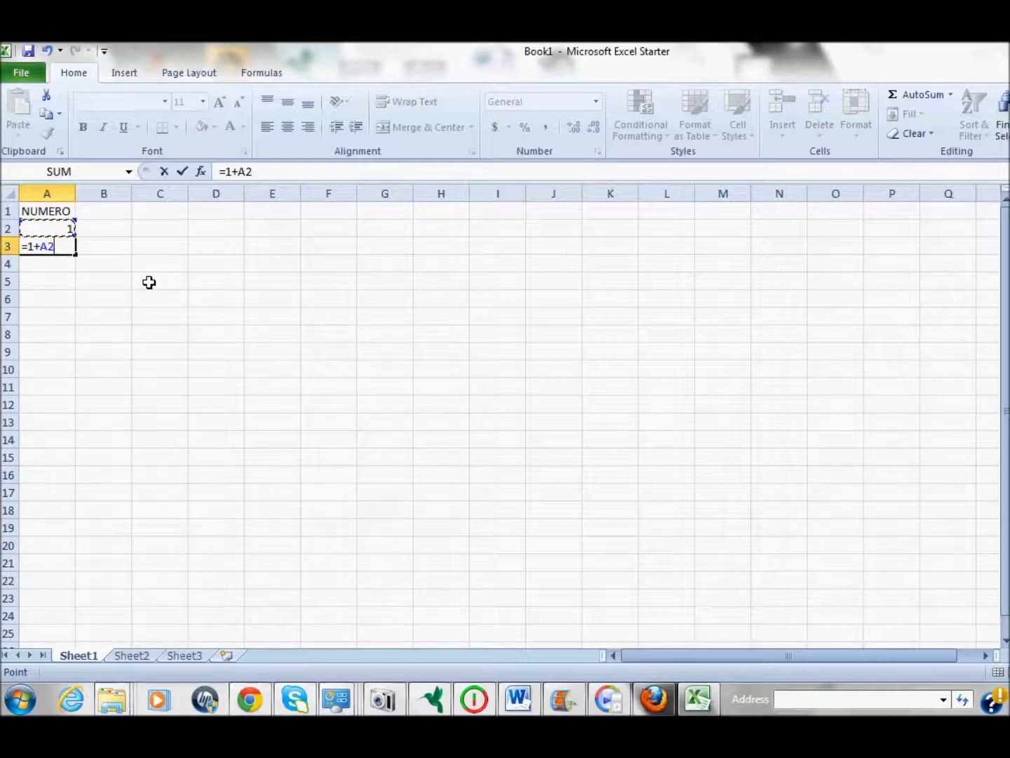
key(Return)
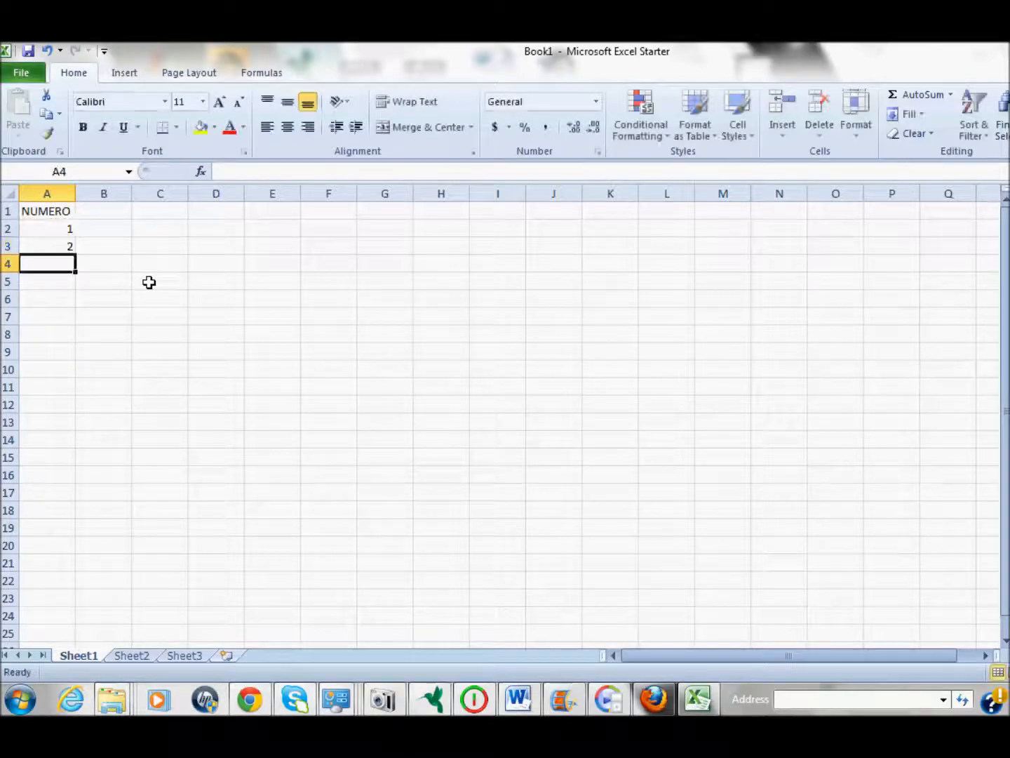
Fill the increment formula from cell A3 down to A21 to number the rows
click(56, 250)
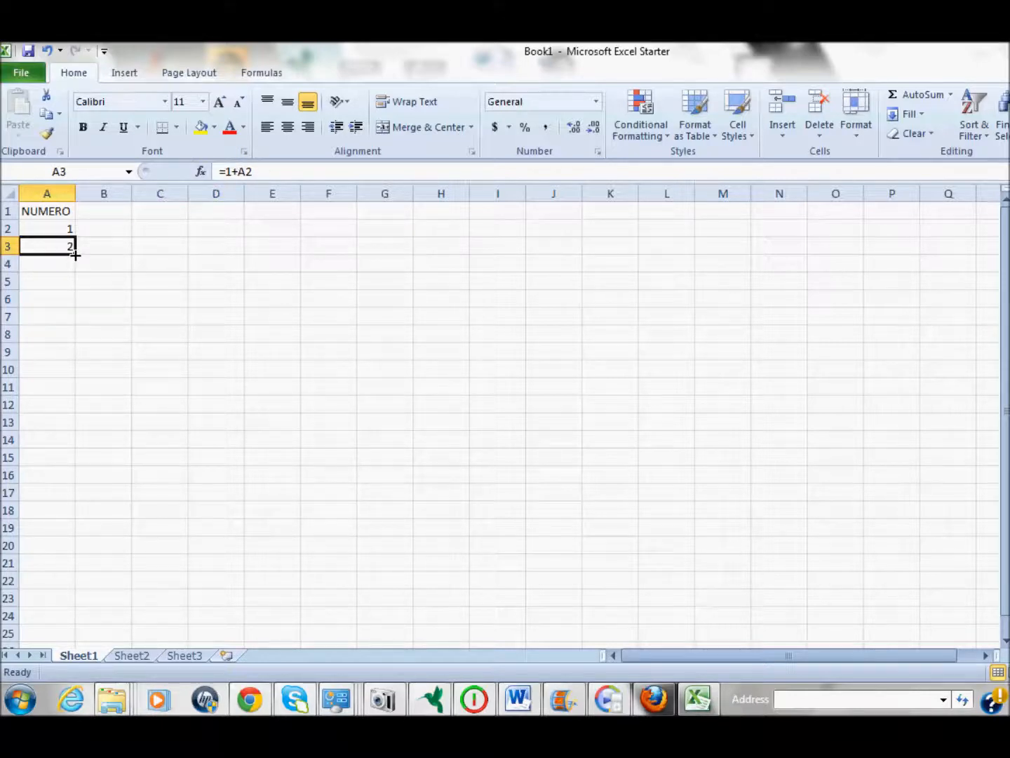
drag(75, 256, 74, 565)
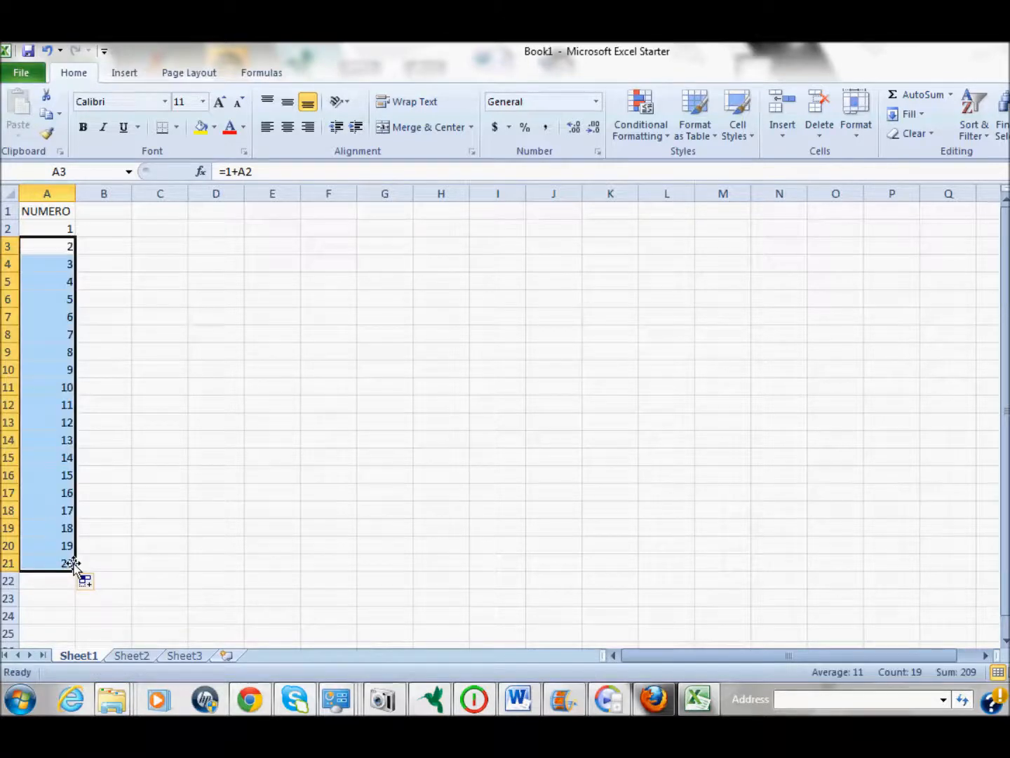
click(182, 551)
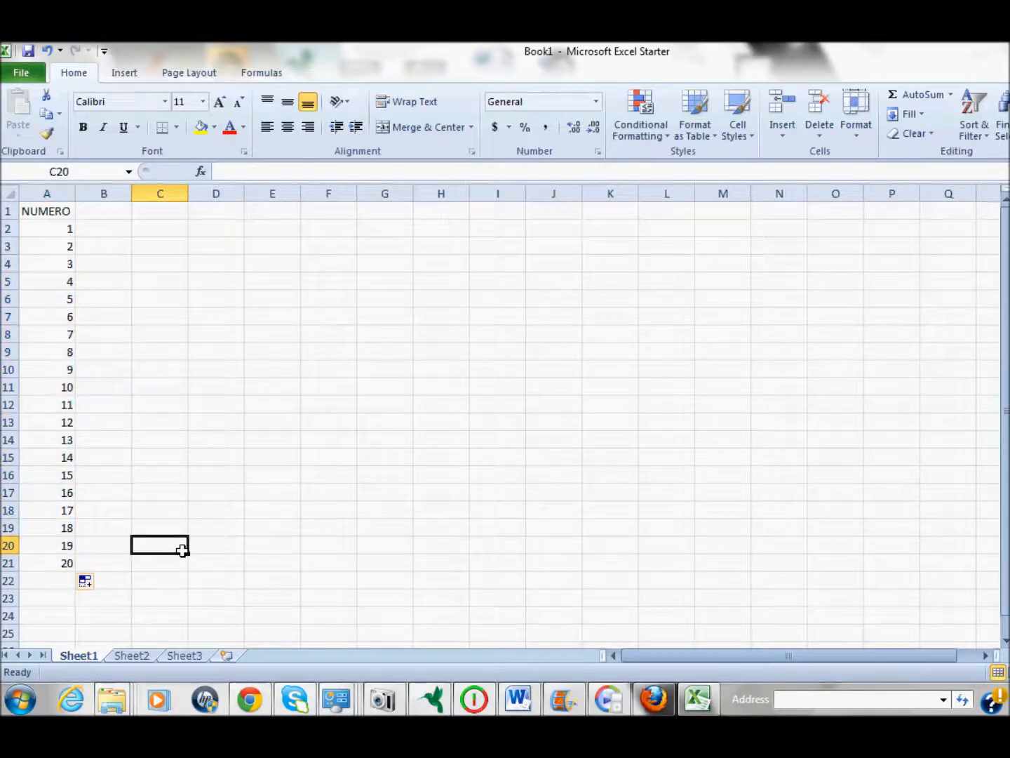
Check the contents and formulas of the NUMERO column cell by cell from A2 down to A11
click(56, 229)
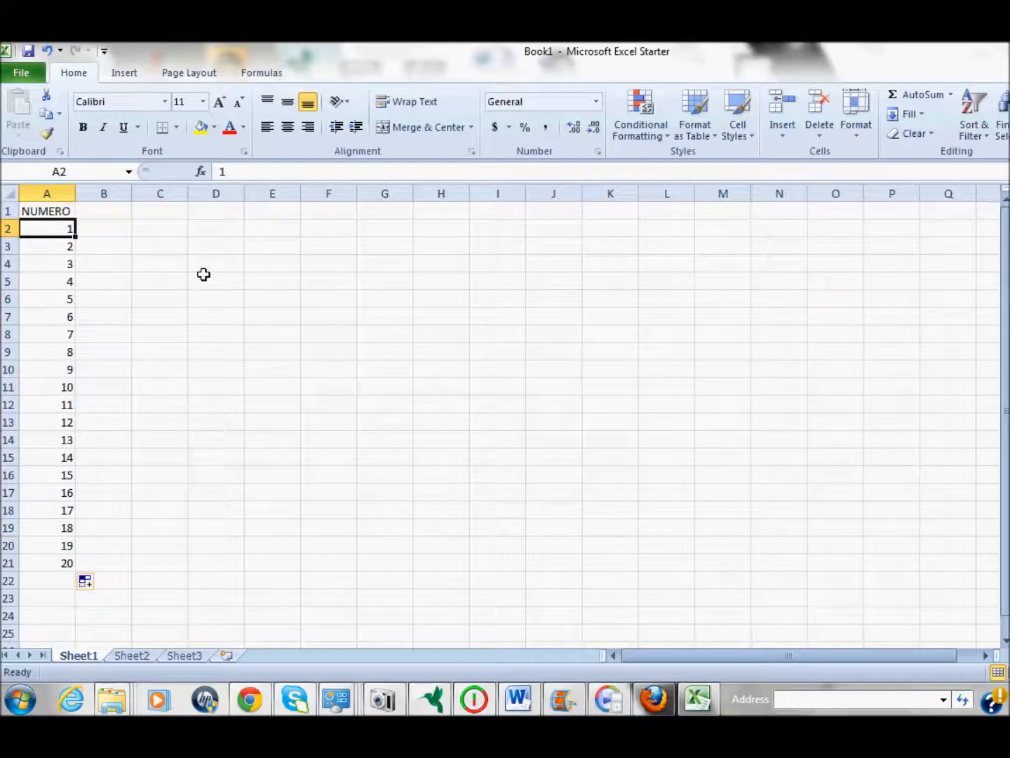
key(Down)
key(Down)
key(Down)
key(Down)
key(Down)
key(Down)
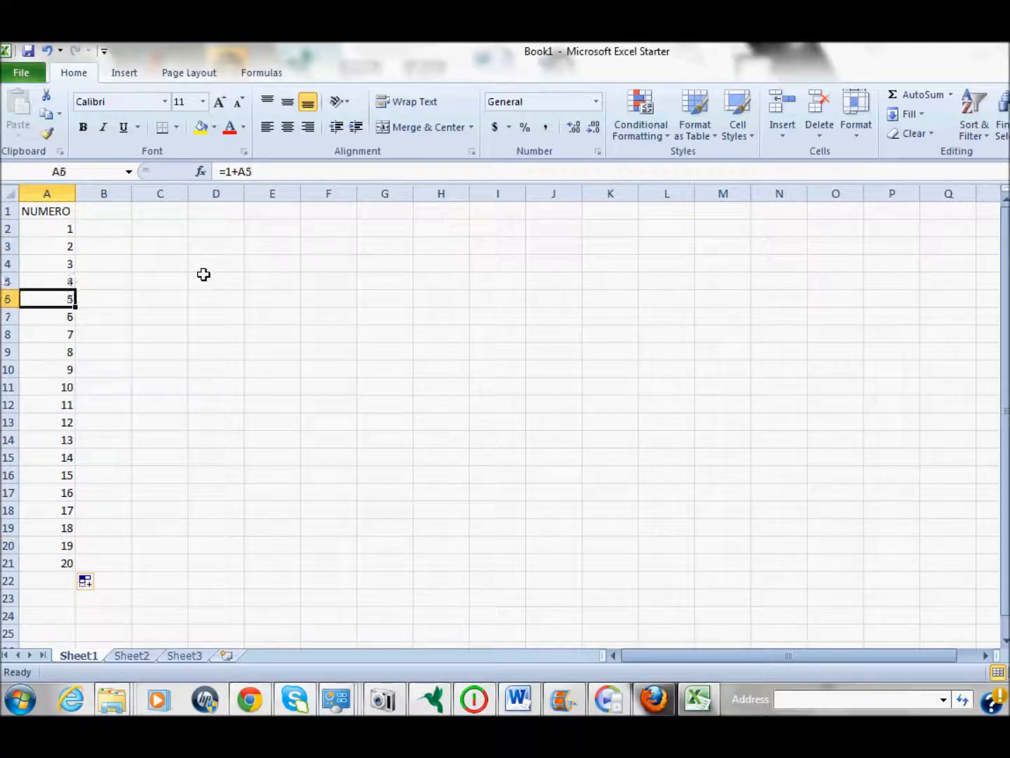
key(Down)
key(Down)
key(Down)
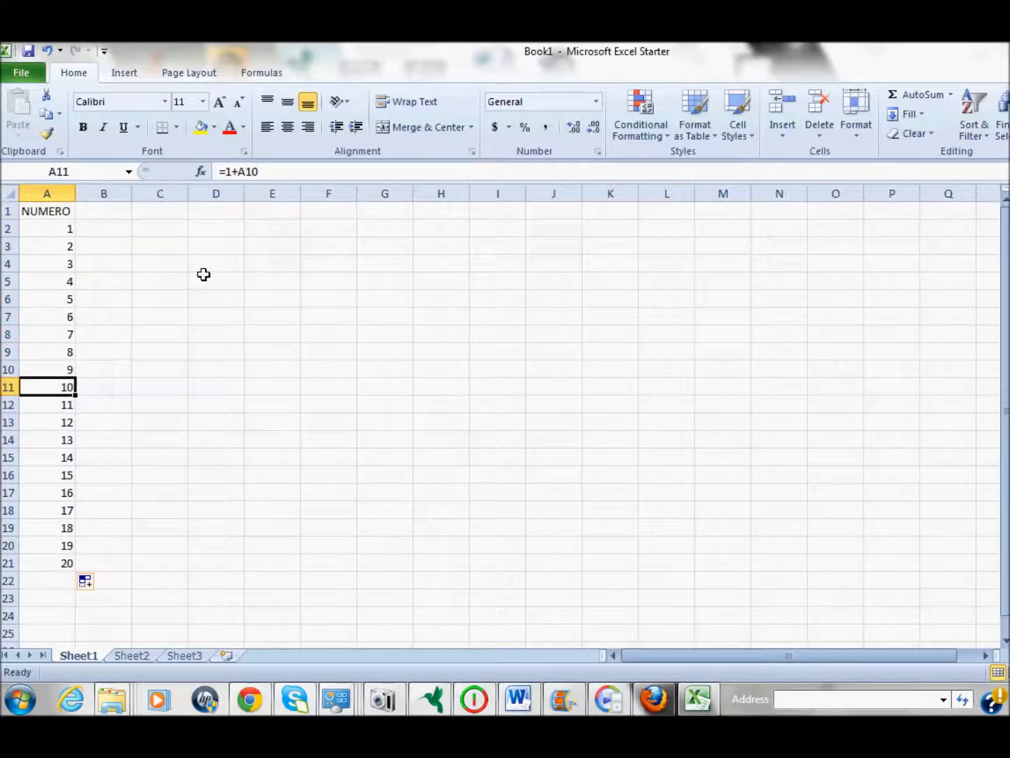
click(204, 275)
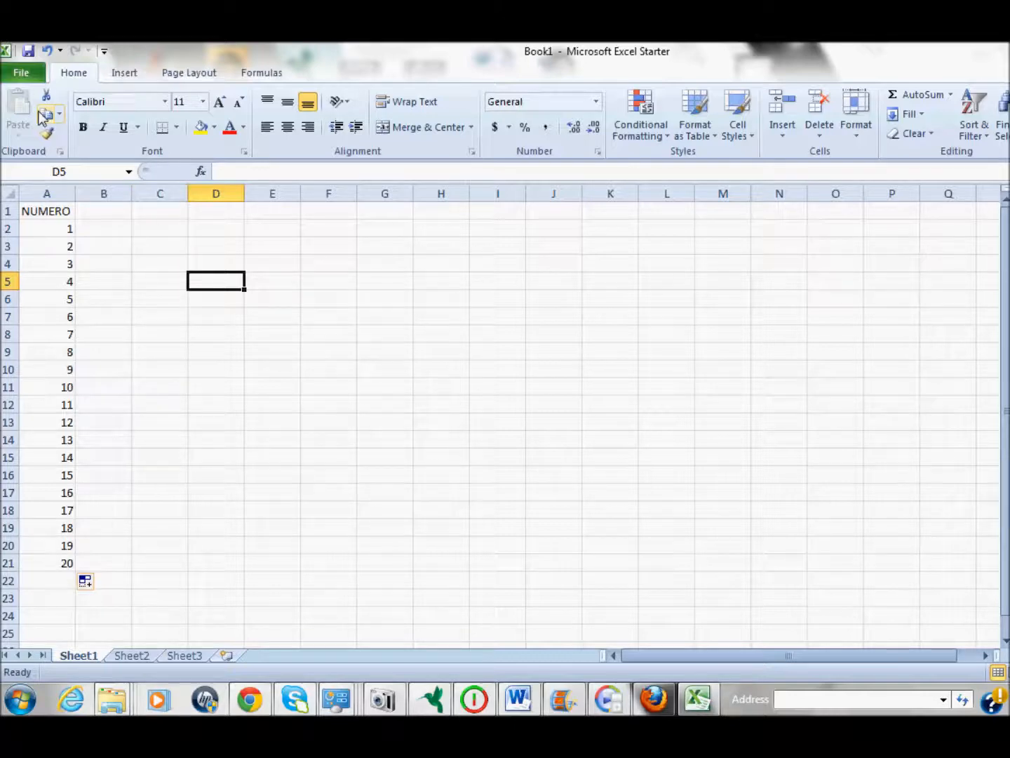
Save the workbook to the Desktop under the file name DADOS DE TESTE
click(22, 77)
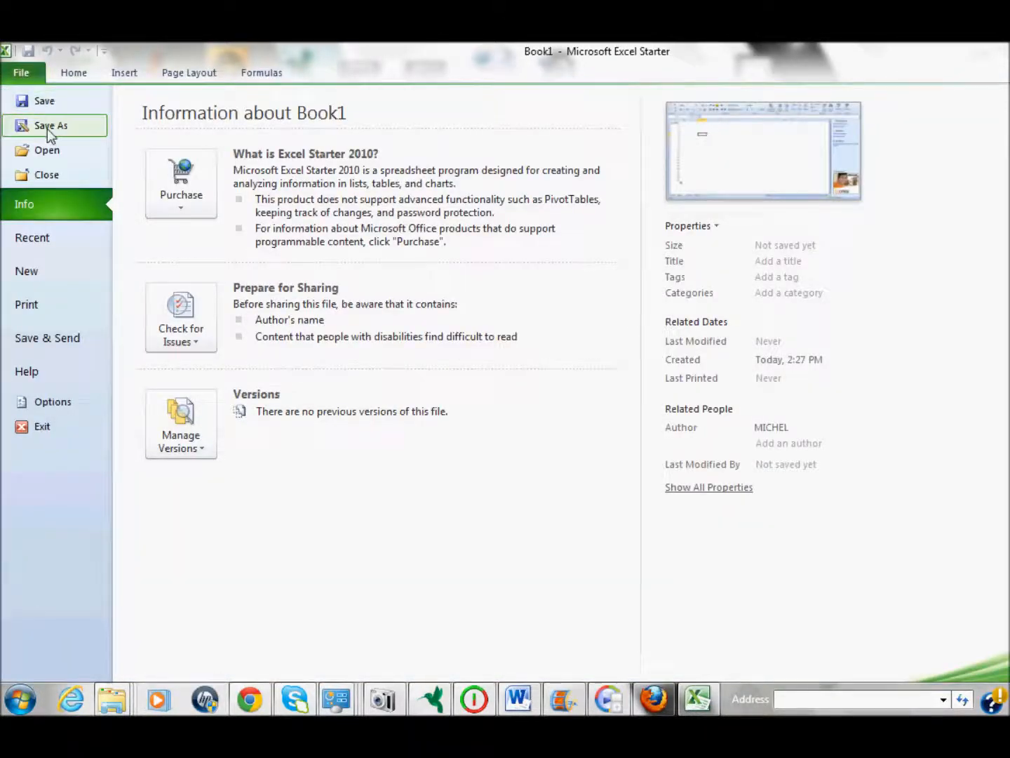
key(Escape)
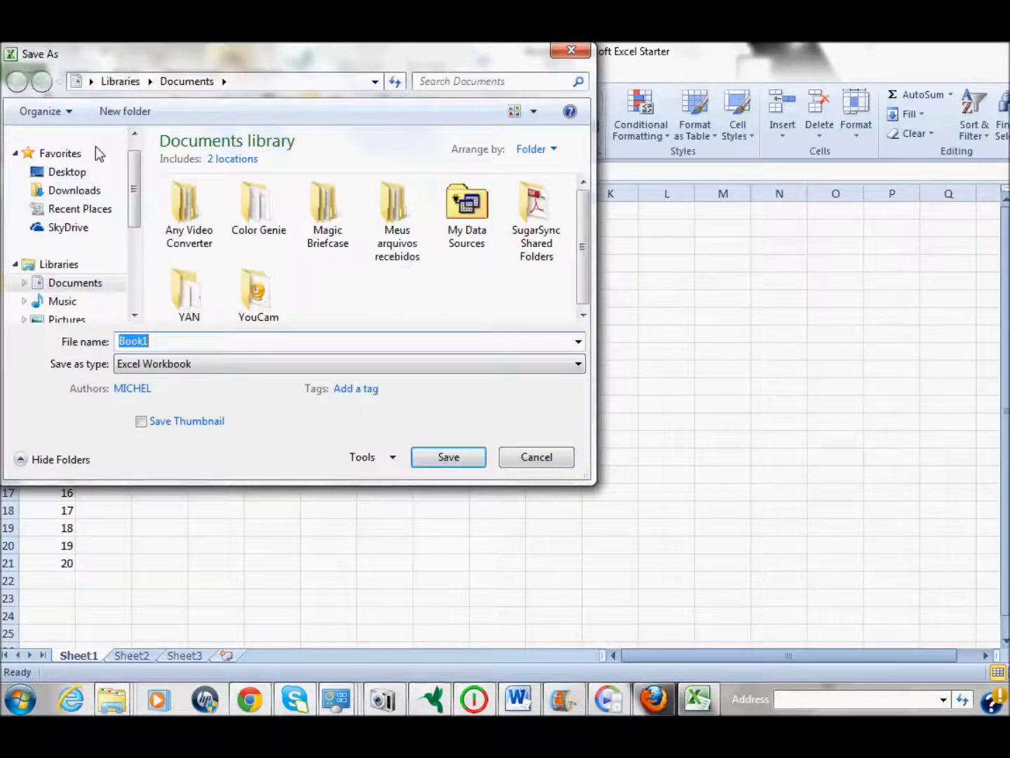
click(73, 175)
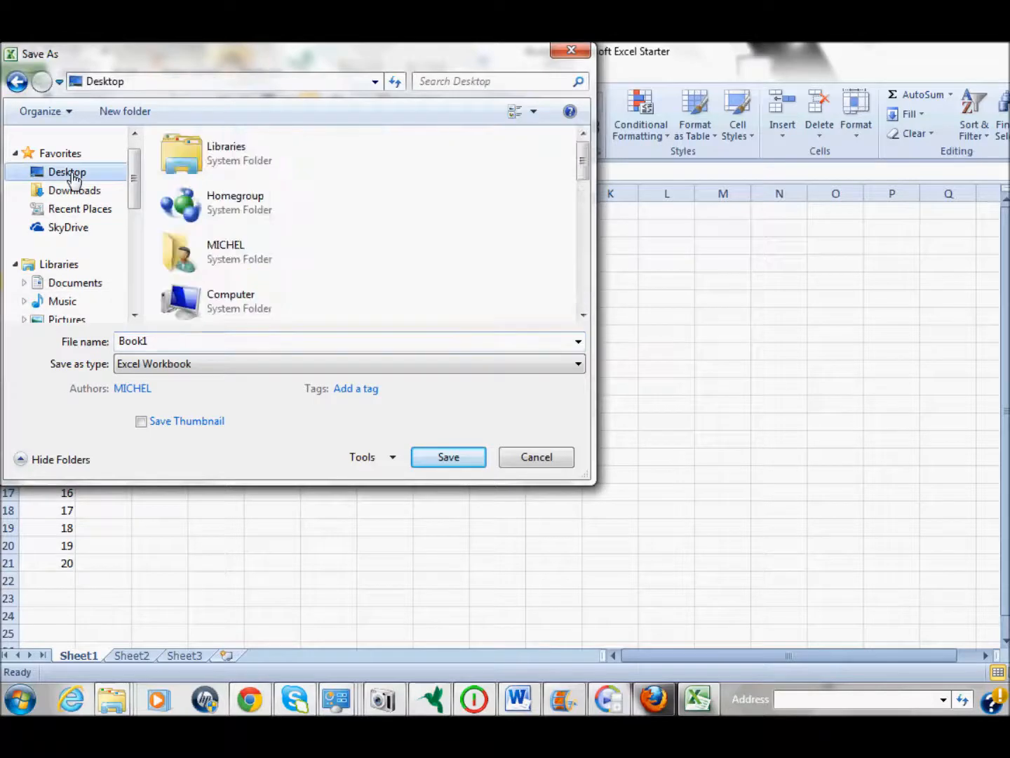
double_click(159, 342)
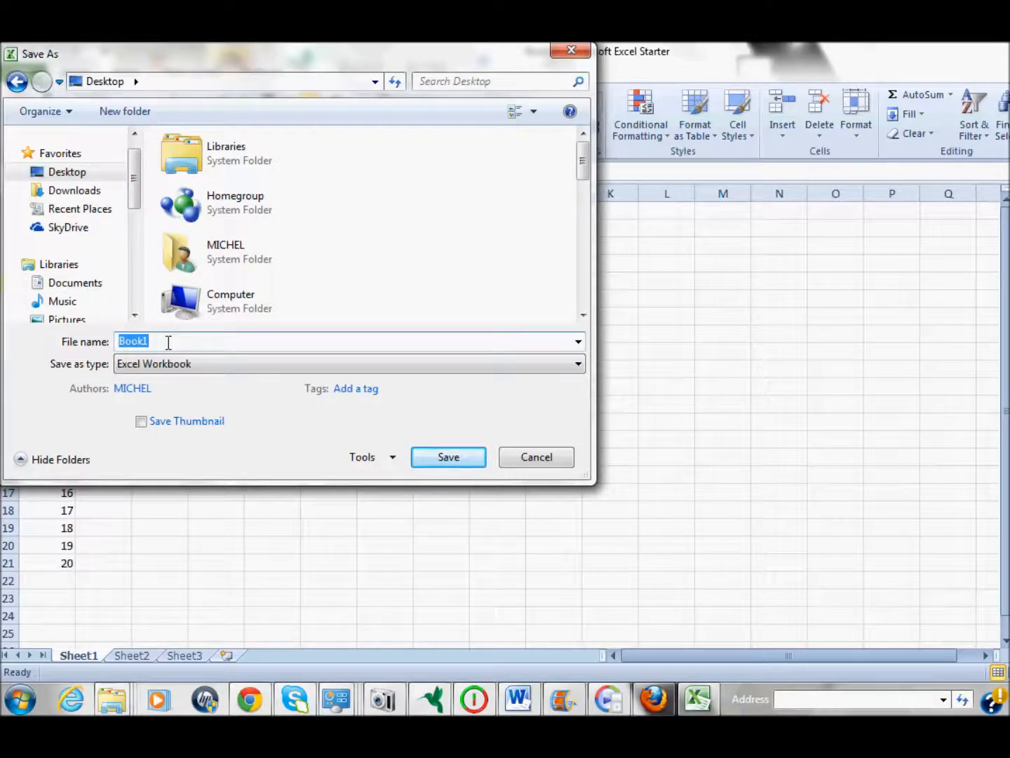
text(DADOS DE TESTE)
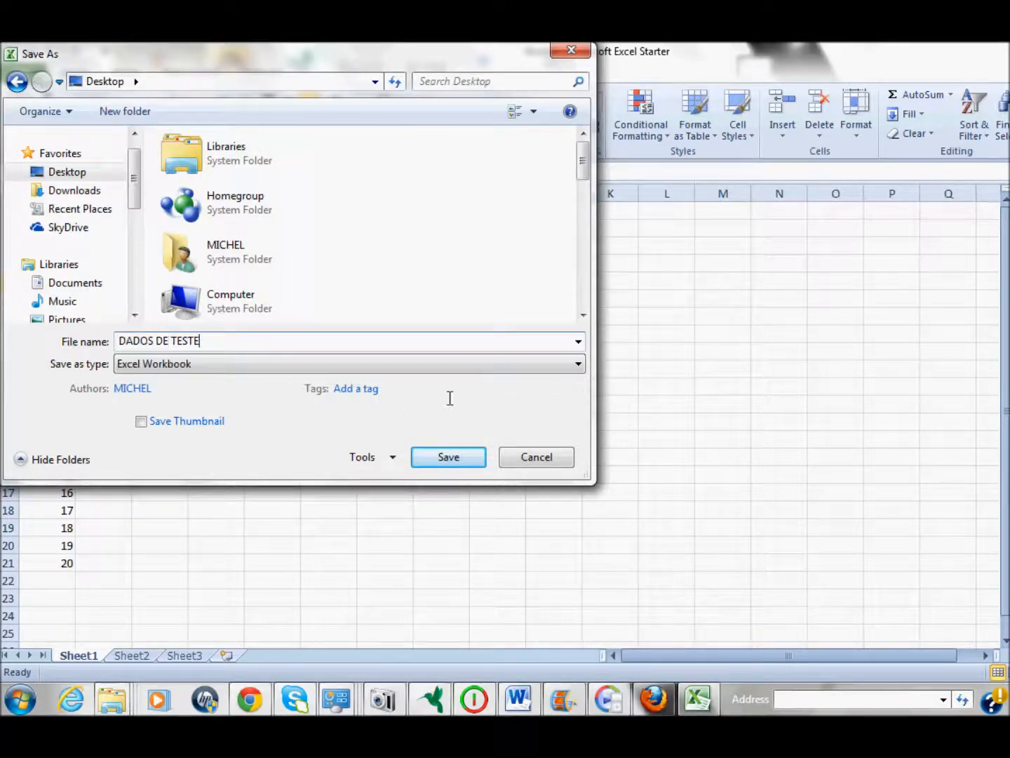
click(453, 459)
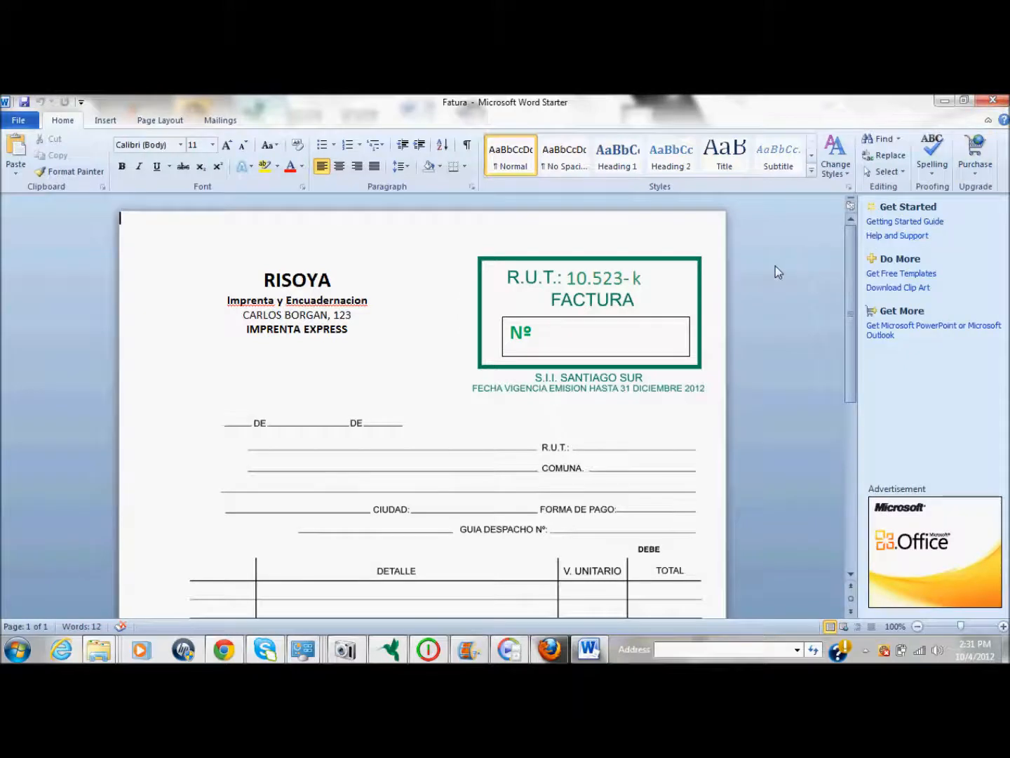
In the Fatura invoice document, place the text cursor after Nº in the invoice number box
click(276, 324)
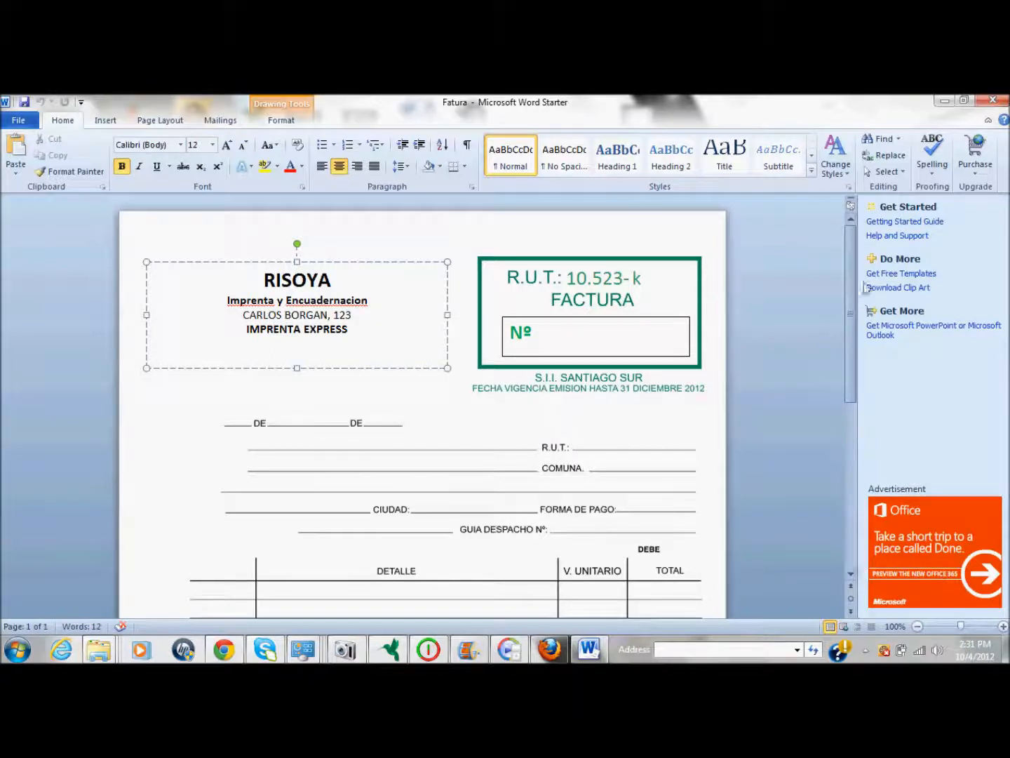
click(560, 468)
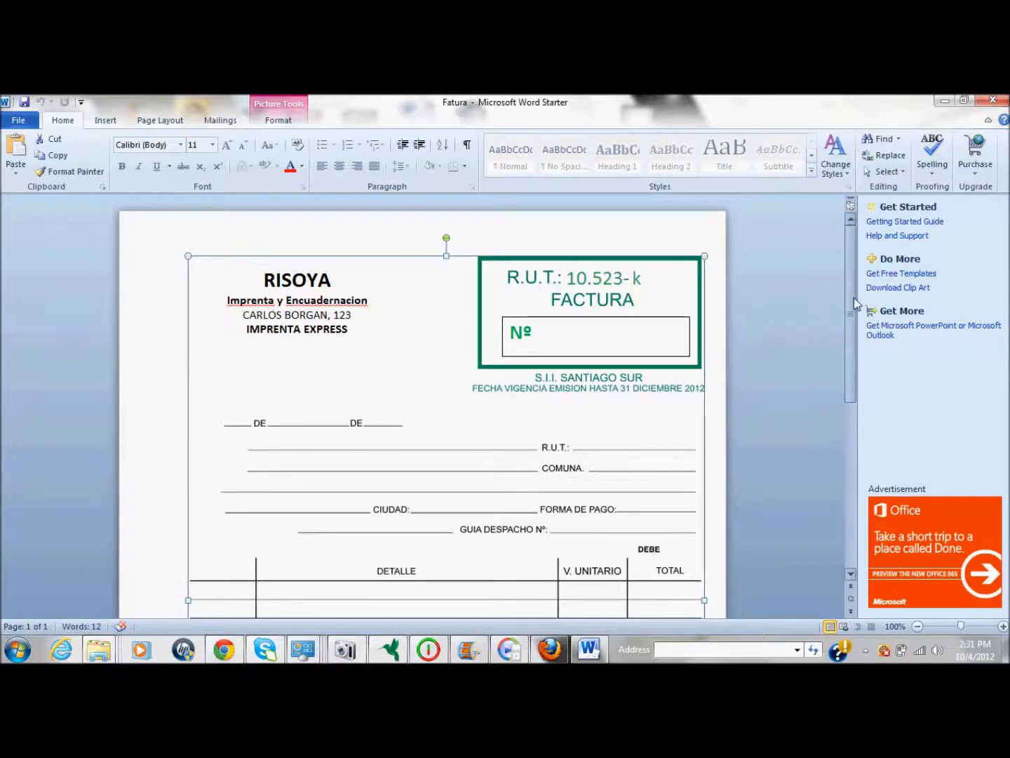
mouse_move(855, 304)
mouse_down()
mouse_move(861, 468)
mouse_move(851, 282)
mouse_up()
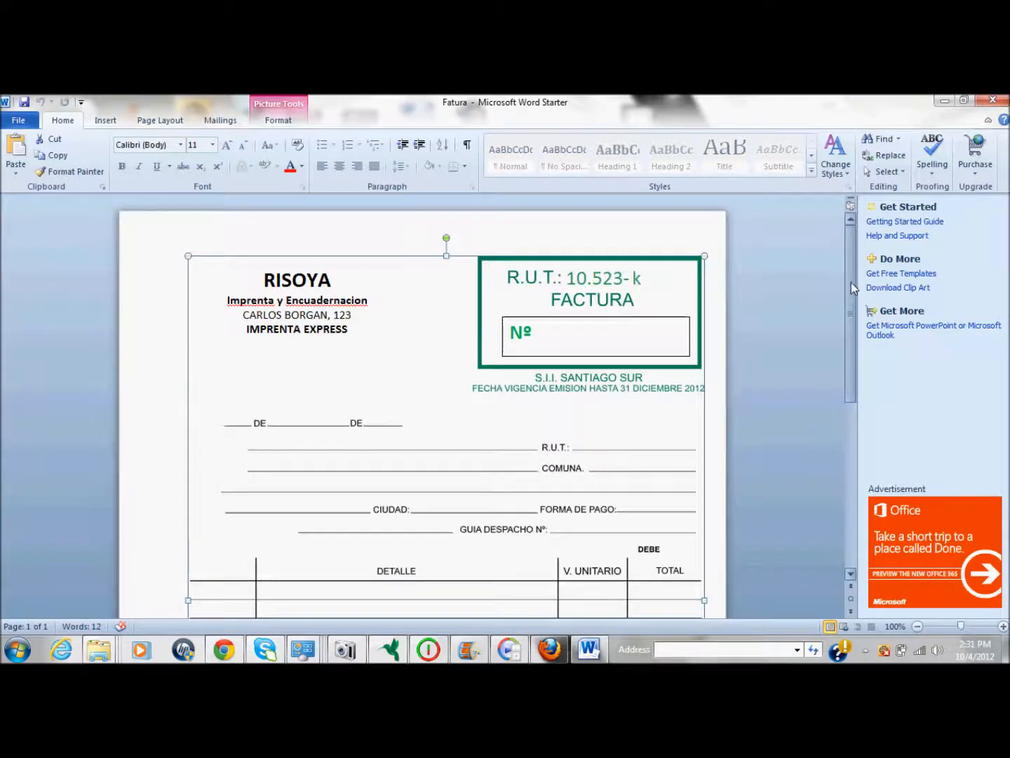
click(548, 340)
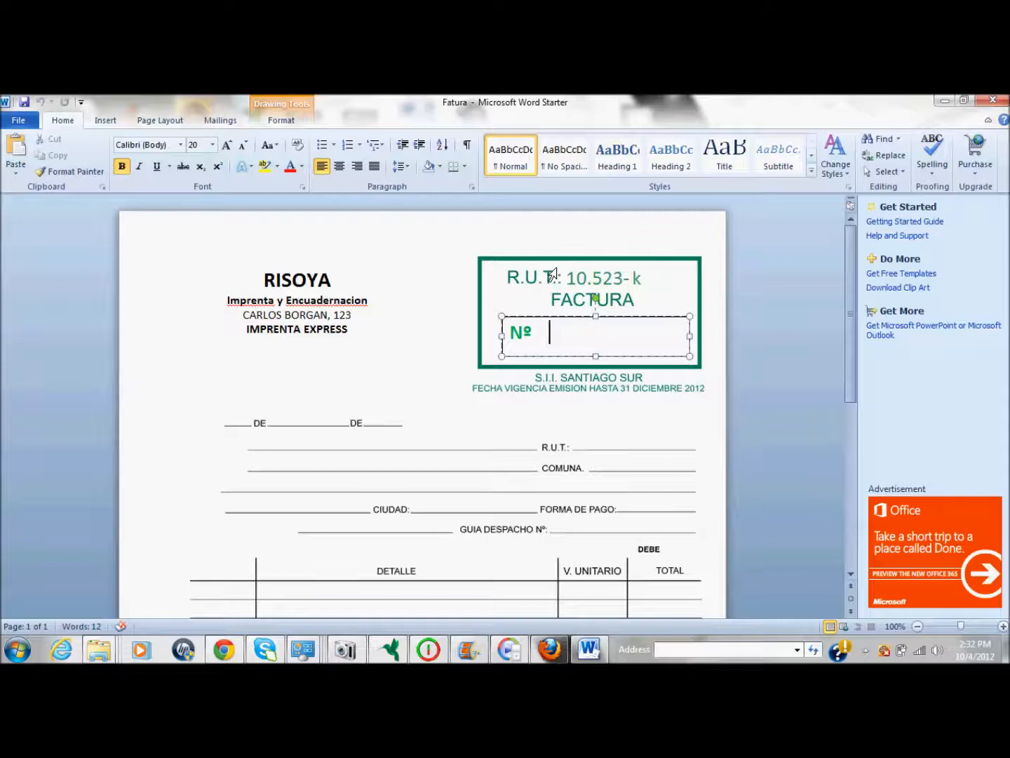
click(16, 121)
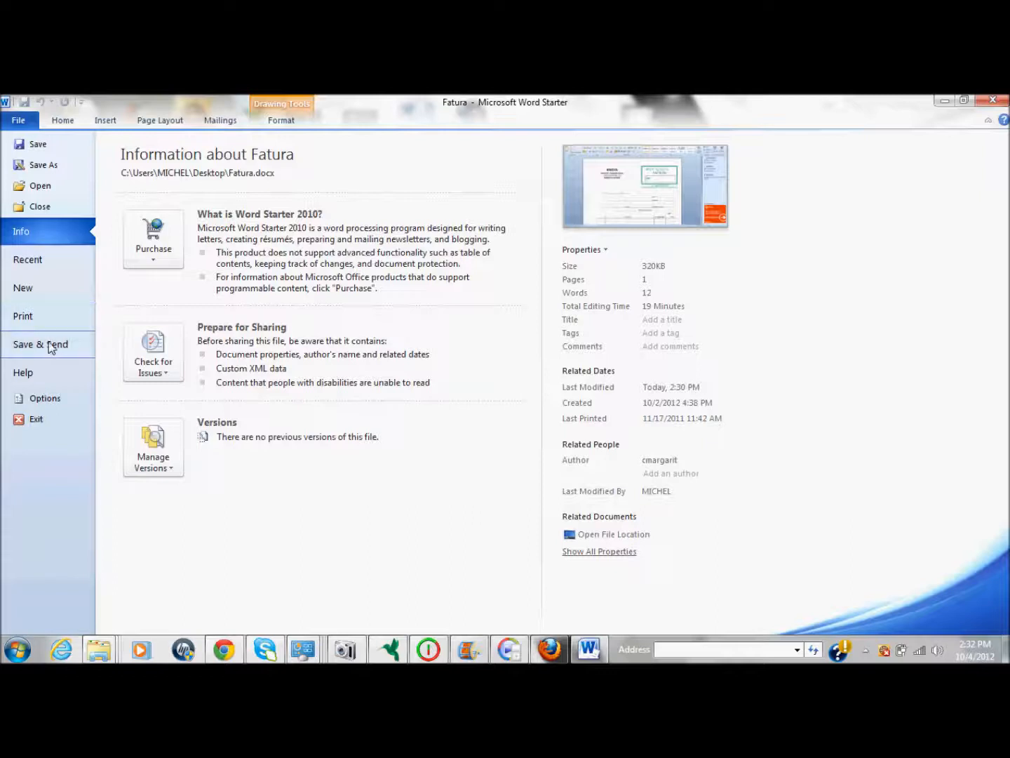
click(42, 378)
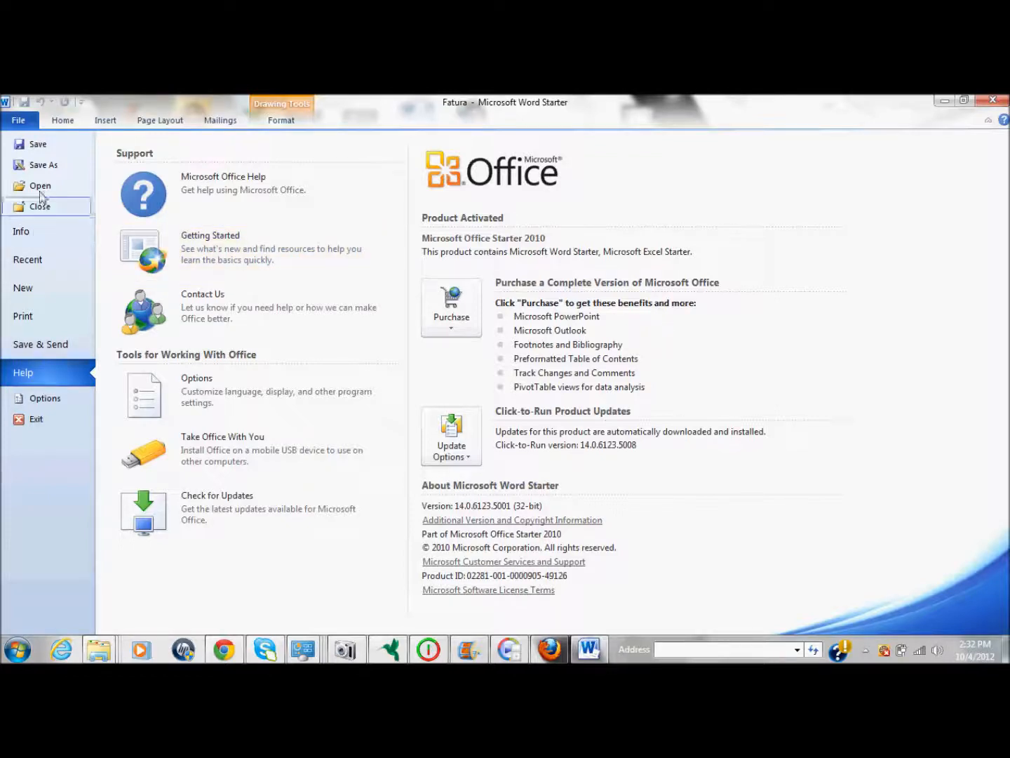
click(21, 120)
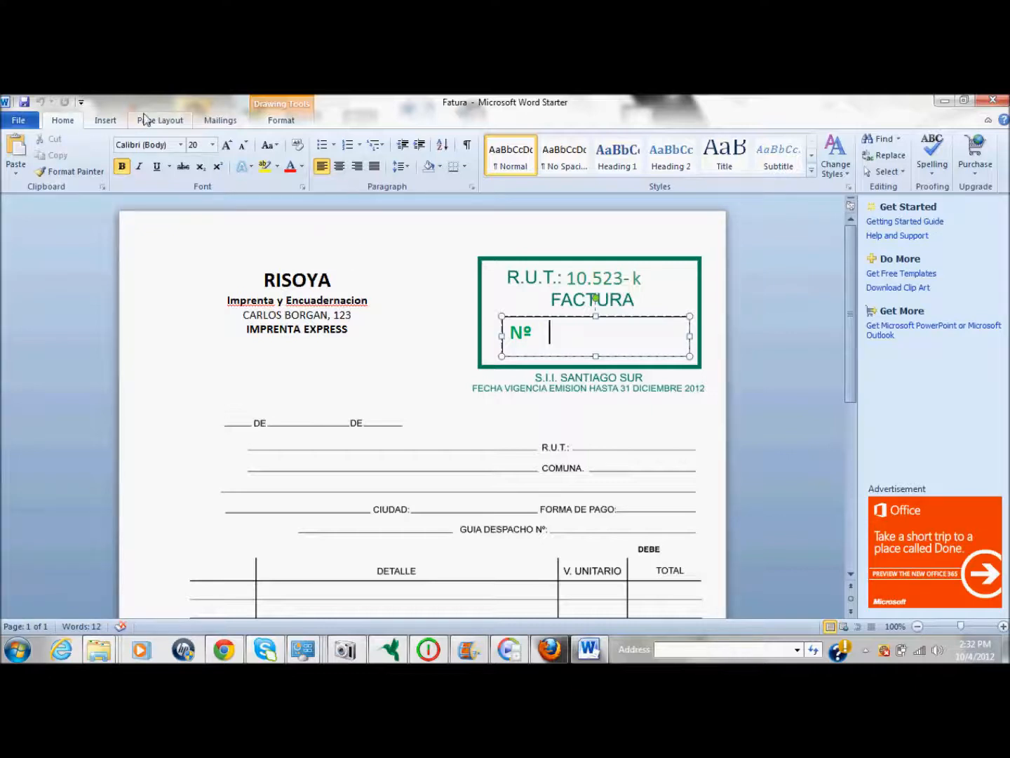
Attach Sheet1$ of the DADOS DE TESTE workbook on the Desktop as the mail merge recipient list, with the first row as column headers
click(221, 120)
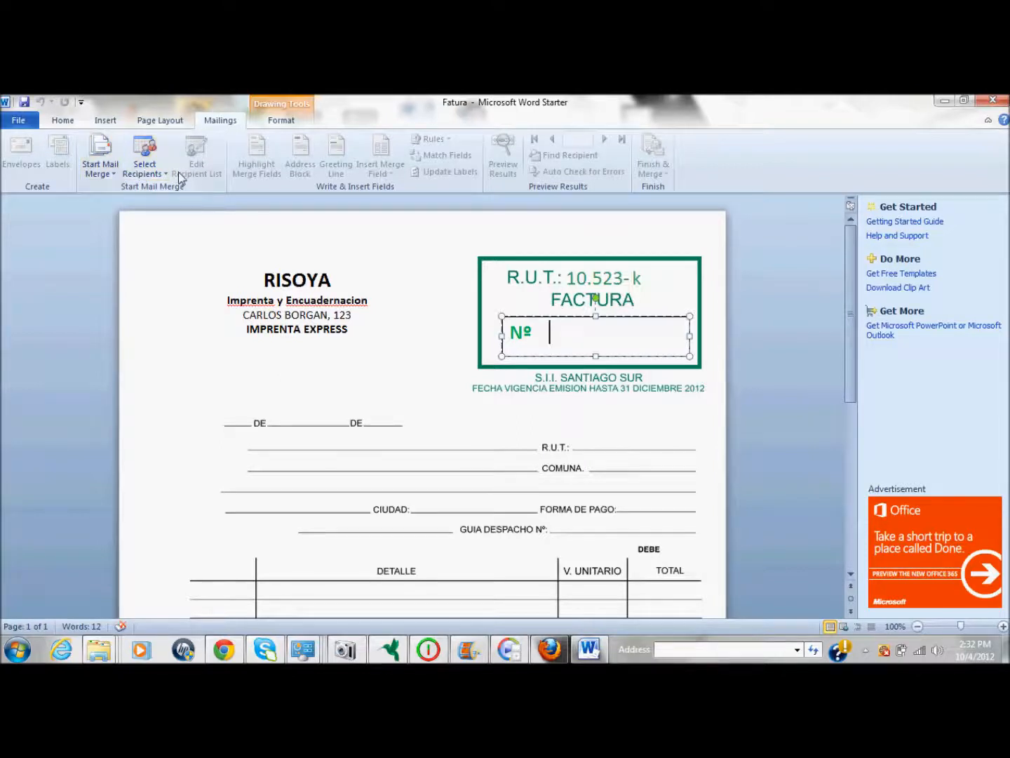
click(156, 171)
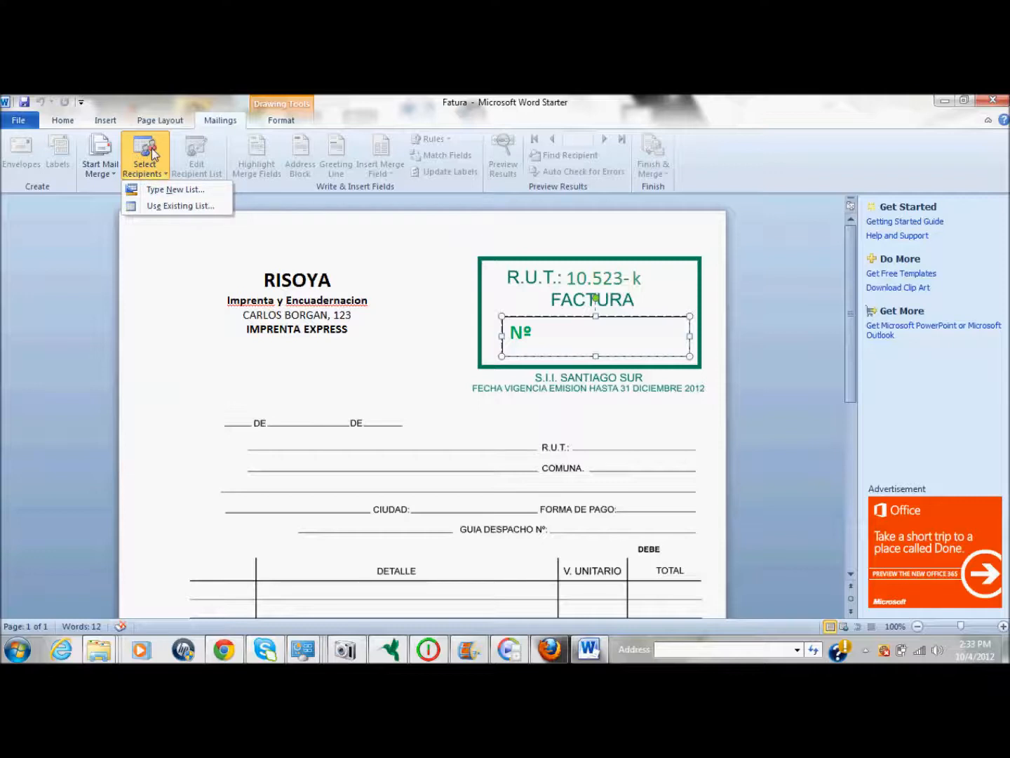
click(180, 206)
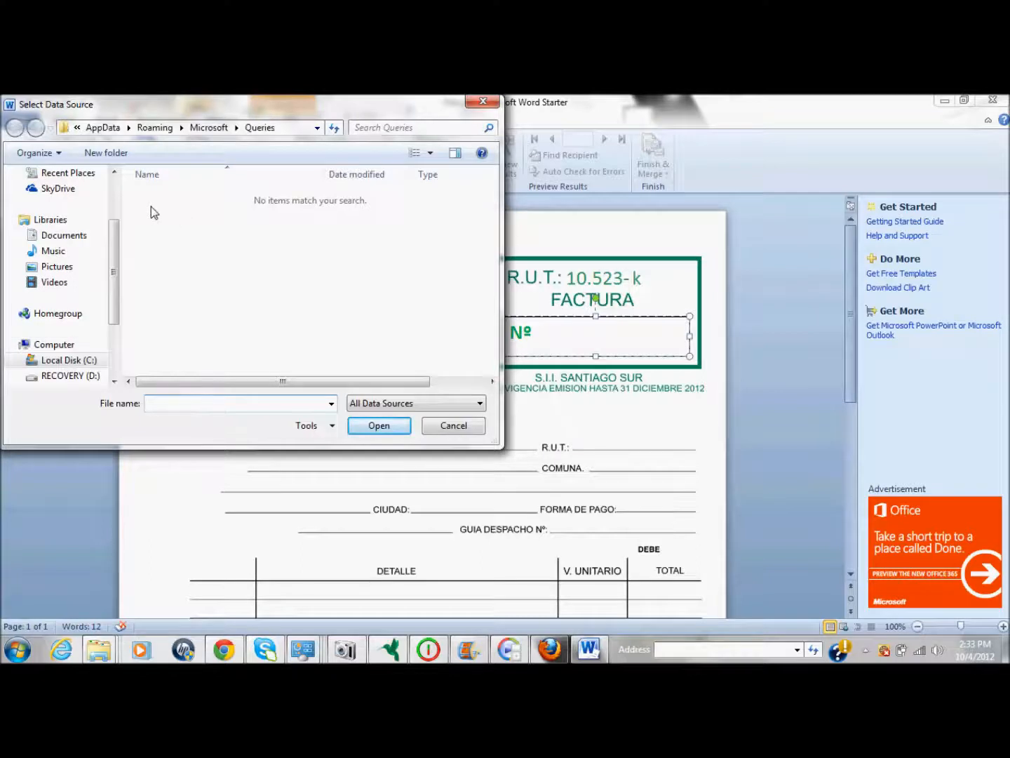
click(111, 186)
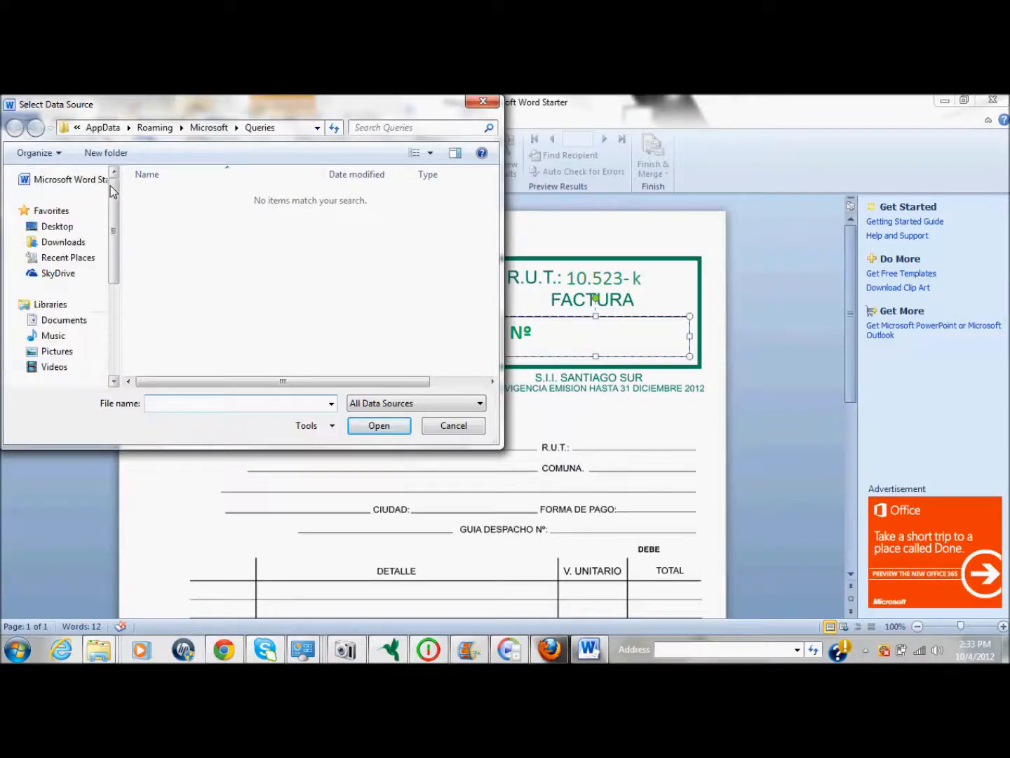
click(56, 230)
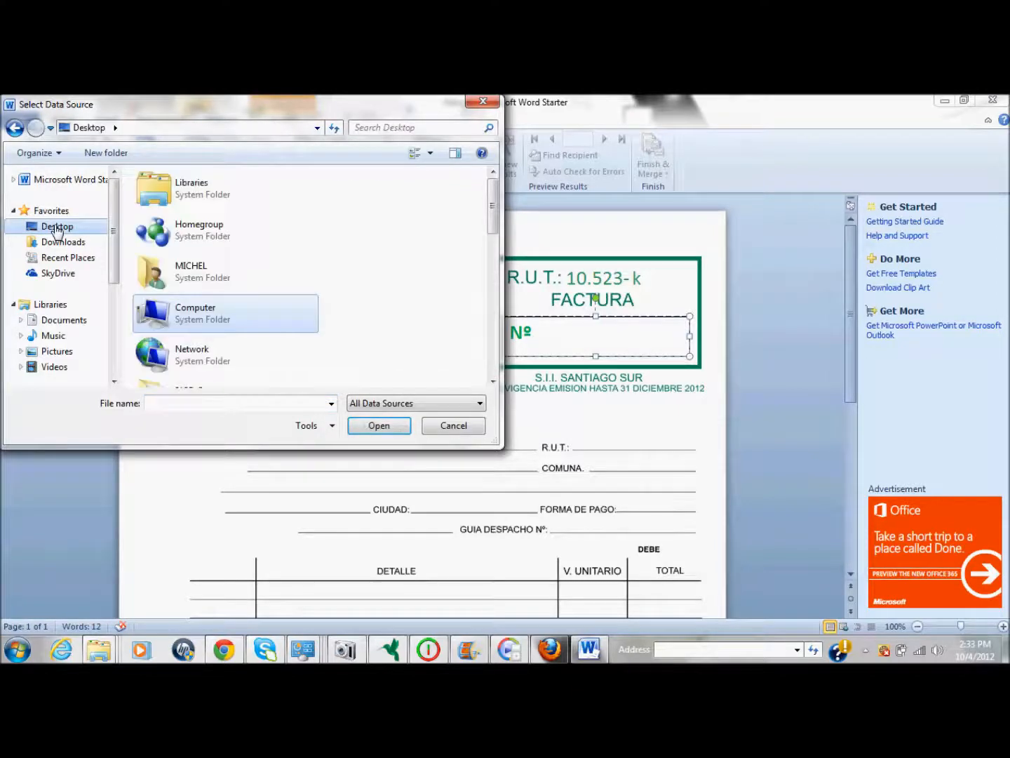
drag(497, 224, 501, 302)
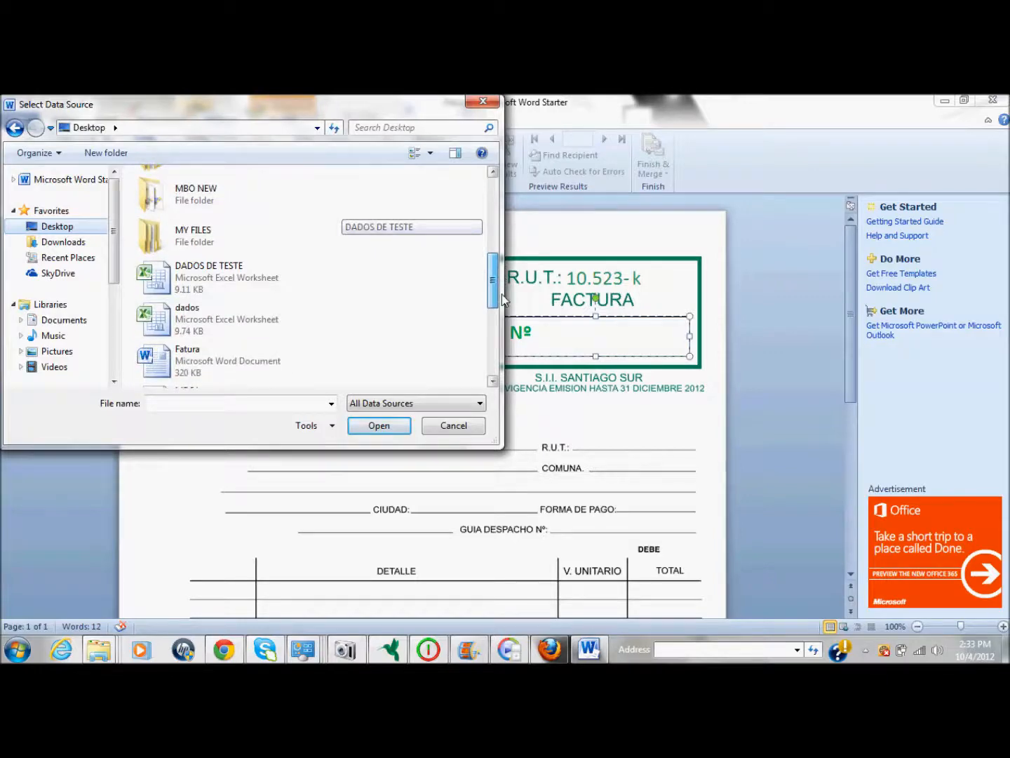
double_click(213, 275)
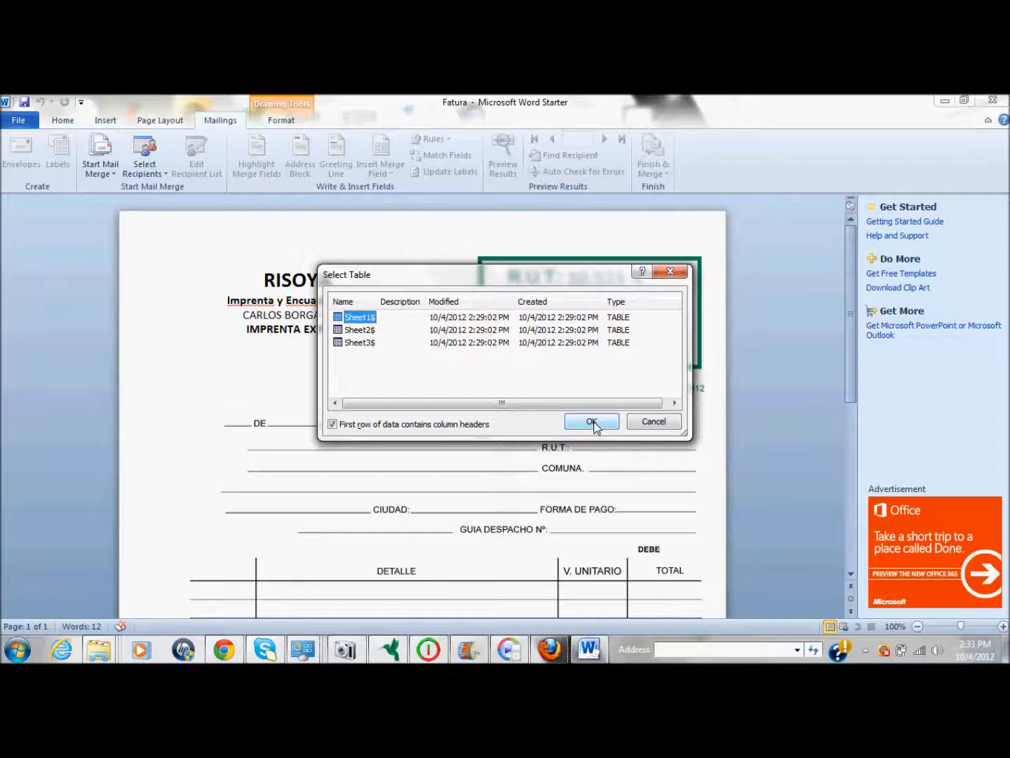
click(333, 425)
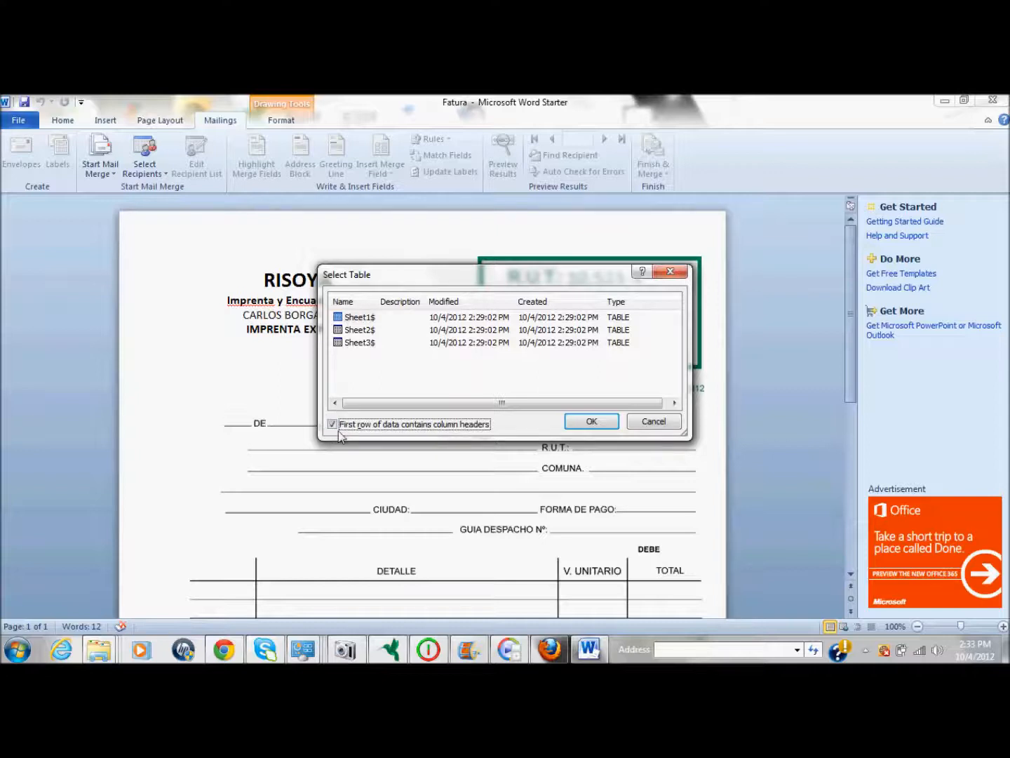
click(589, 421)
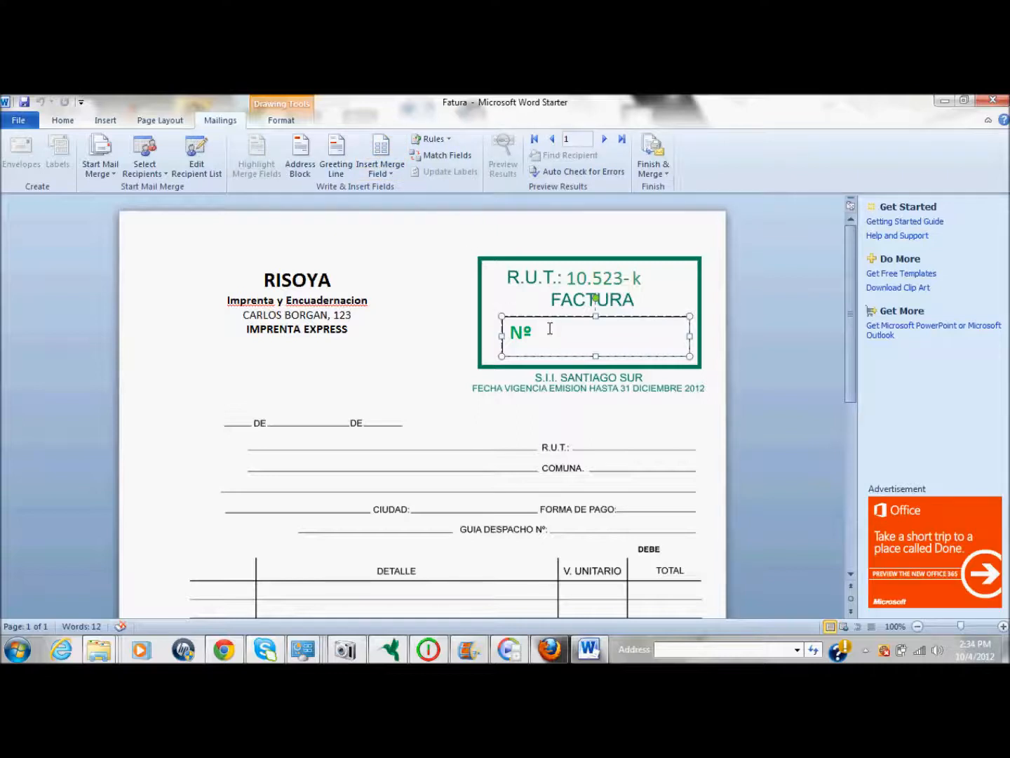
Insert the NUMERO merge field after Nº in the invoice number box
click(382, 148)
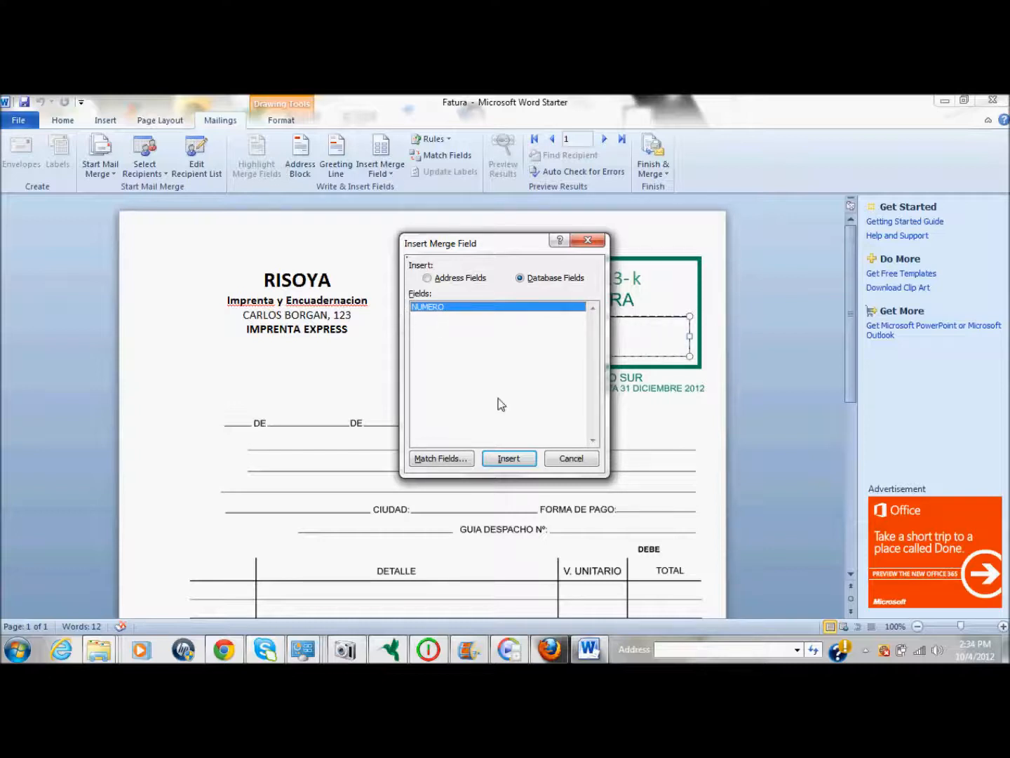
click(509, 459)
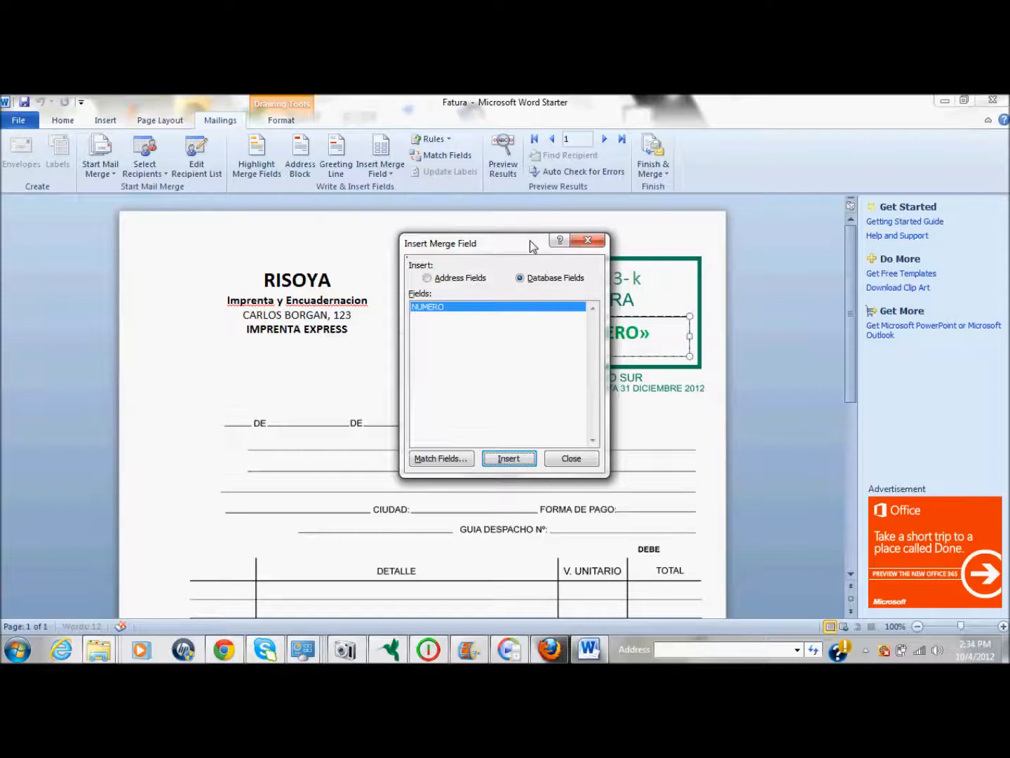
drag(530, 245, 368, 239)
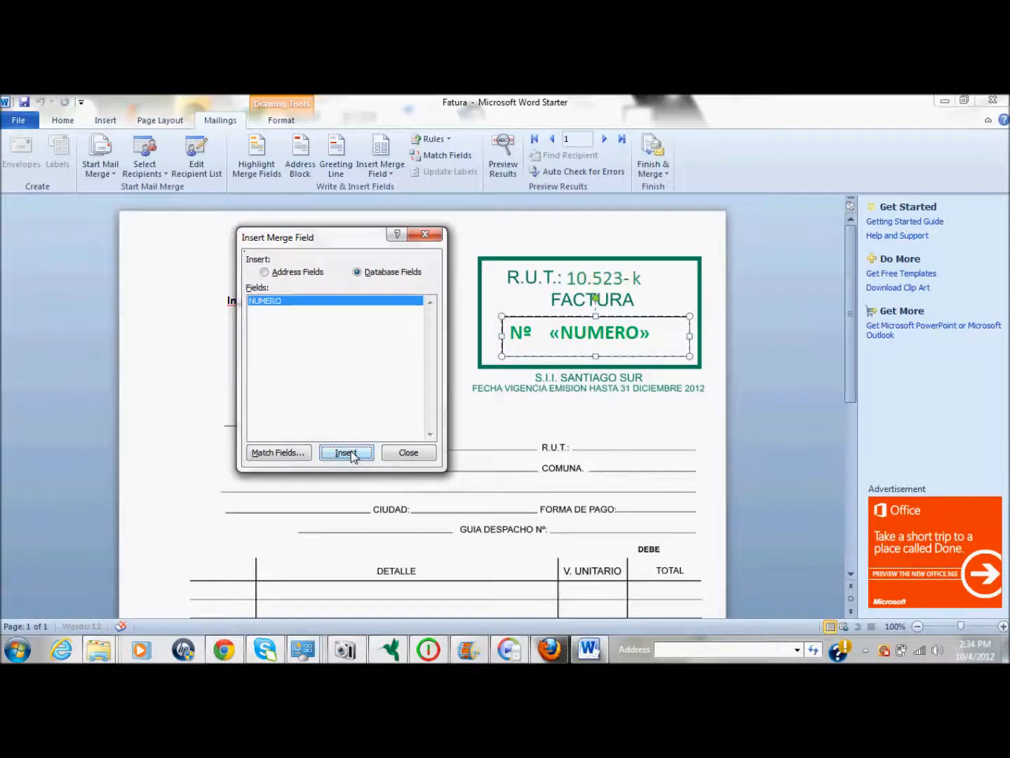
click(409, 453)
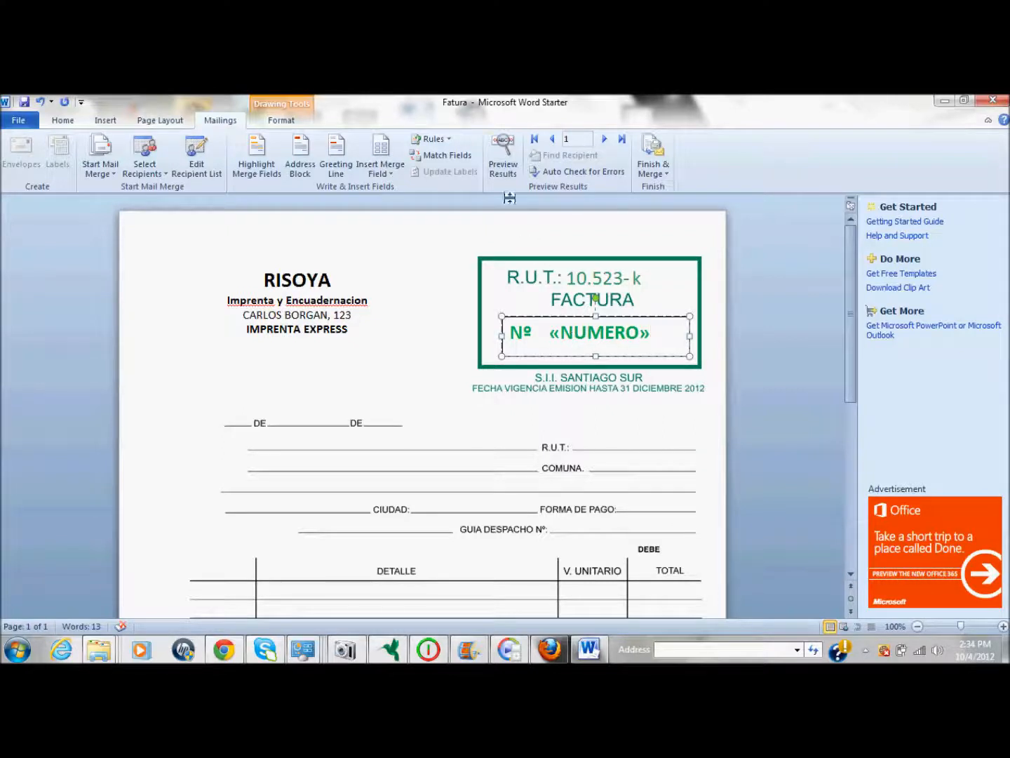
Preview the merge results and go forward record by record, ending on the last record
click(507, 161)
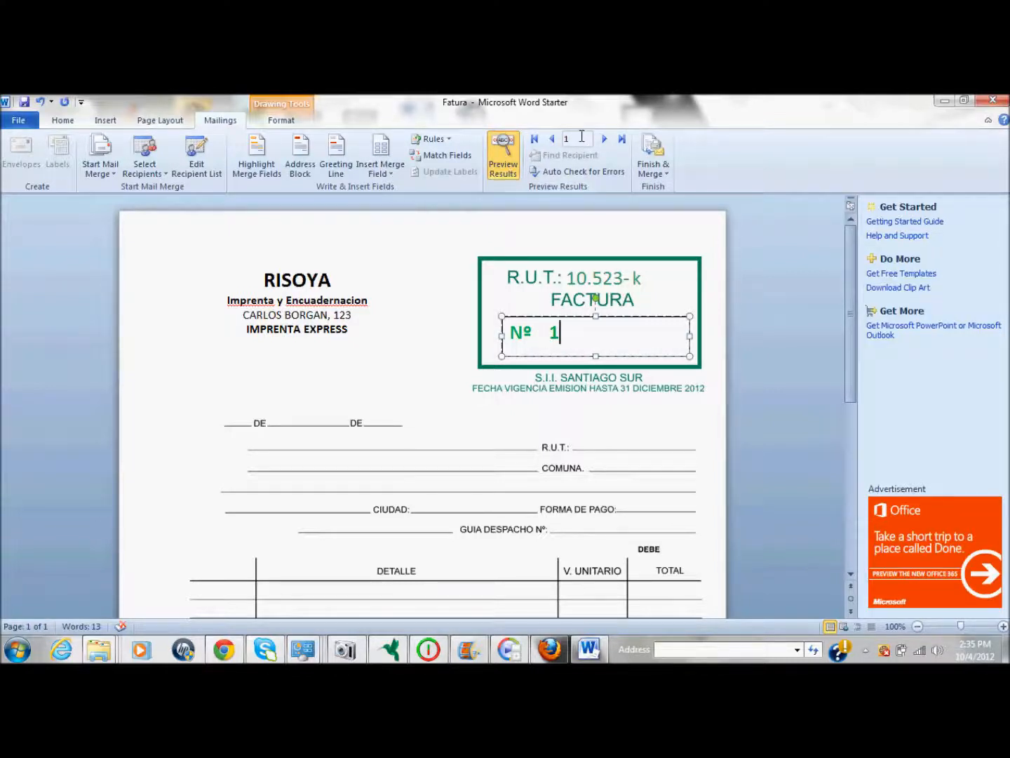
click(603, 139)
click(604, 140)
click(604, 140)
click(603, 139)
click(603, 140)
click(604, 140)
click(604, 140)
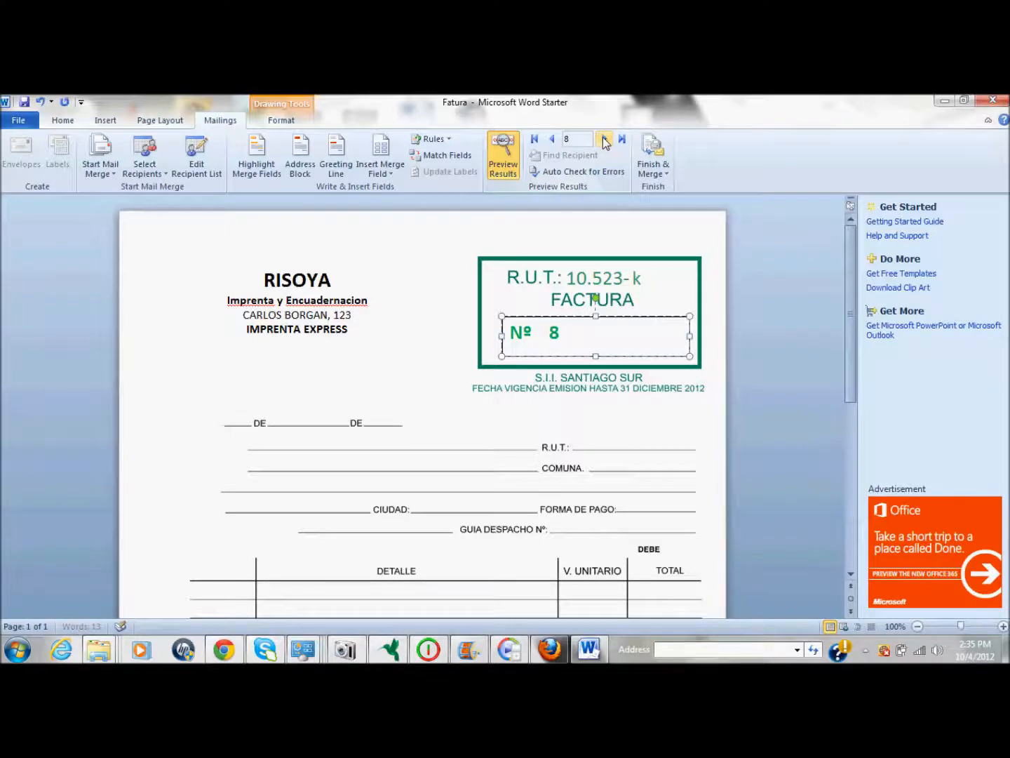
click(604, 140)
click(622, 140)
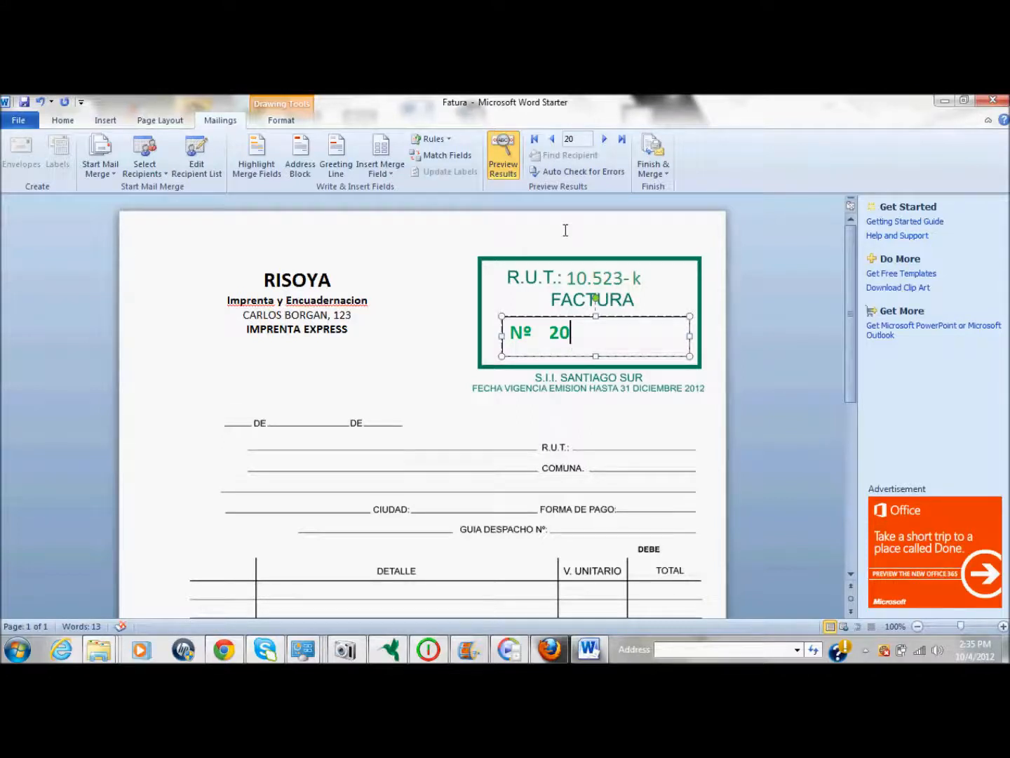
Switch the preview off to show the merge field, preview the results again and go back to record 15
click(504, 148)
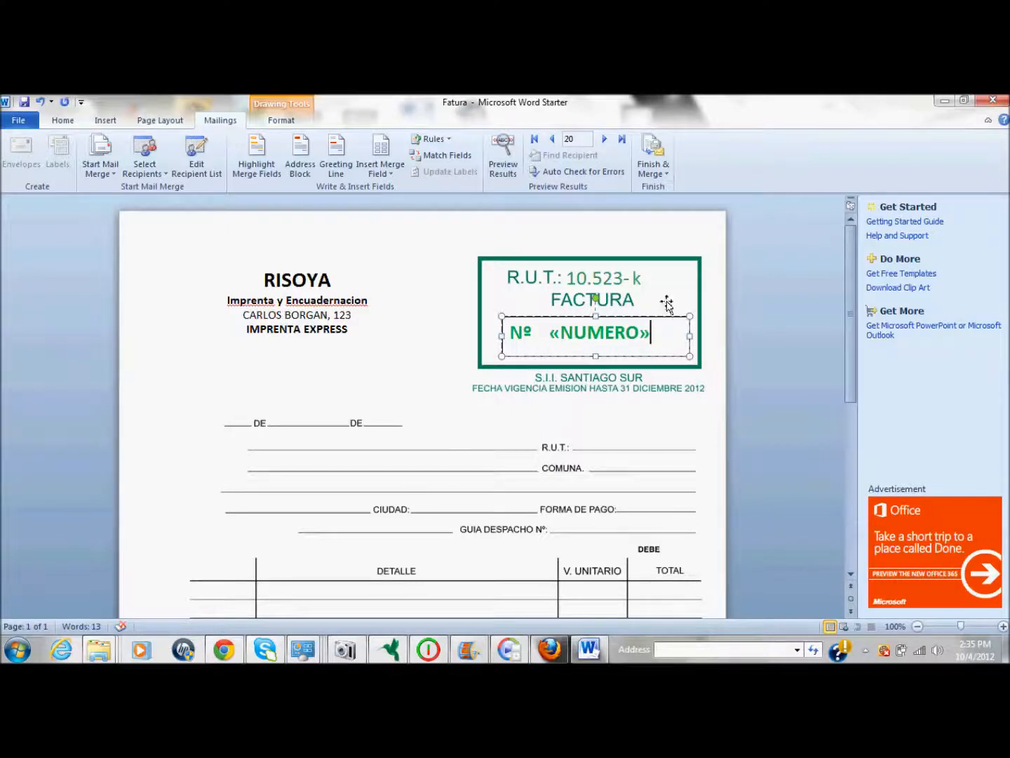
click(503, 156)
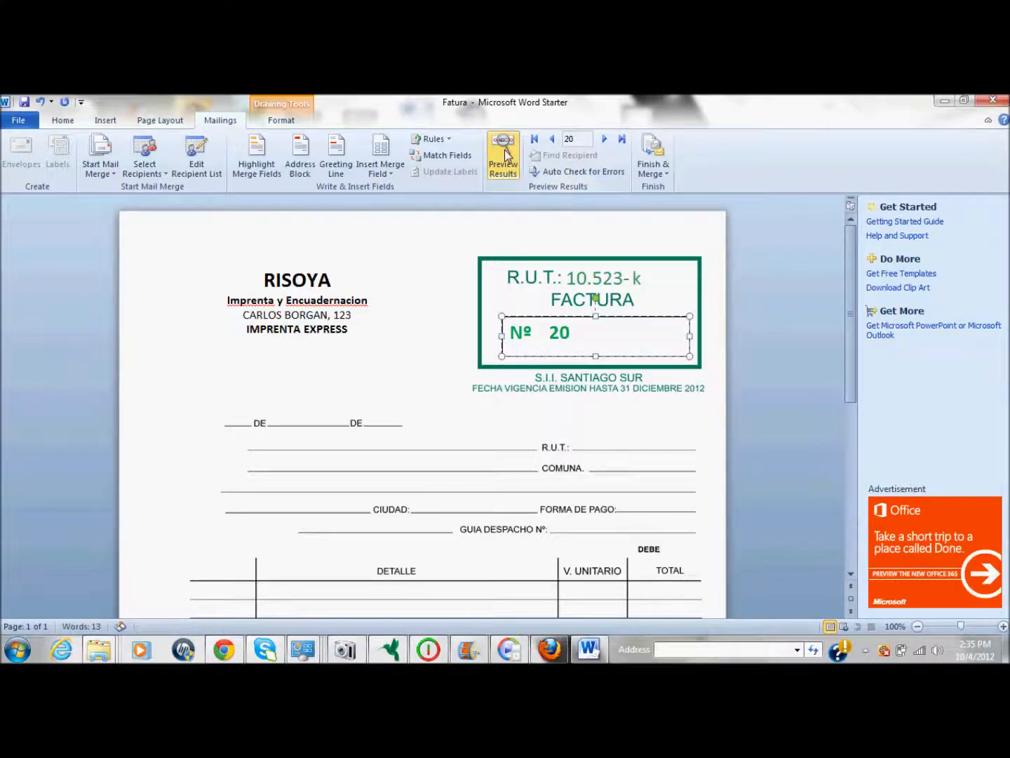
click(552, 139)
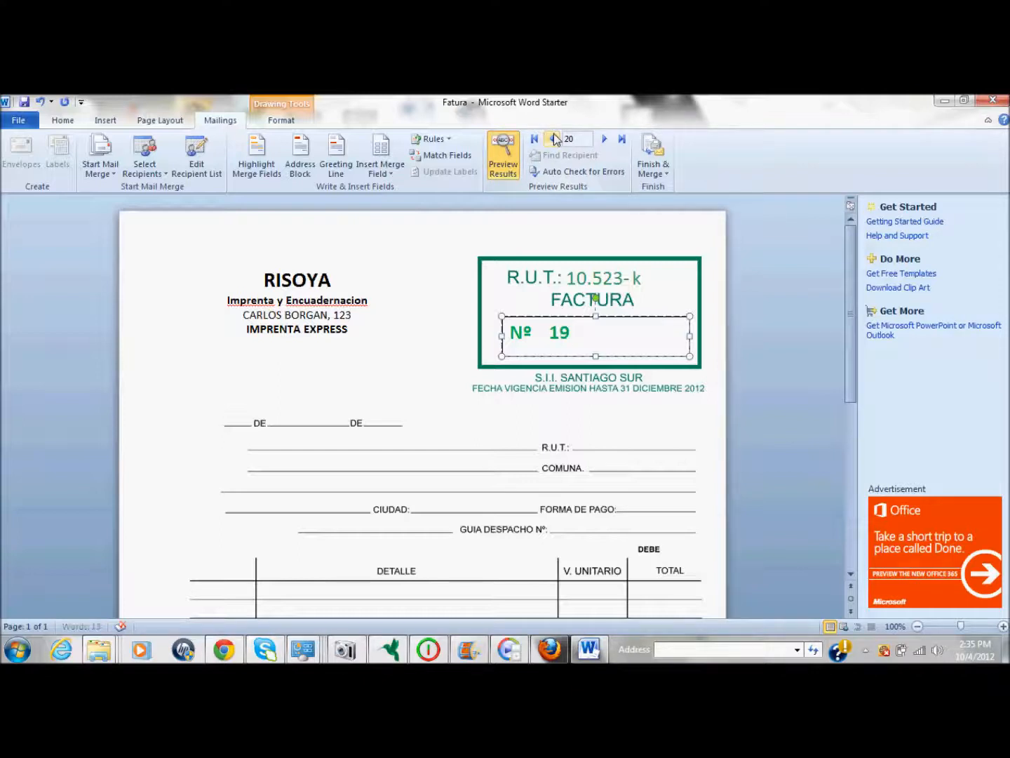
click(555, 139)
click(554, 139)
click(555, 139)
click(555, 139)
Save the merged invoice document to the Desktop as a Word document named Fatura COM NUMERO
click(20, 120)
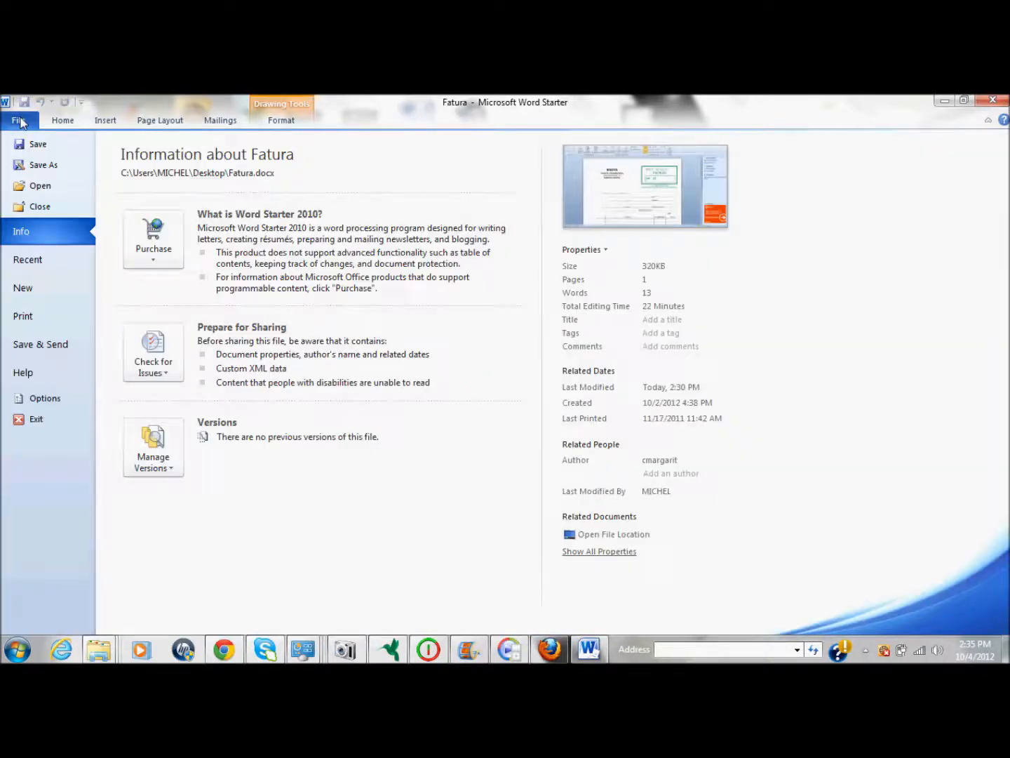
click(34, 166)
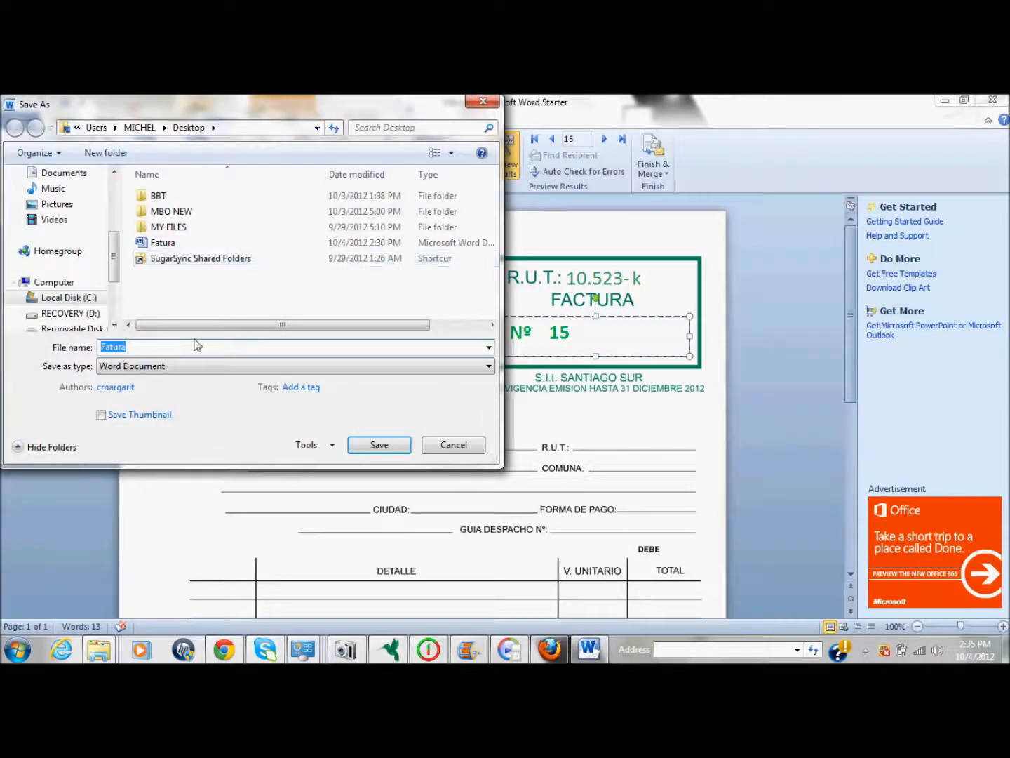
click(161, 348)
text(COM NUMERO)
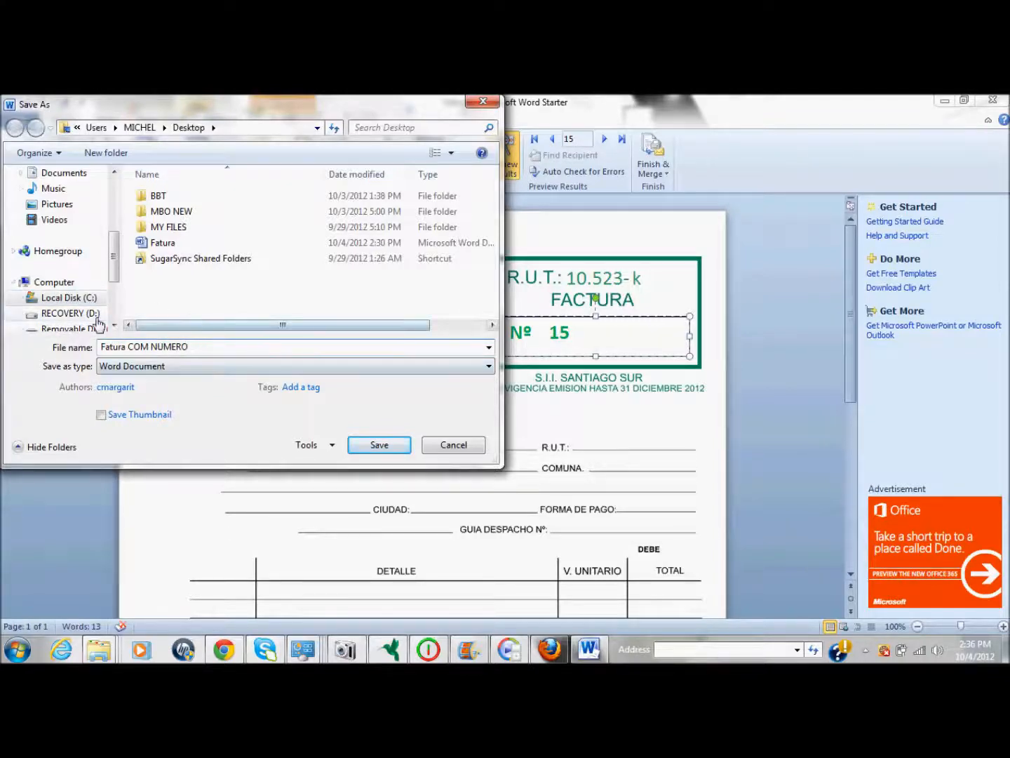
click(379, 445)
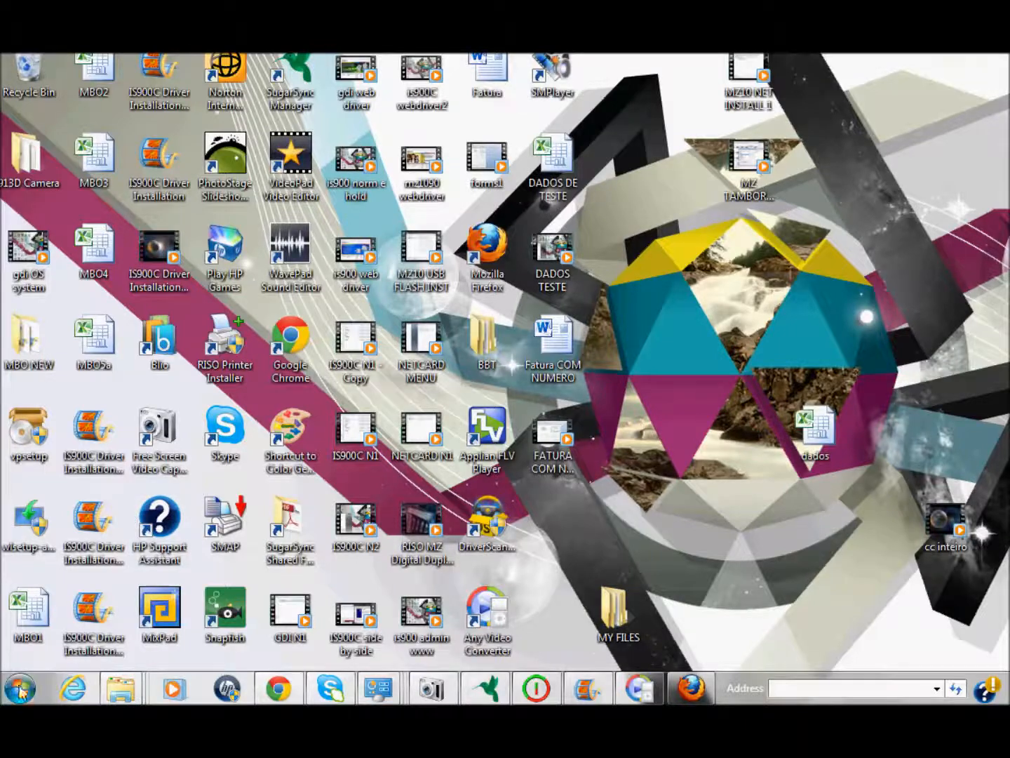
Switch to Microsoft Excel Starter with a new blank workbook and delete Sheet2 and Sheet3
click(21, 692)
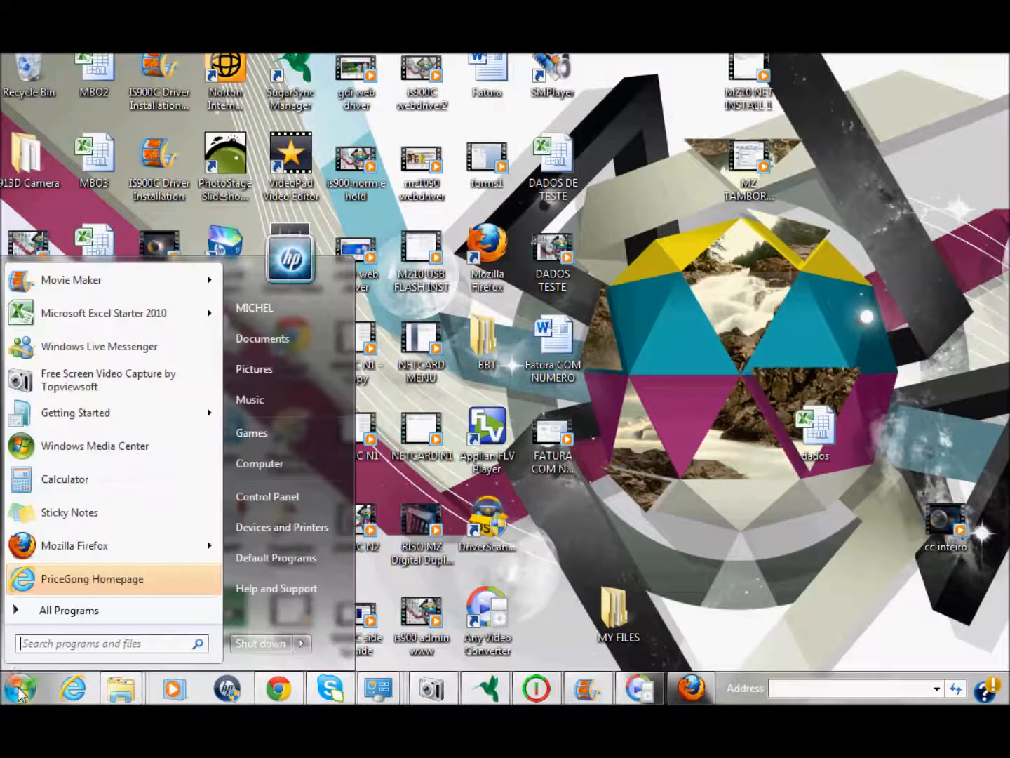
click(104, 313)
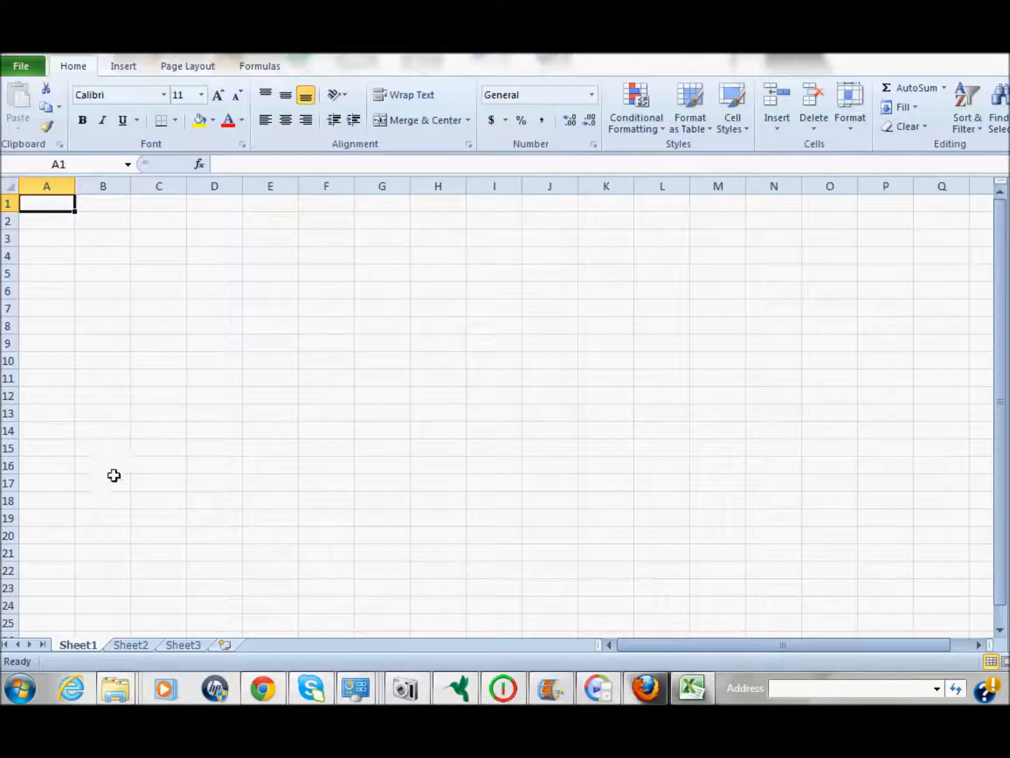
click(134, 647)
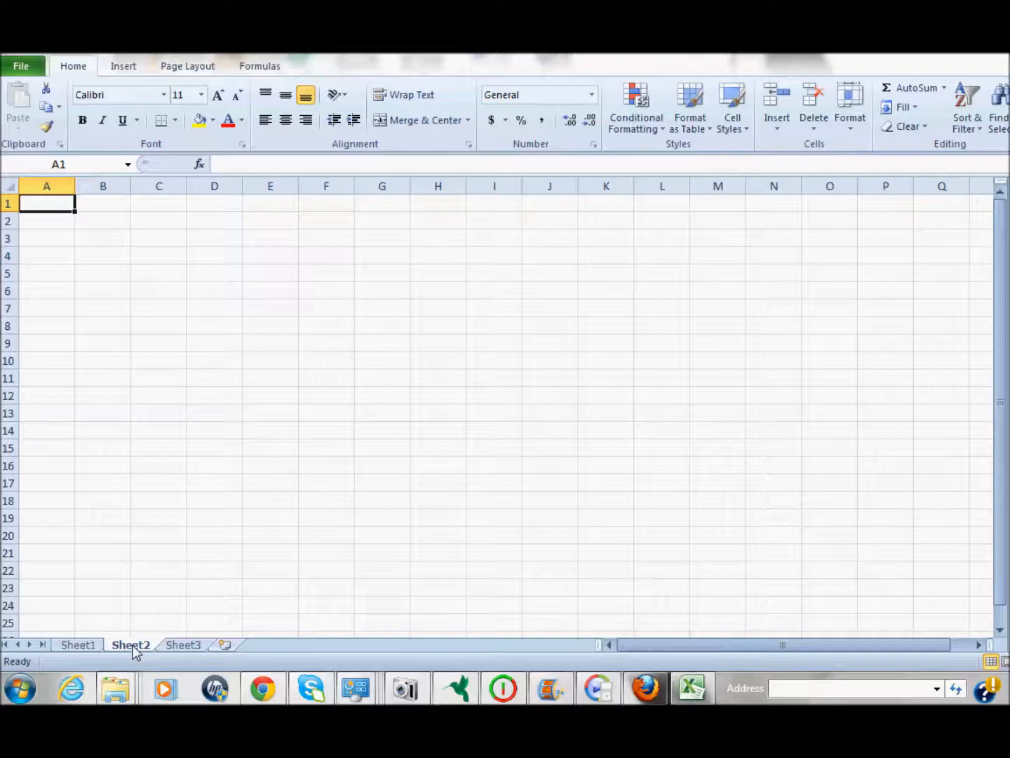
right_click(136, 650)
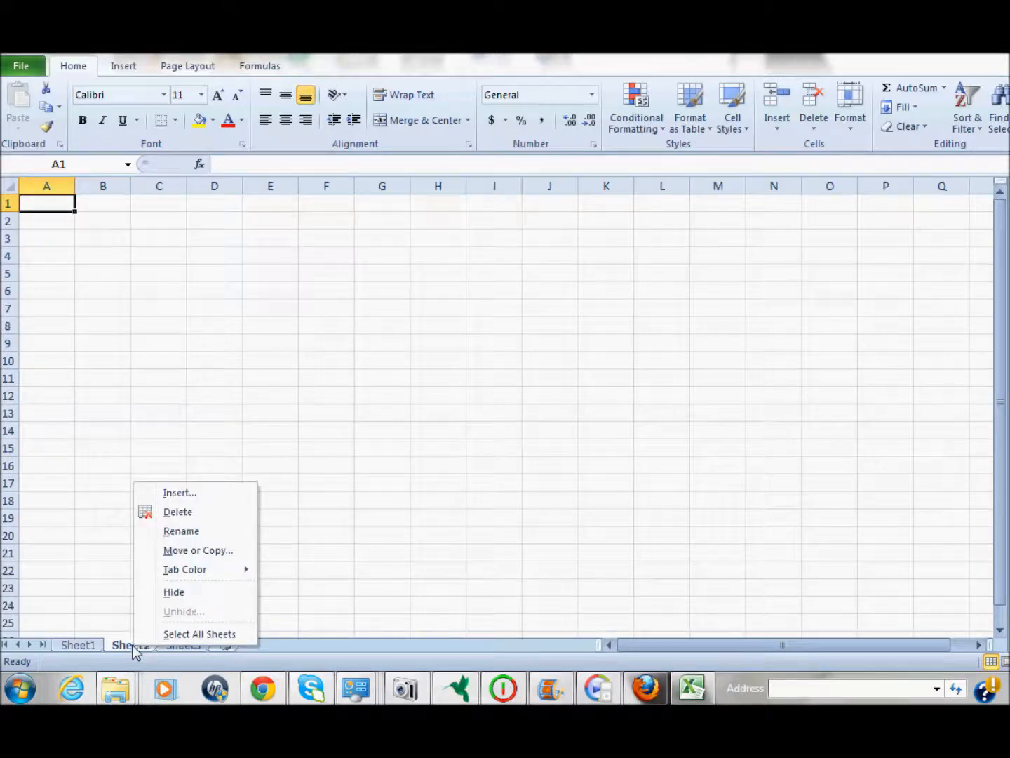
click(195, 511)
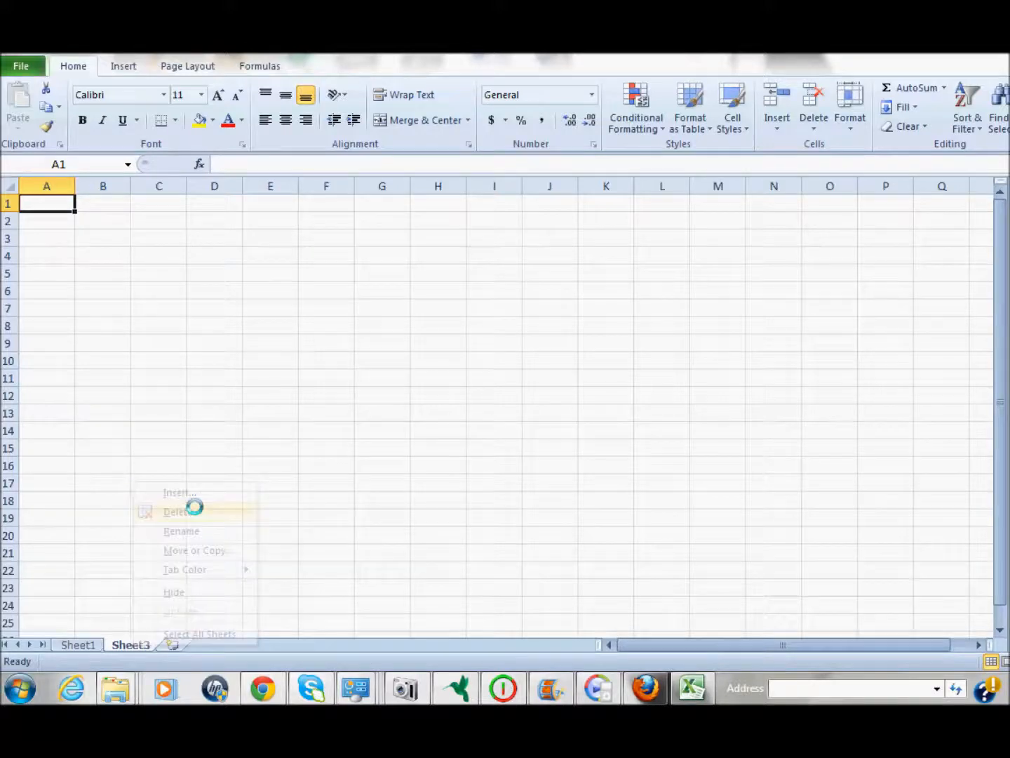
right_click(129, 647)
click(175, 513)
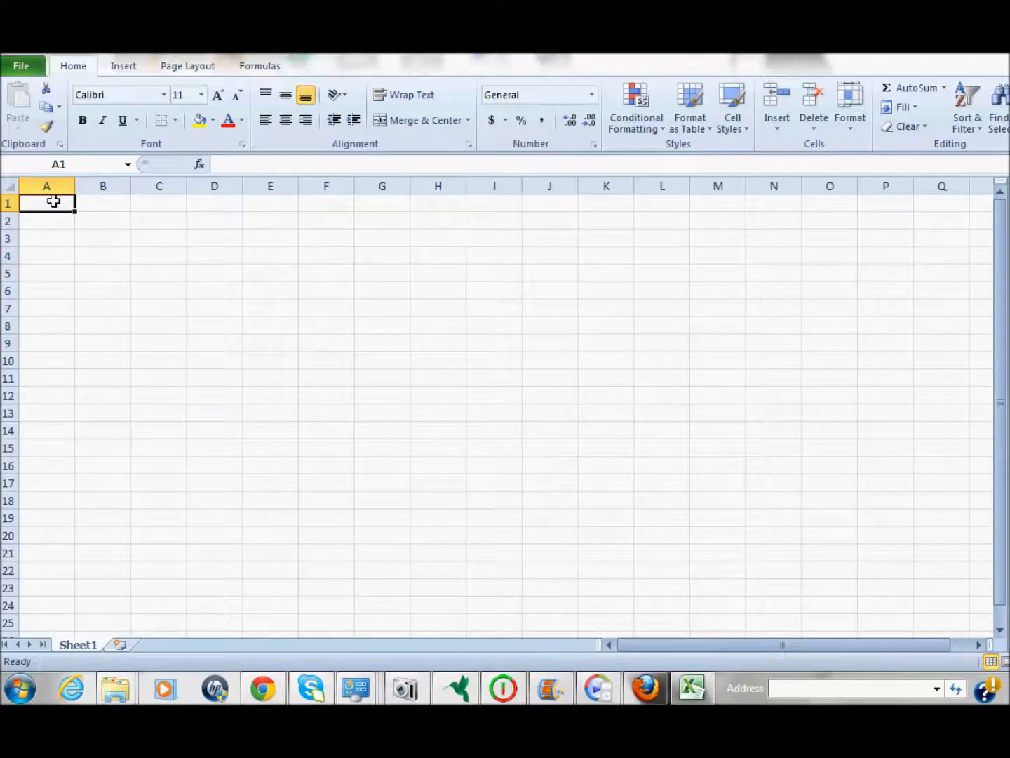
Enter the headers NUMERO in A1 and NOME in B1, and widen column B to about three times its width
text(NUMERO)
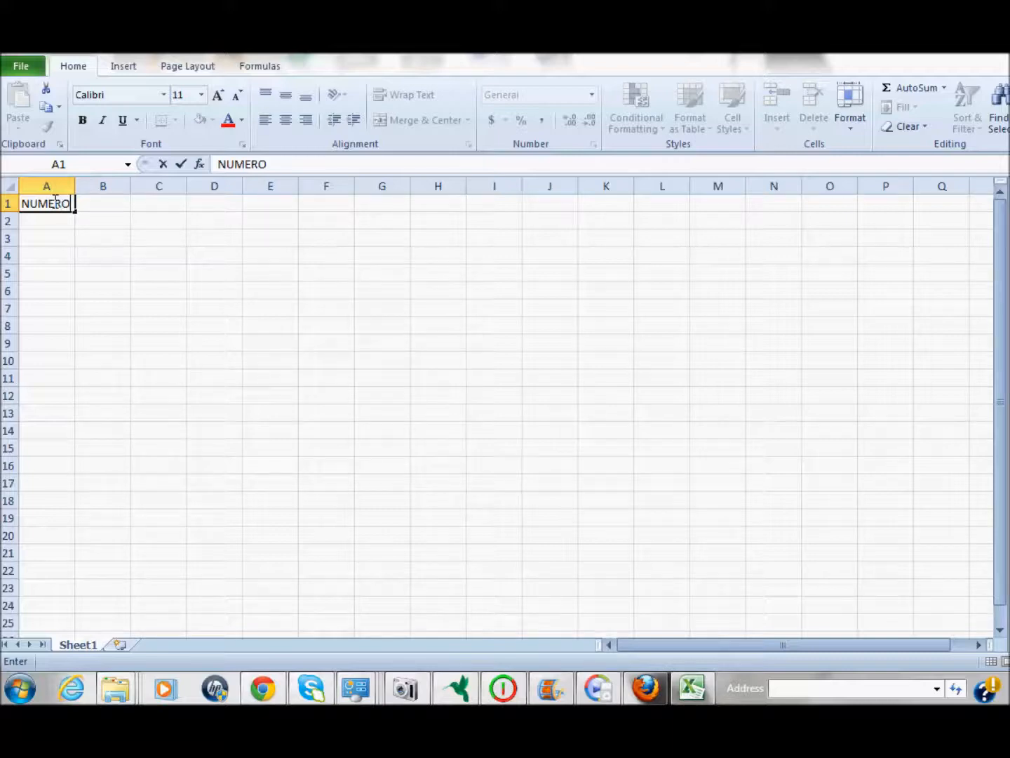
key(Return)
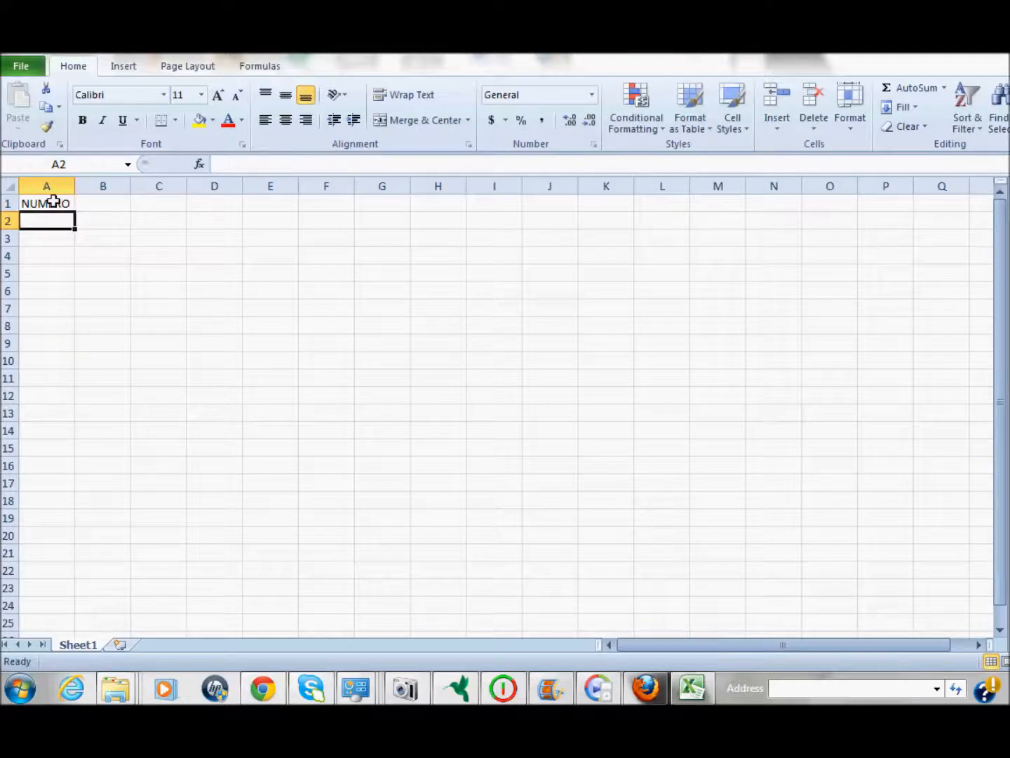
drag(132, 185, 248, 188)
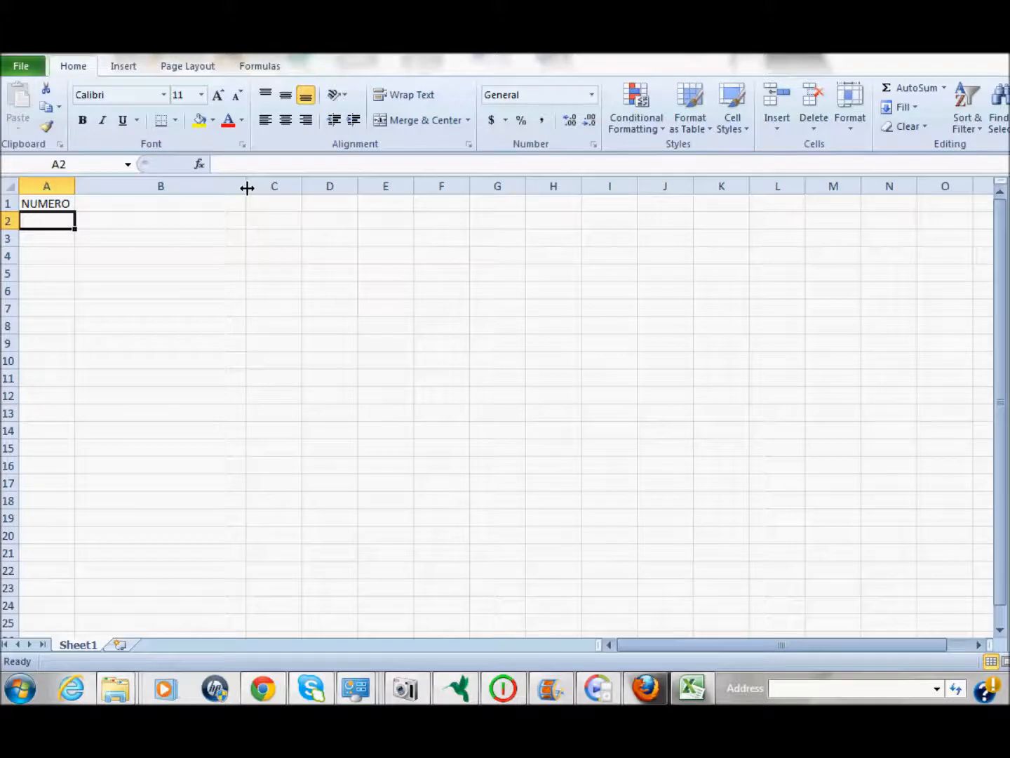
click(121, 200)
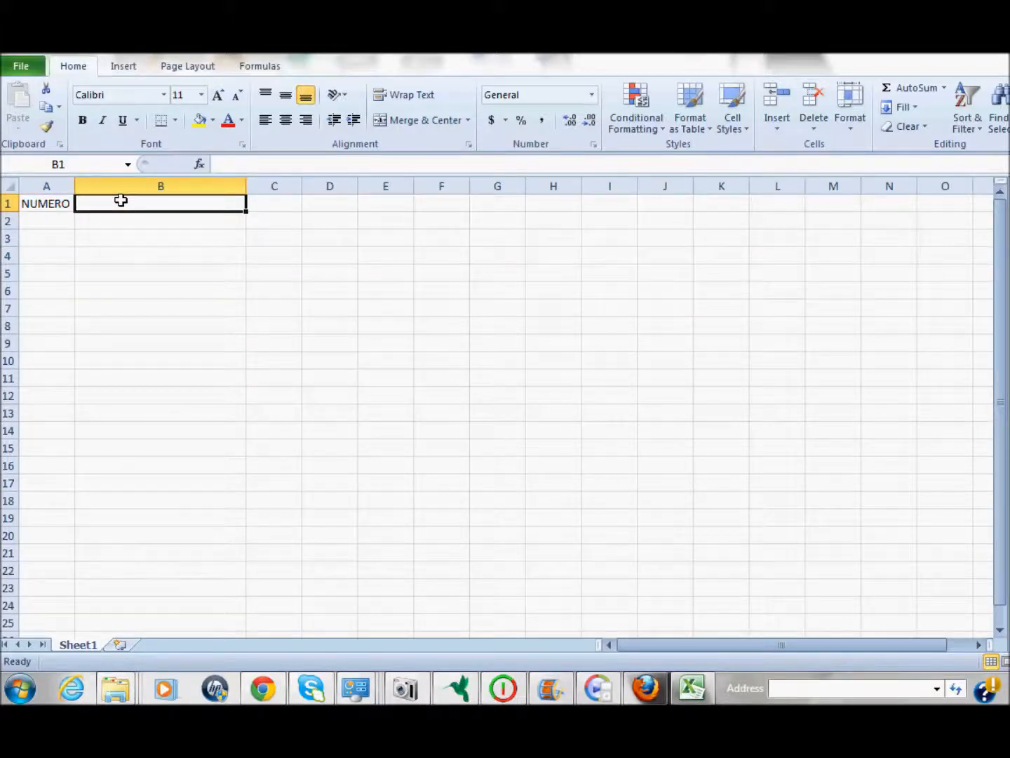
text(NOME)
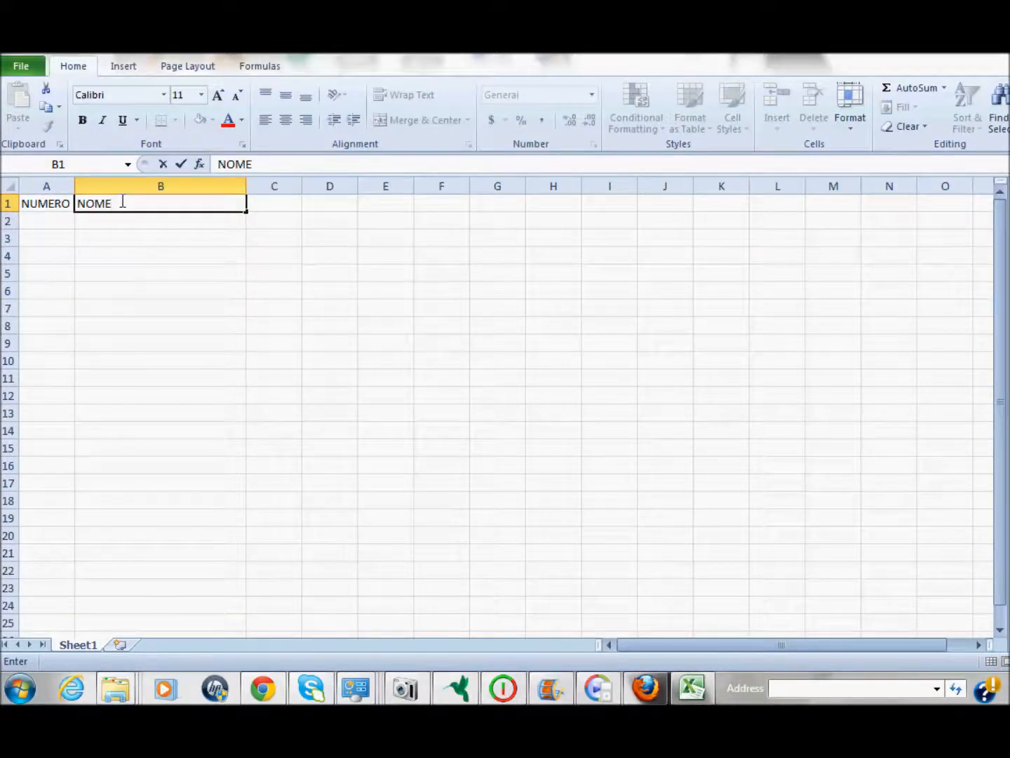
key(Return)
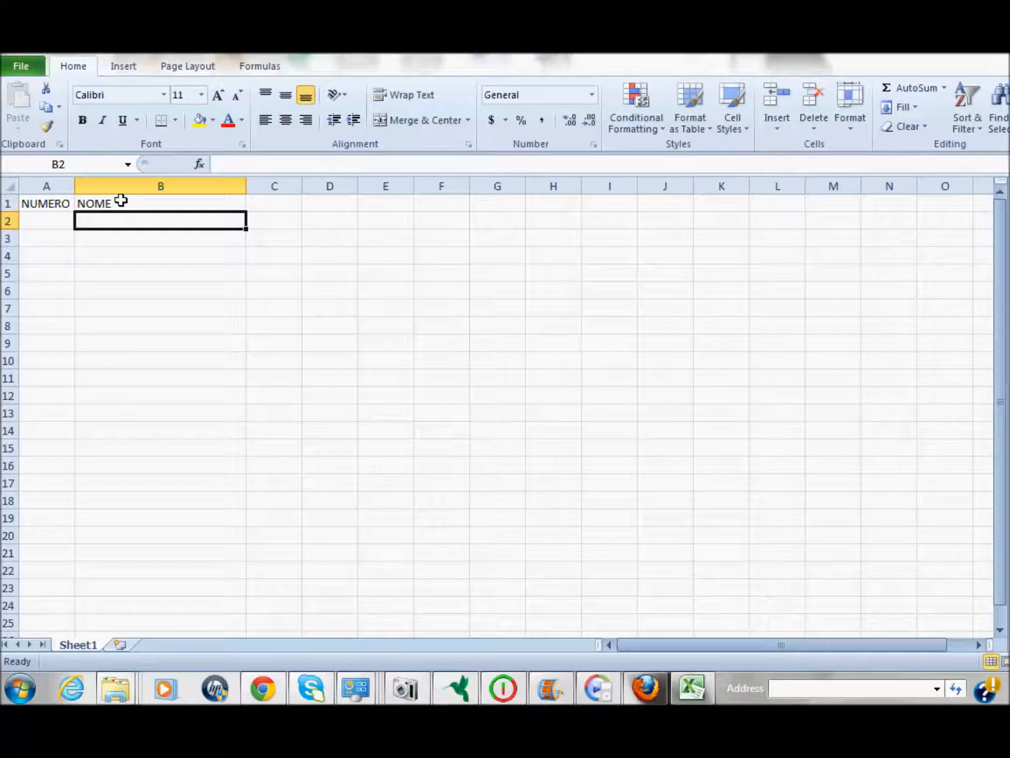
Enter 1 in A2 and the formula =1+A2 in A3 to start the NUMERO column
click(53, 222)
text(1)
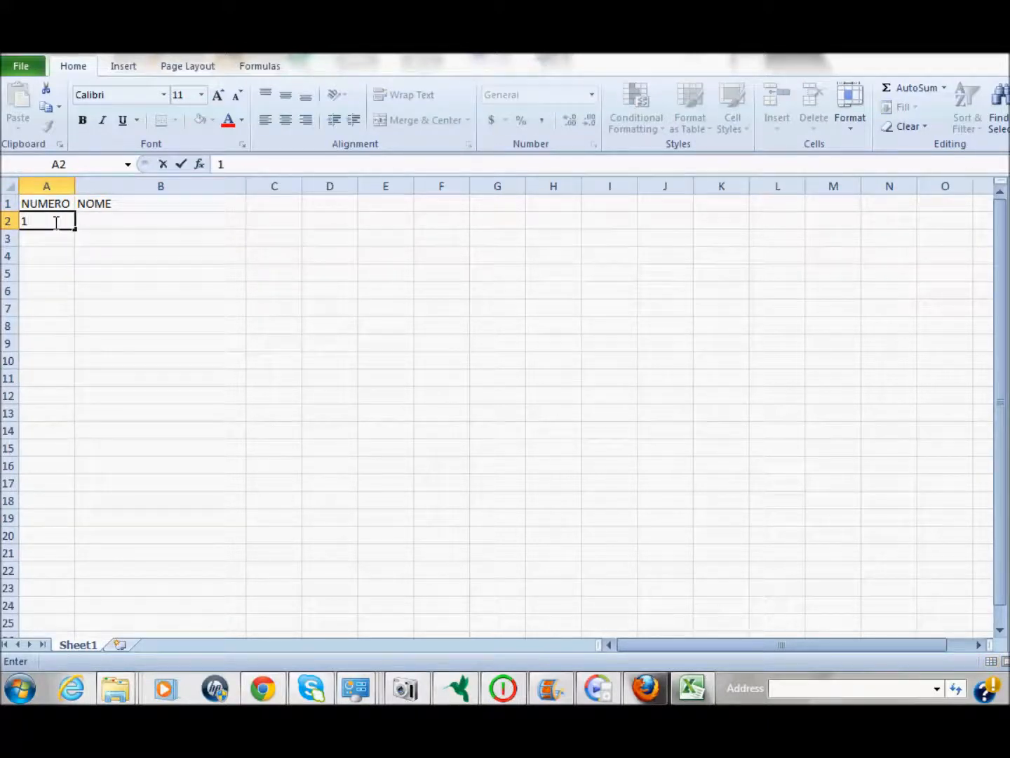
key(Return)
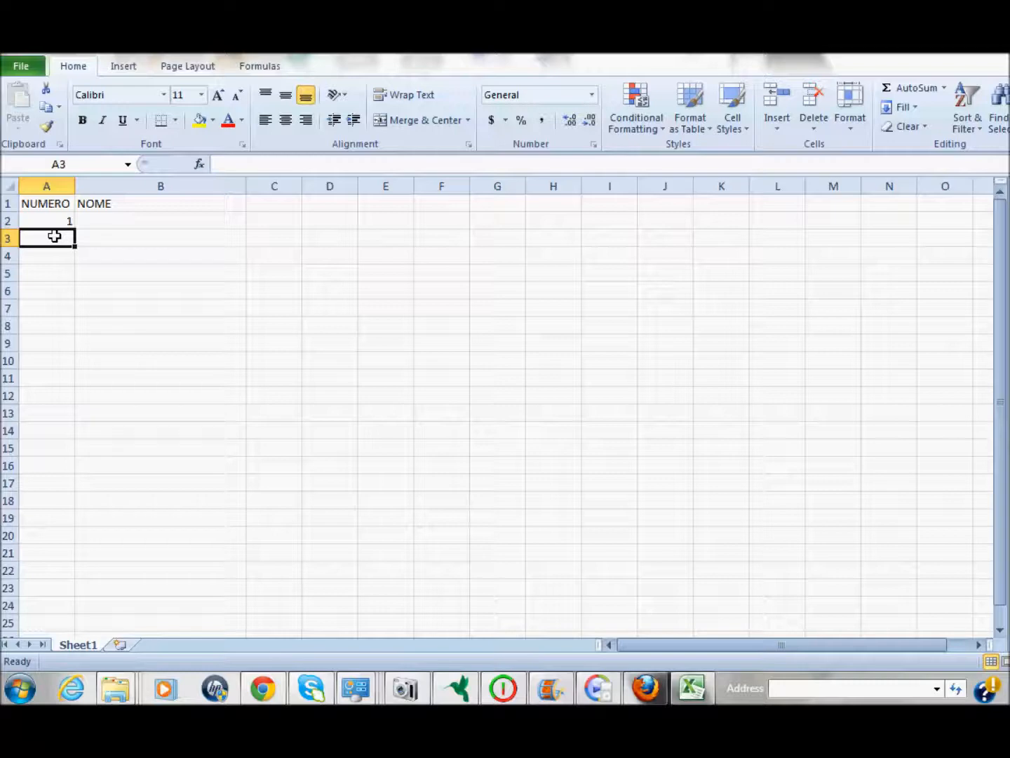
text(=)
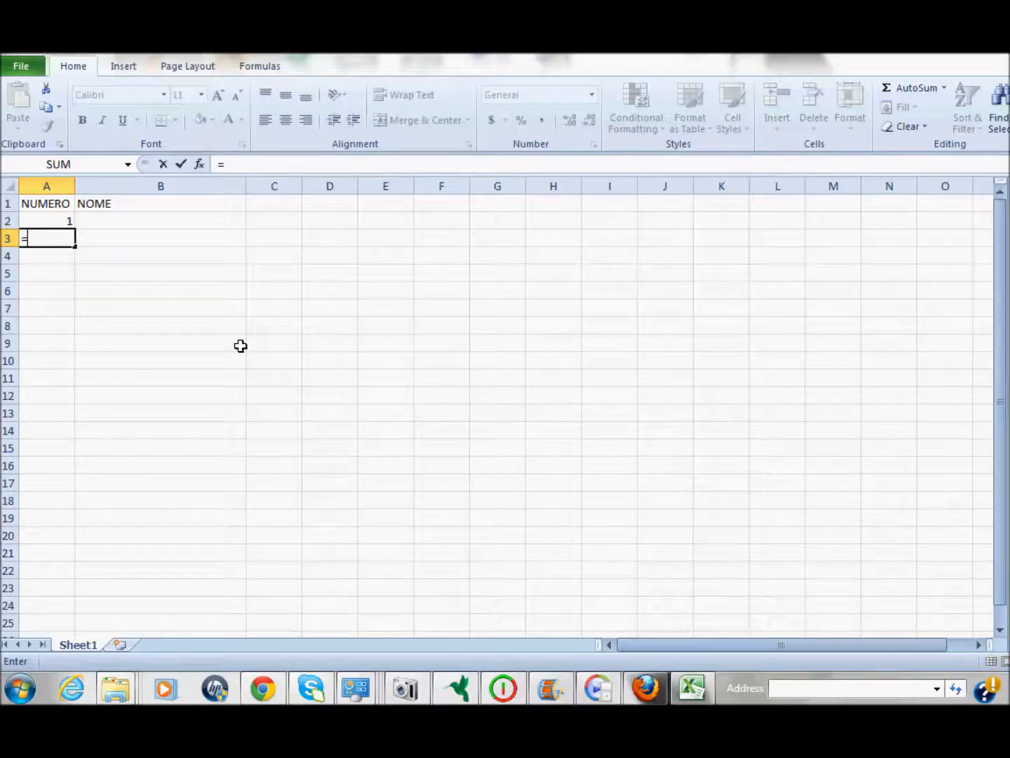
text(1+)
key(Up)
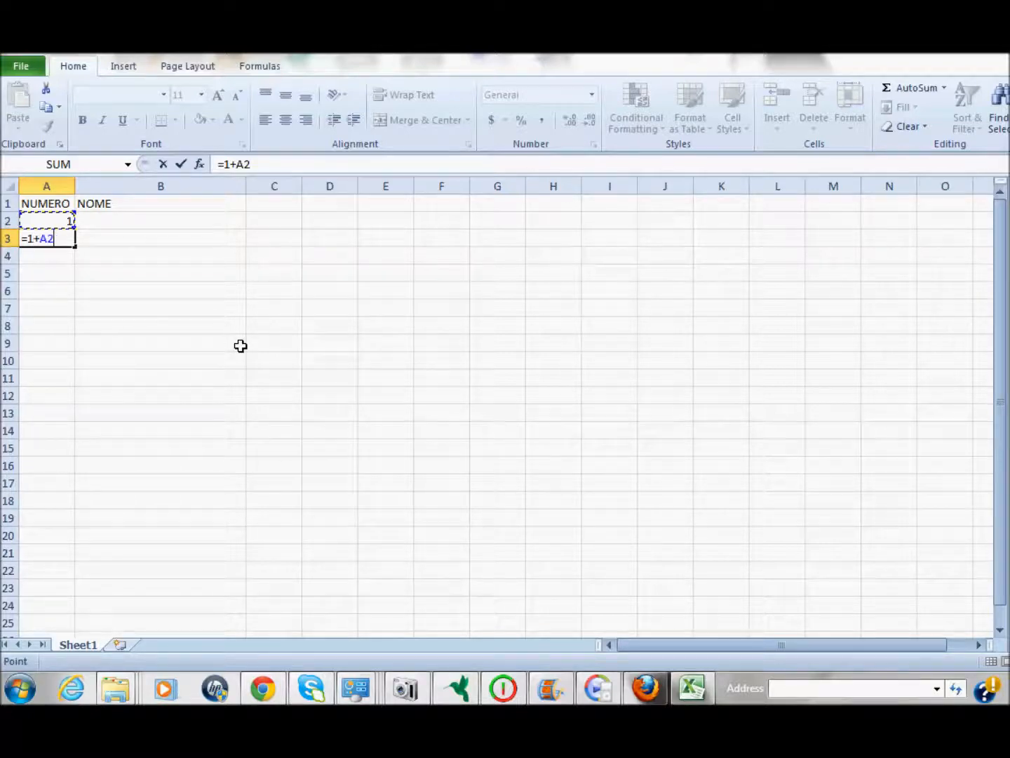
key(Return)
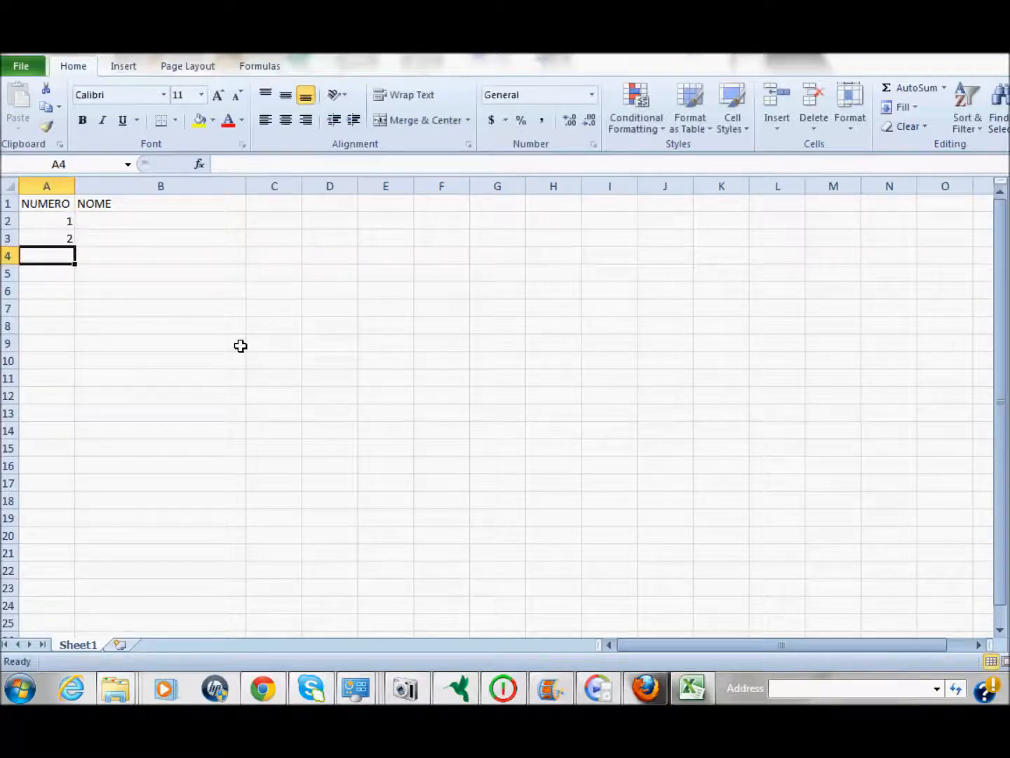
Fill the formula in A3 down through A21
click(49, 237)
drag(74, 247, 68, 559)
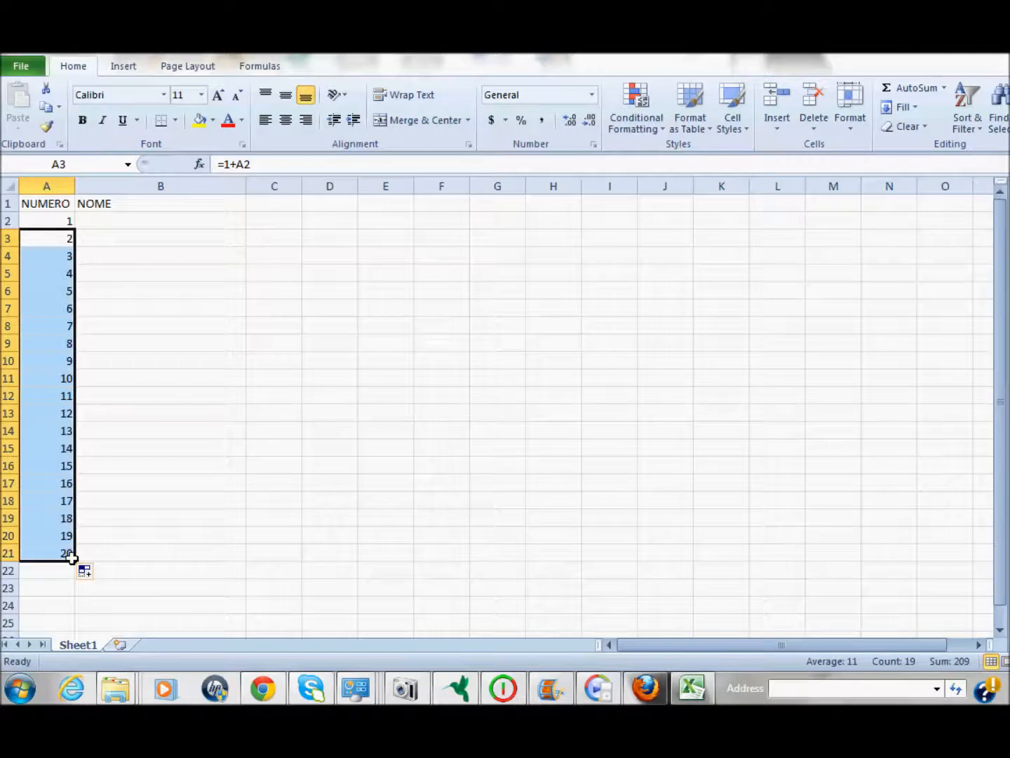
click(202, 558)
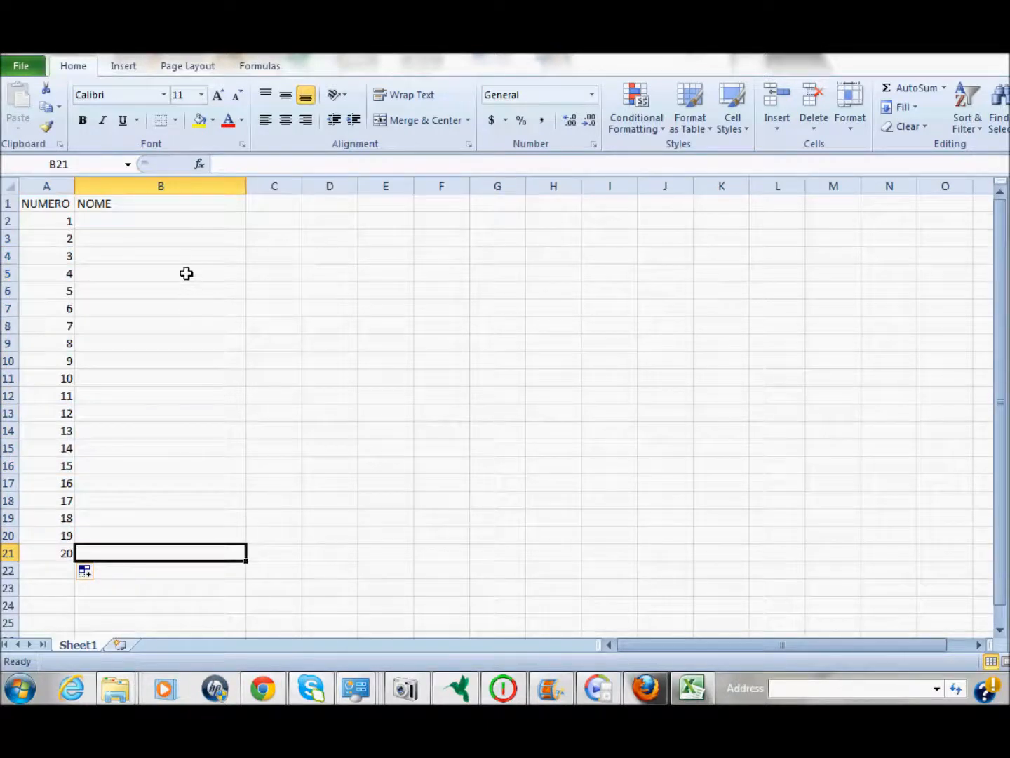
Fill B2 to B8 of the NOME column with seven different first names, one per row
click(130, 221)
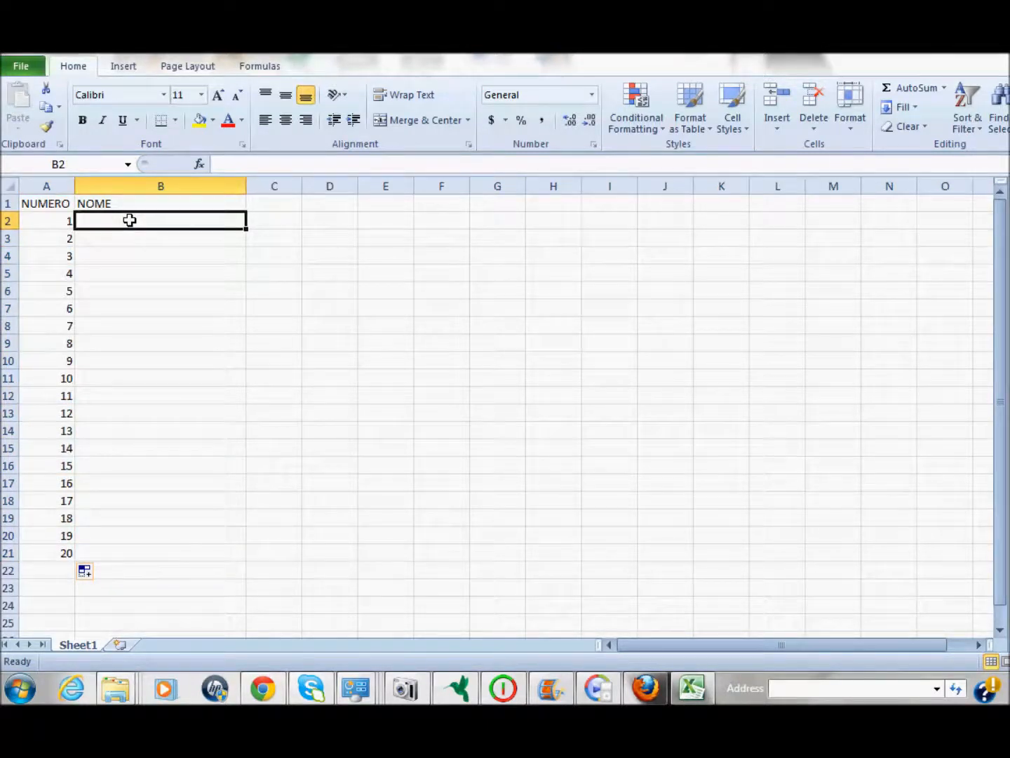
text(JOAO)
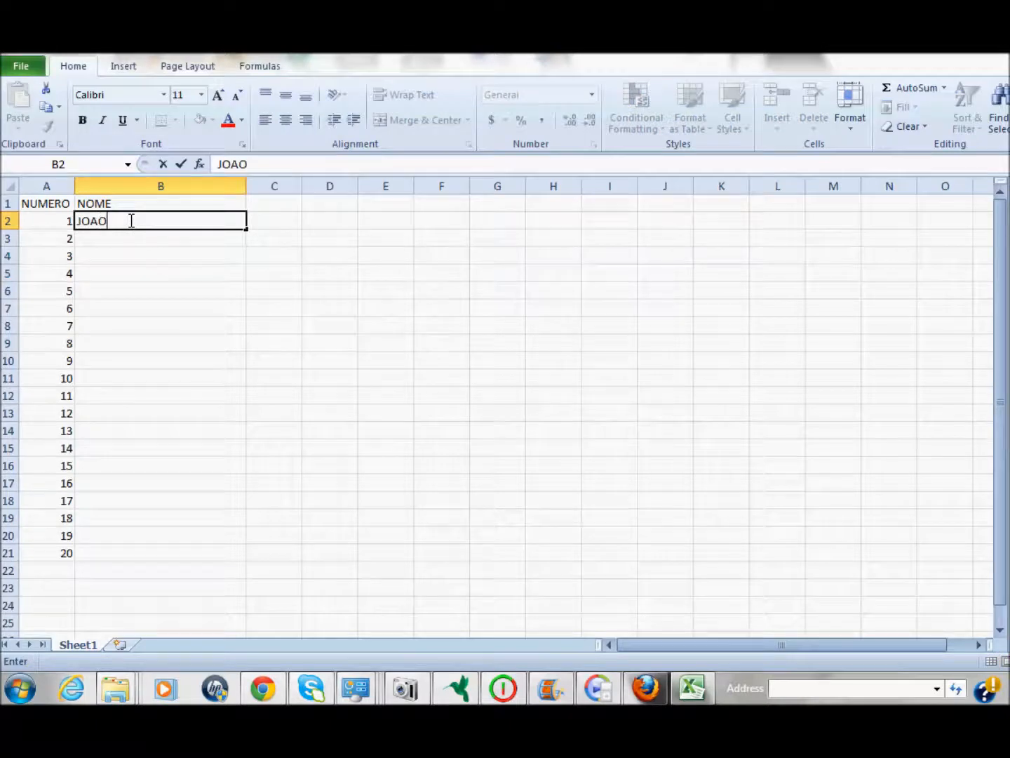
key(Return)
text(MAN)
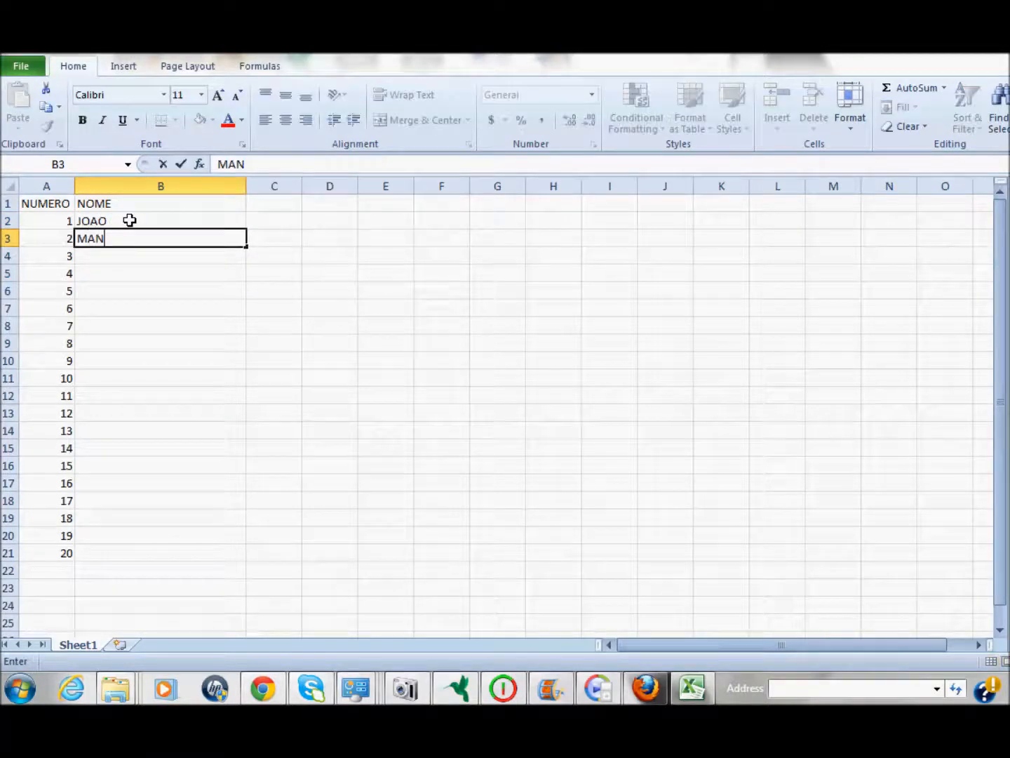
text(UEL)
key(Return)
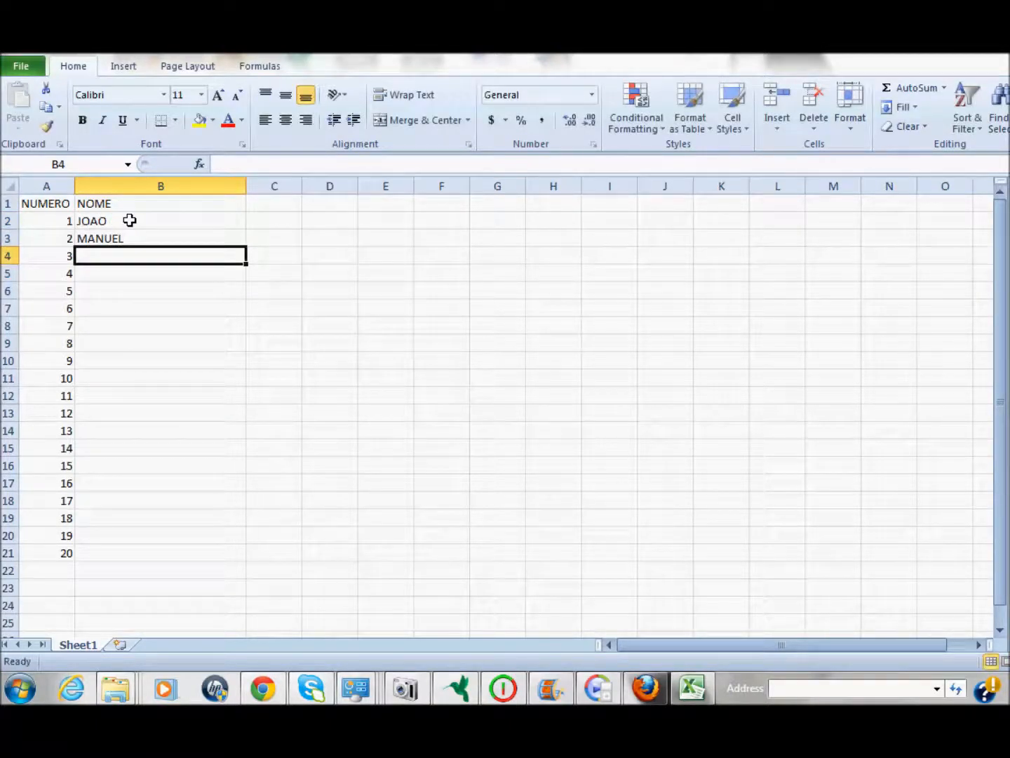
text(PEDRO)
key(Return)
text(CARLOS)
key(Return)
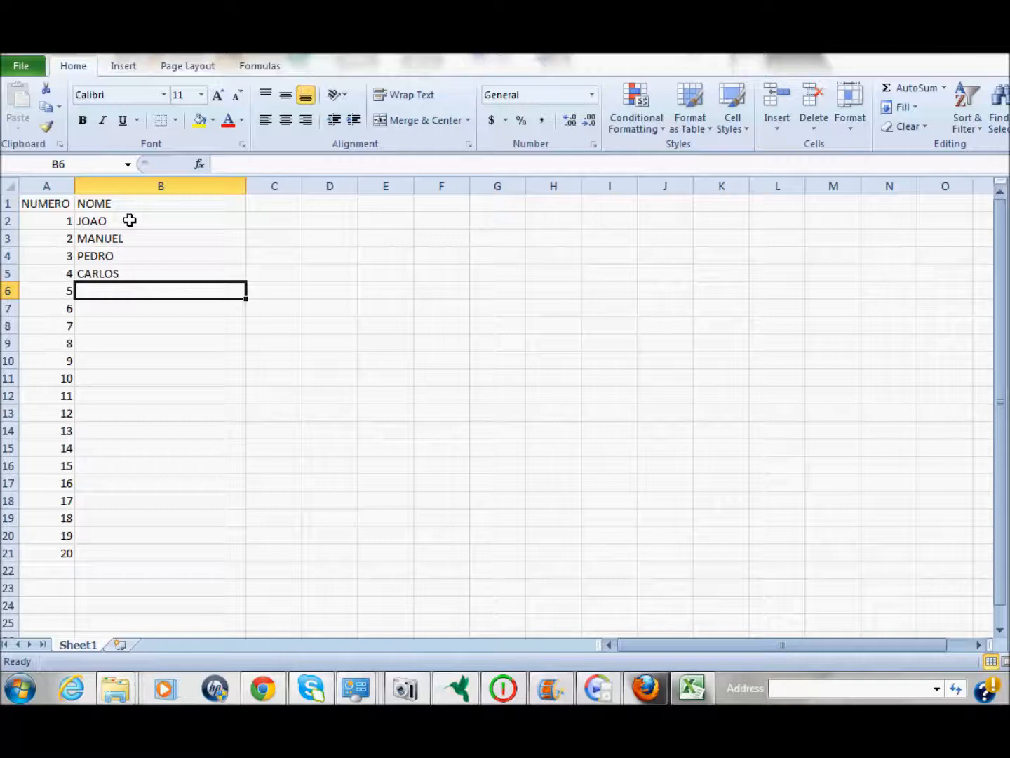
text(FRED)
key(Return)
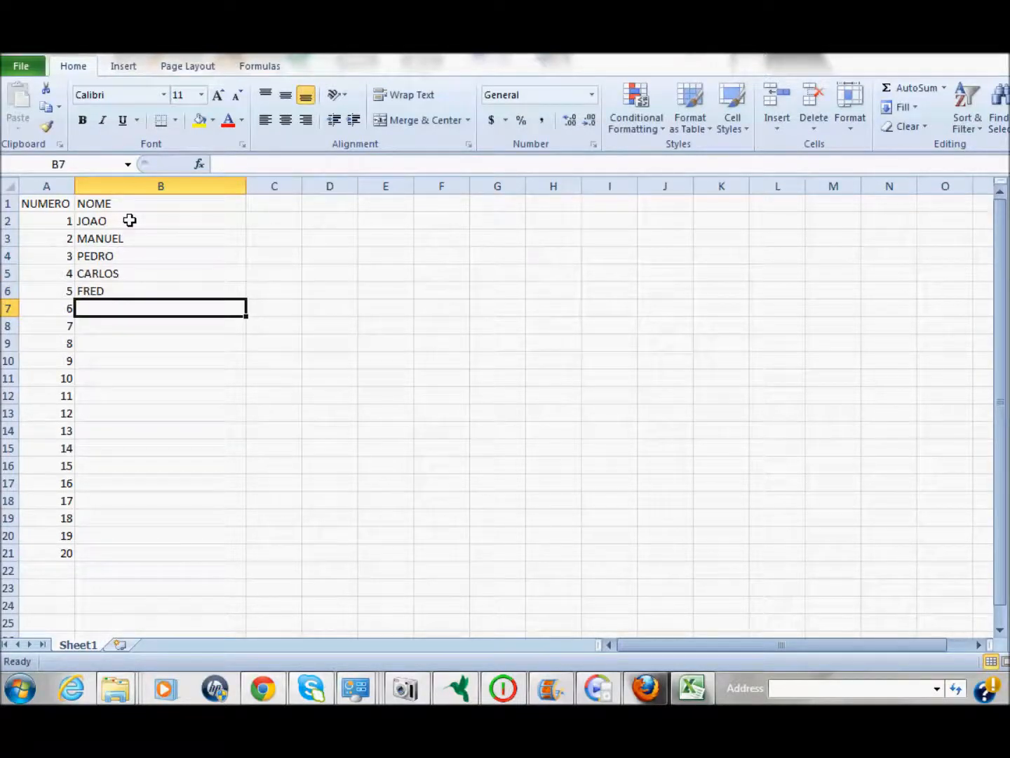
text(RODRIGO)
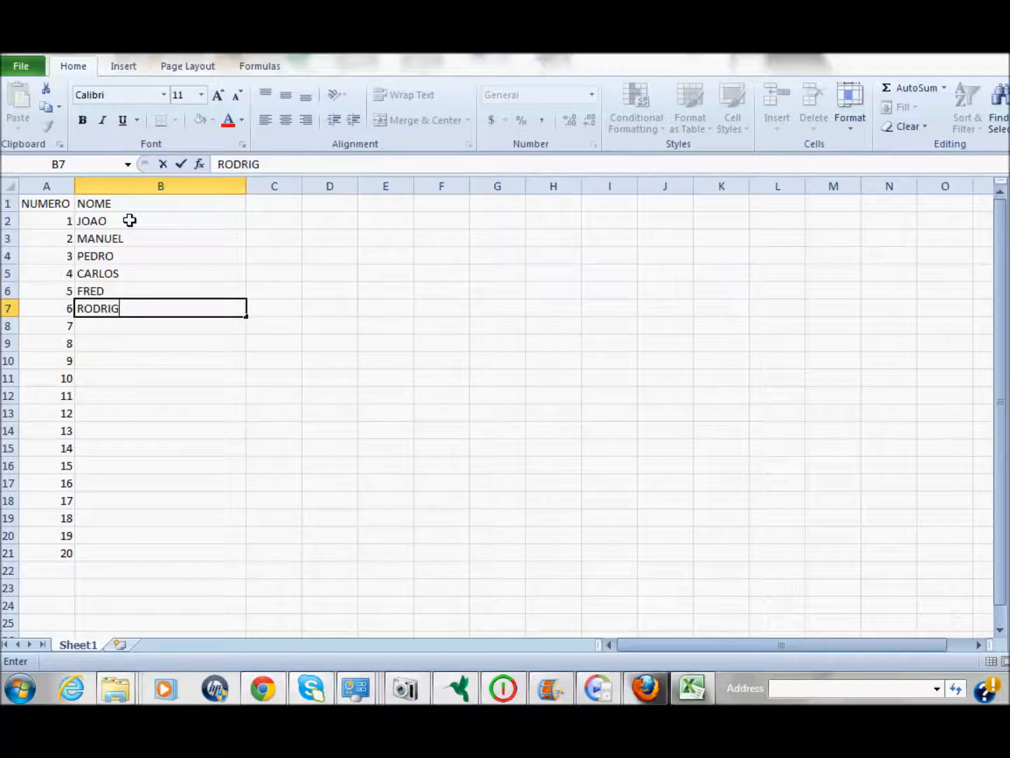
key(Return)
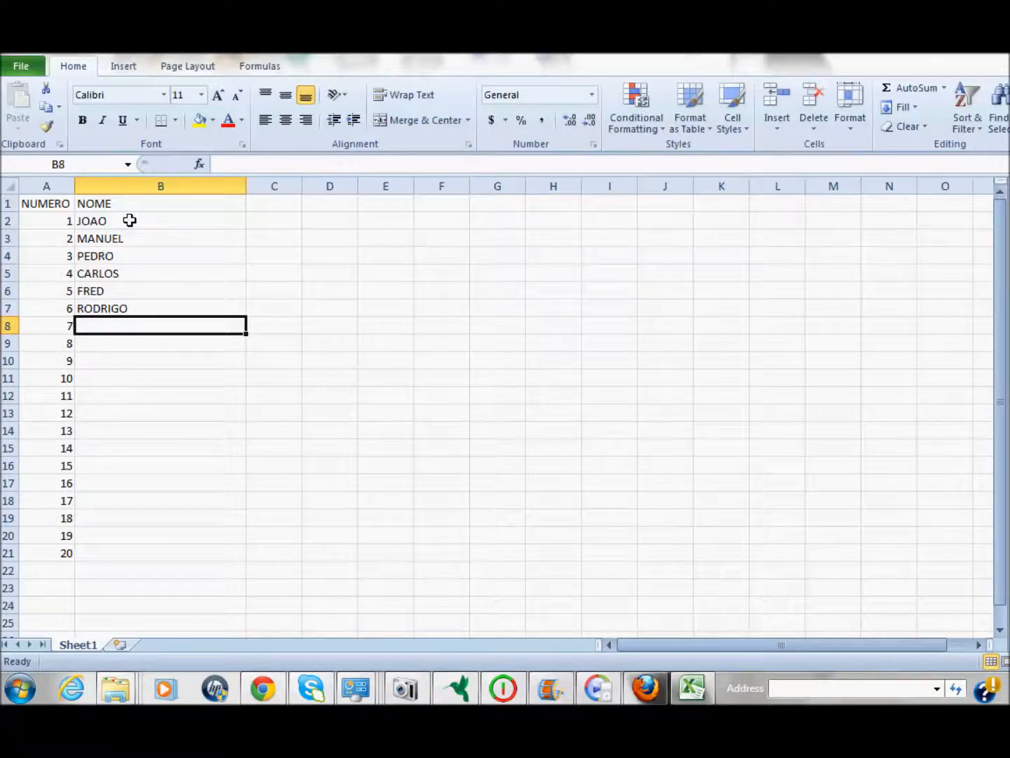
text(JUAN)
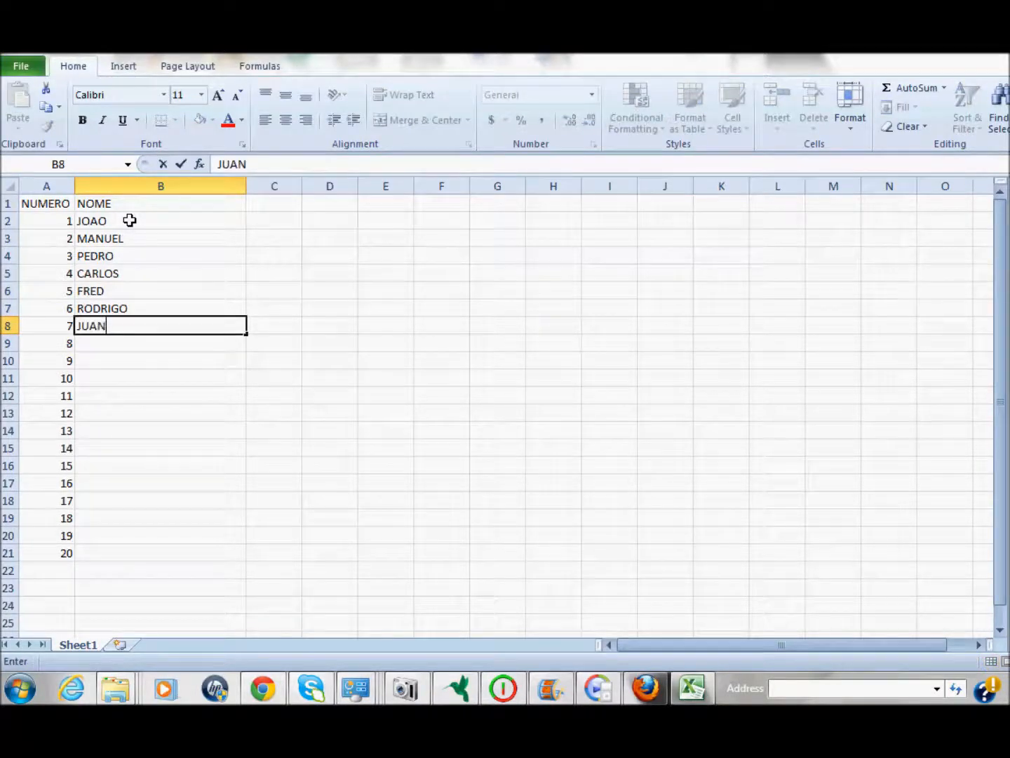
key(Return)
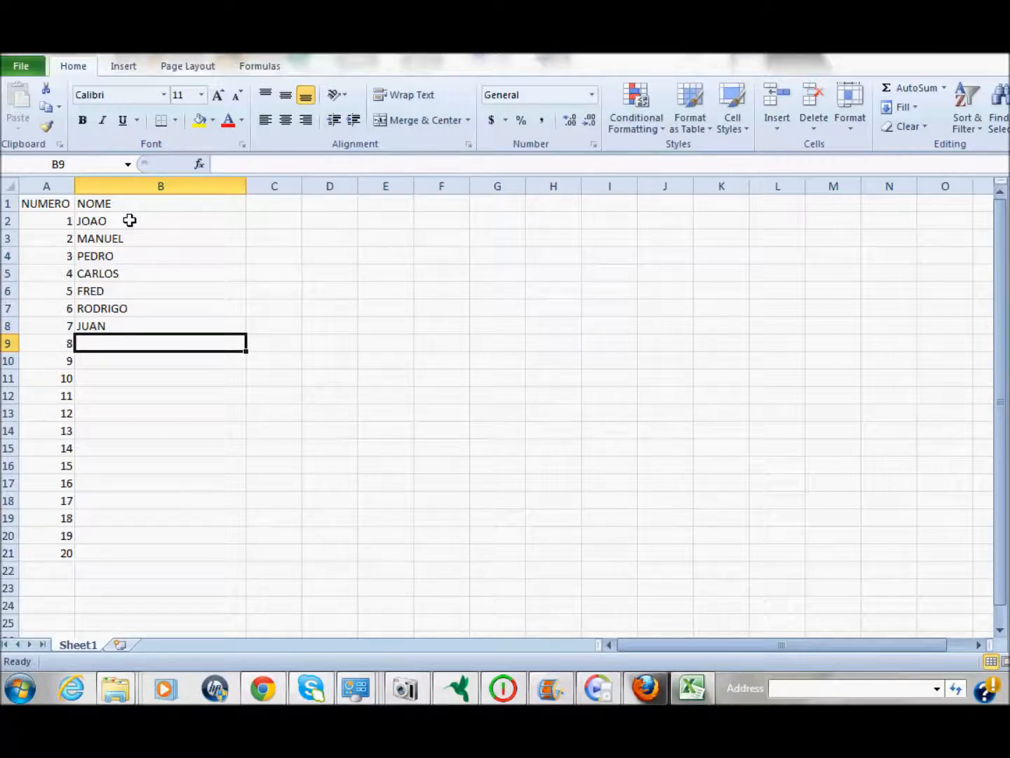
Copy the names in B2:B8 and paste them at B9 and again at B16
click(130, 220)
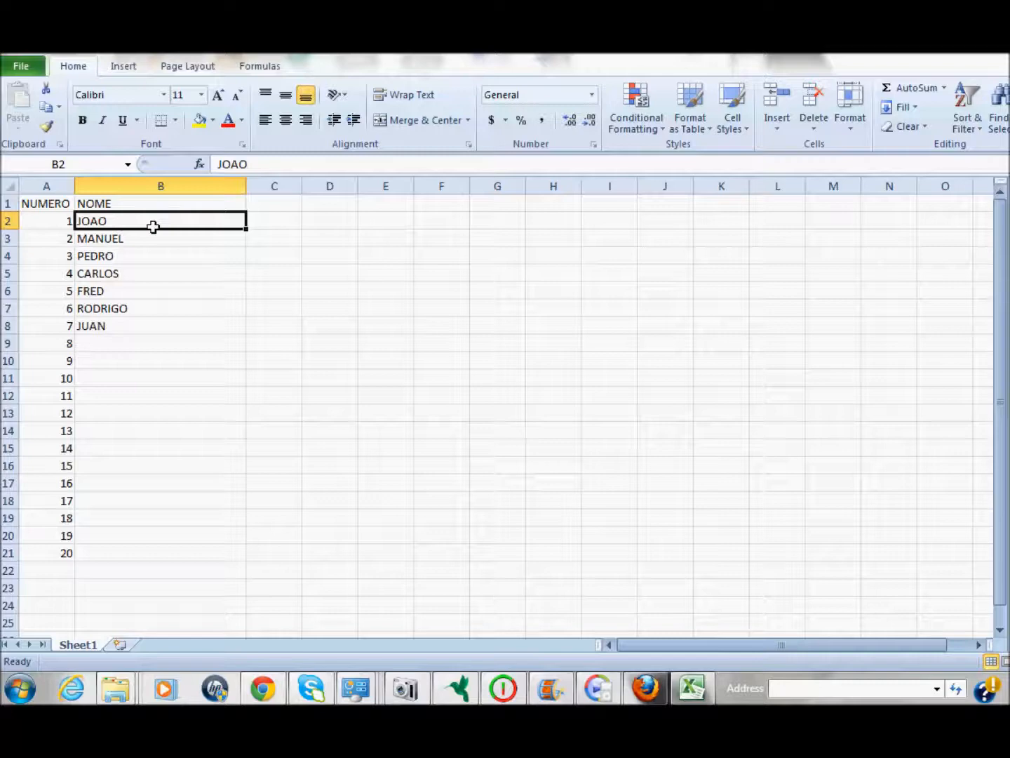
drag(197, 221, 181, 318)
key(ctrl+c)
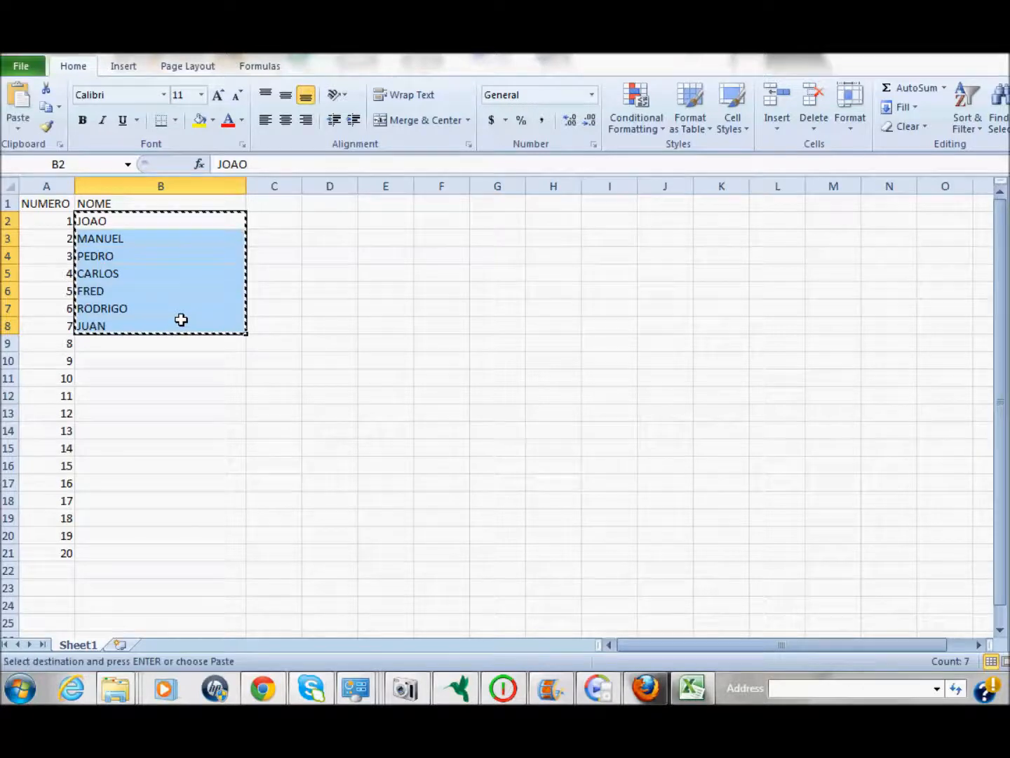
click(168, 346)
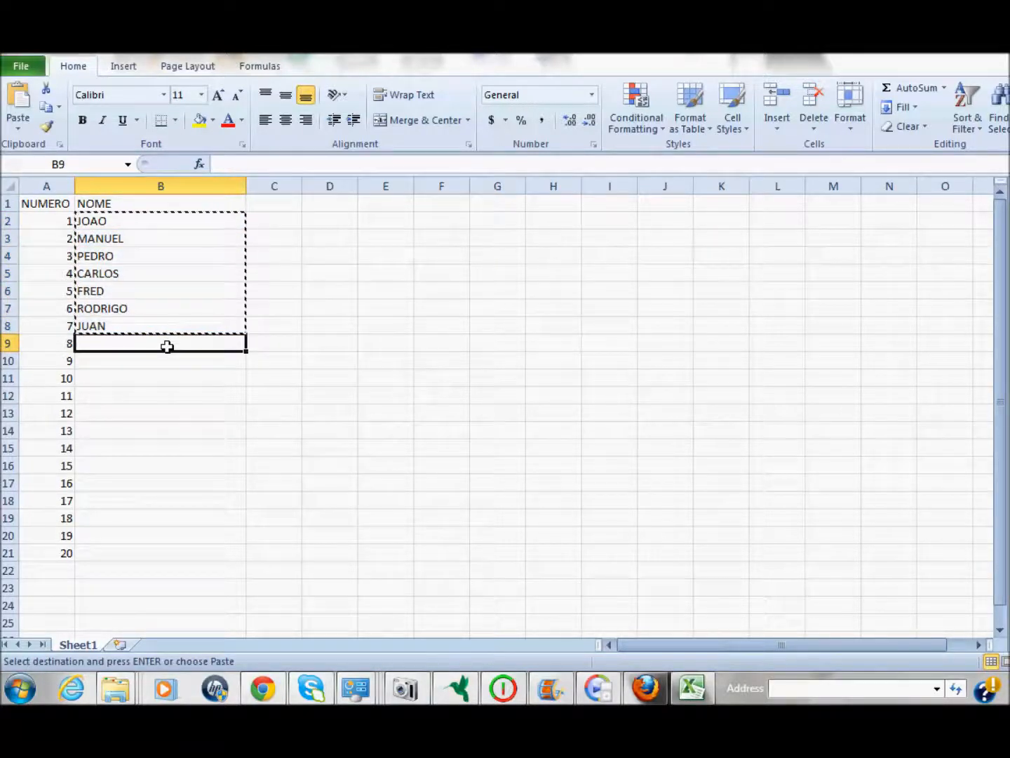
key(ctrl+v)
click(120, 468)
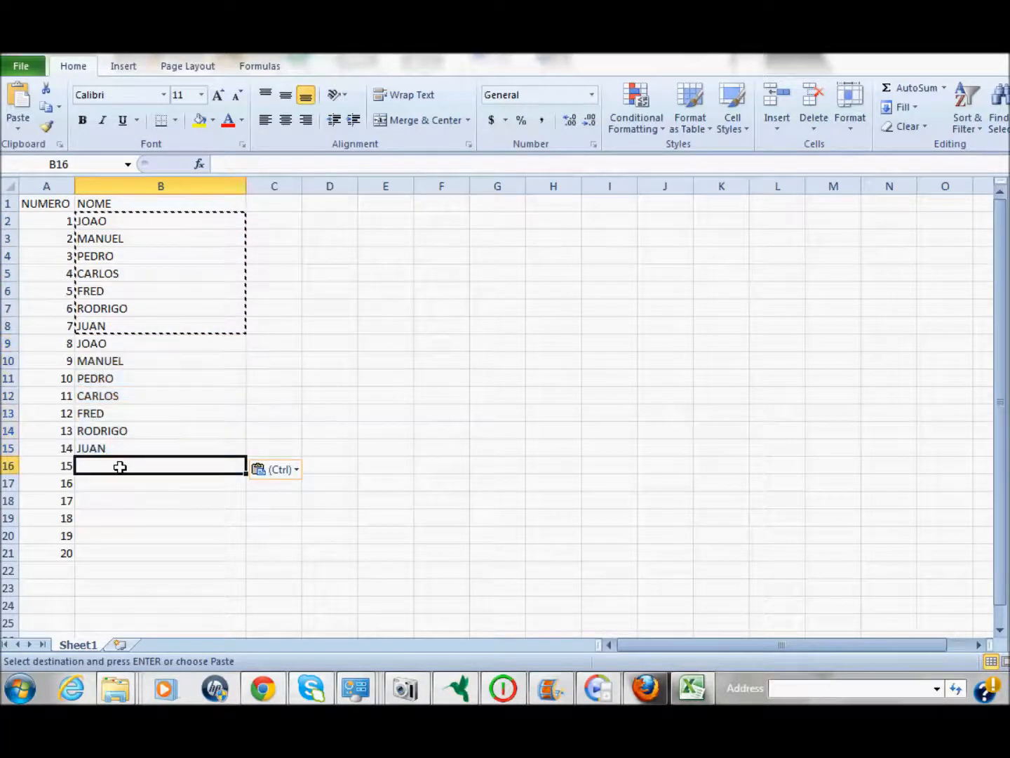
key(ctrl+v)
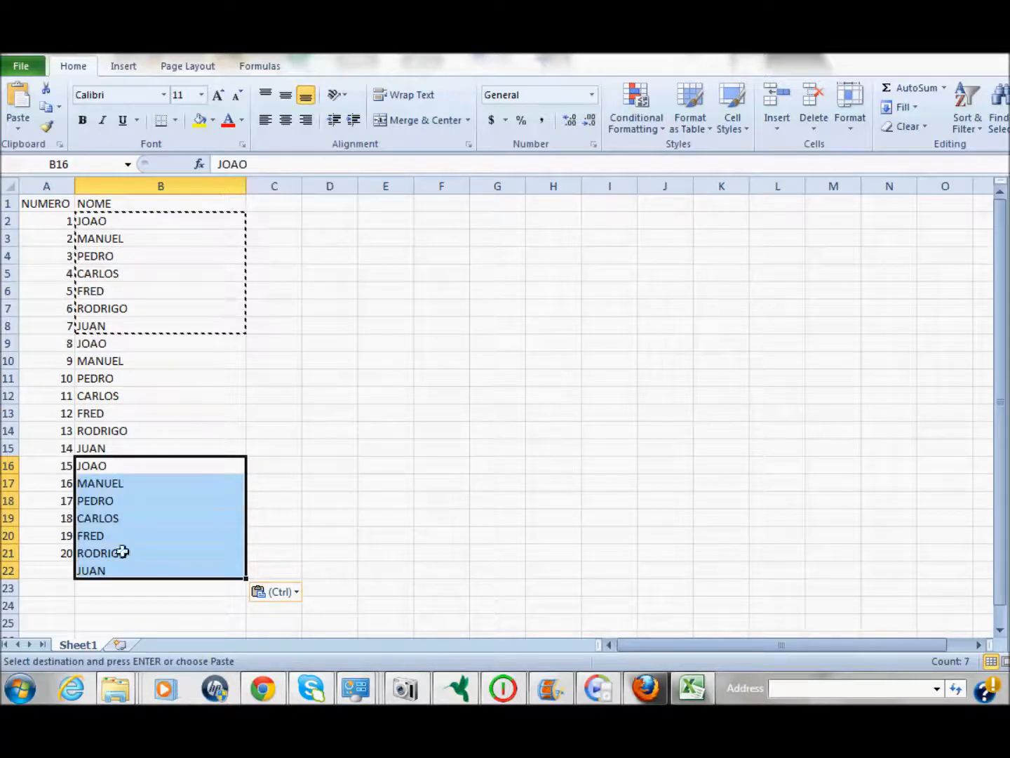
Delete the surplus name in B22, below the last numbered row
click(412, 588)
click(78, 577)
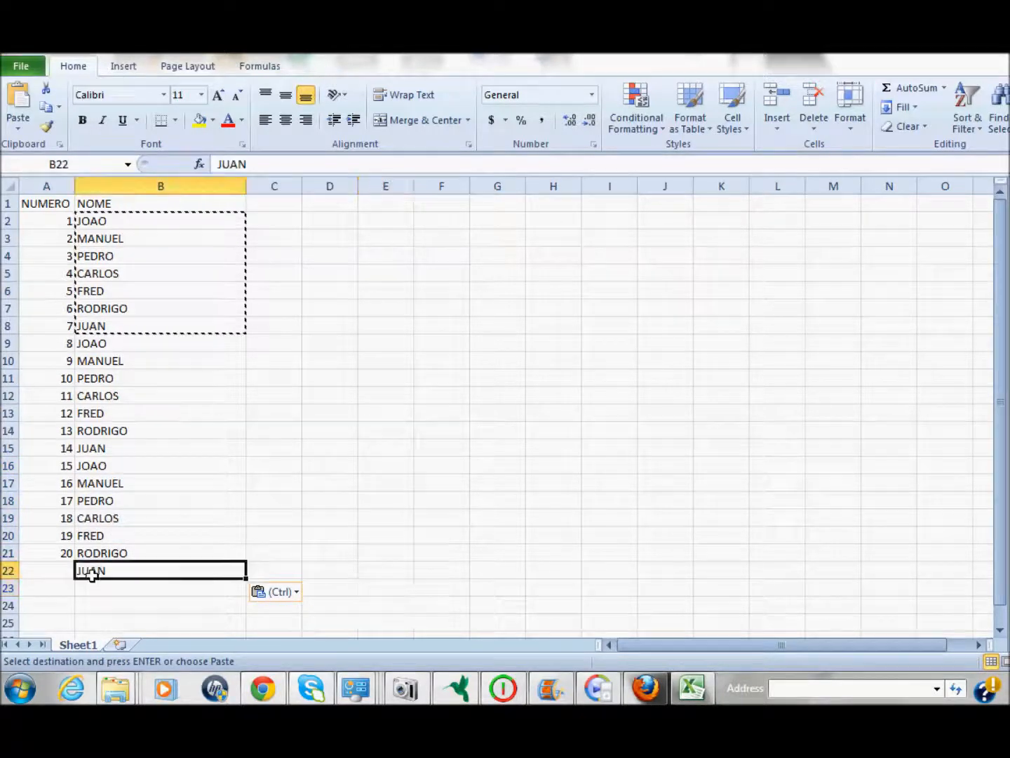
key(Delete)
click(370, 570)
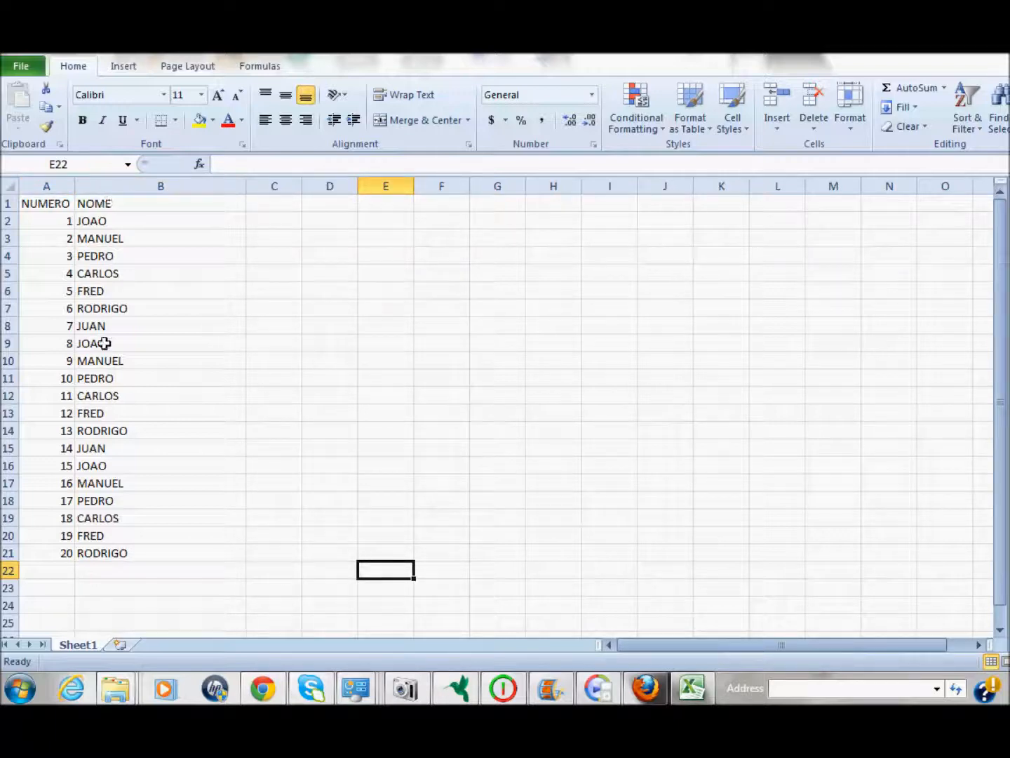
Save the workbook to the Desktop as an Excel Workbook named DADOS NOME E NUMERO
click(20, 68)
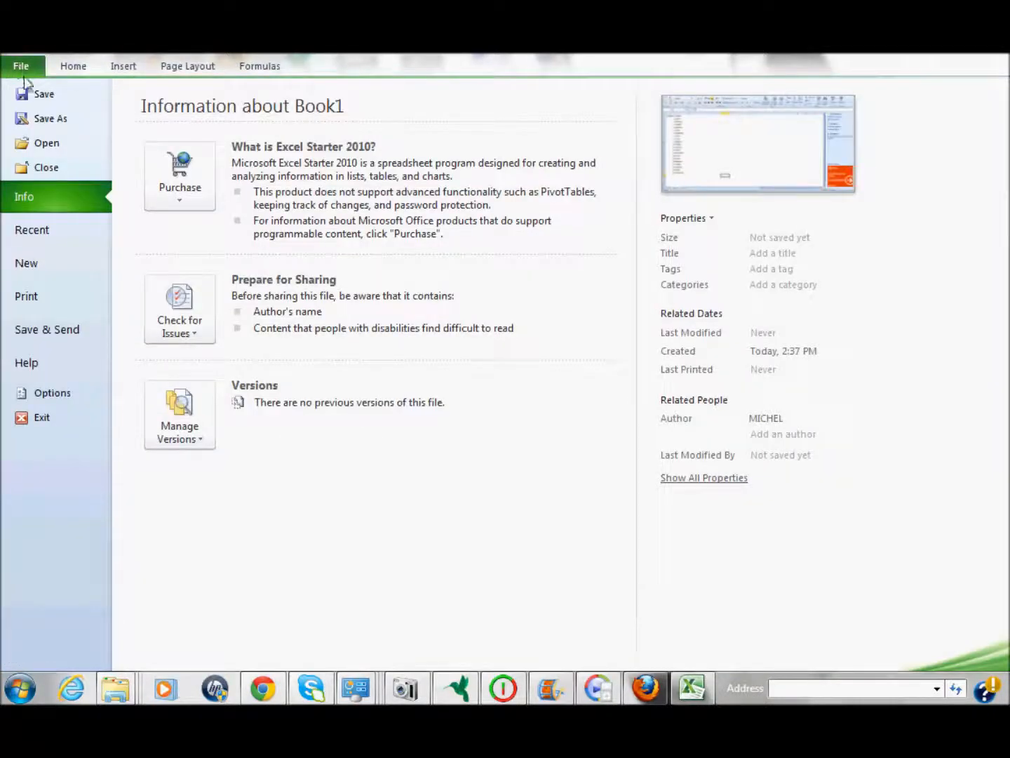
key(Escape)
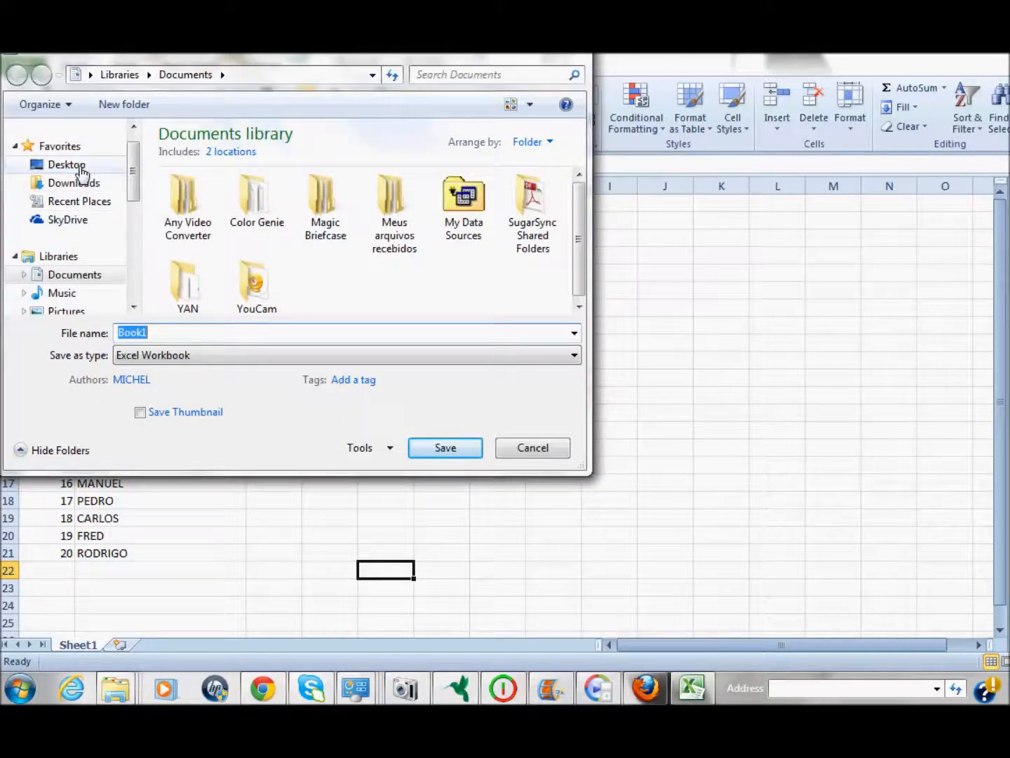
click(81, 169)
double_click(176, 332)
text(D)
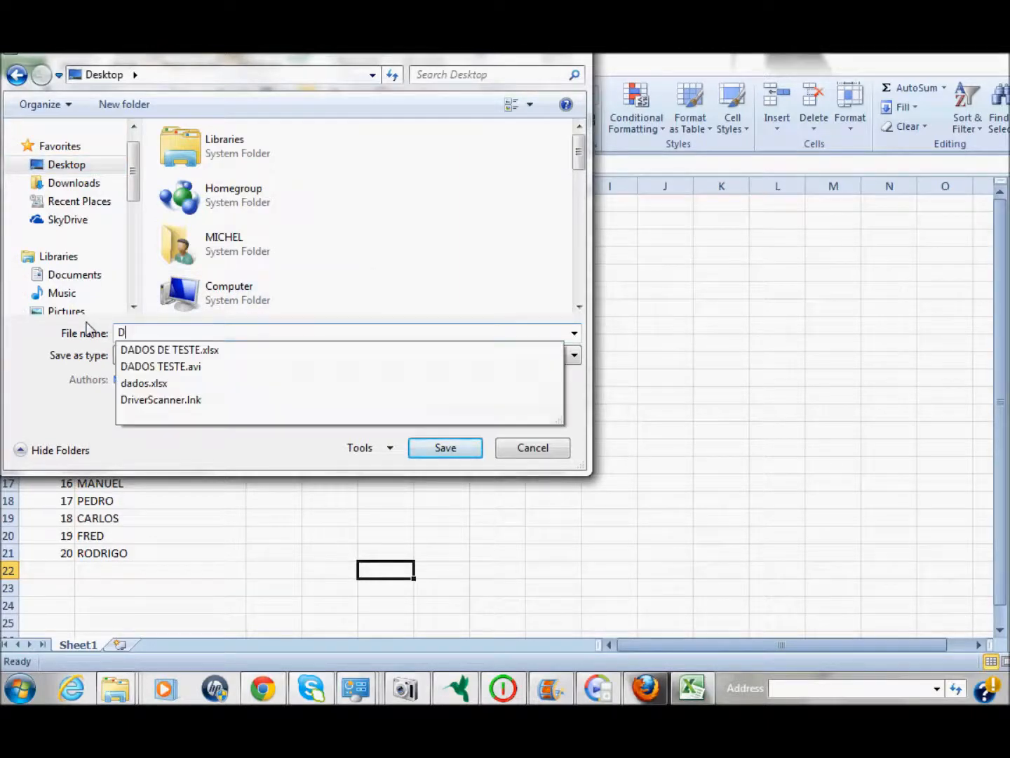
text(ADOS NOME)
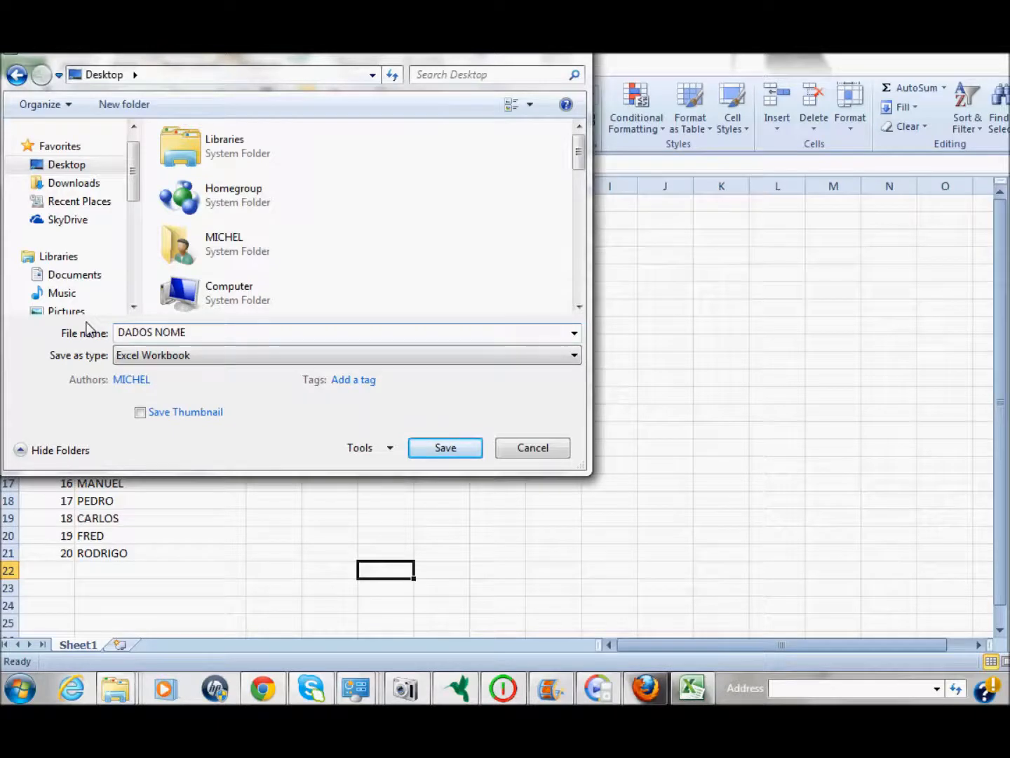
text( E NUMERO)
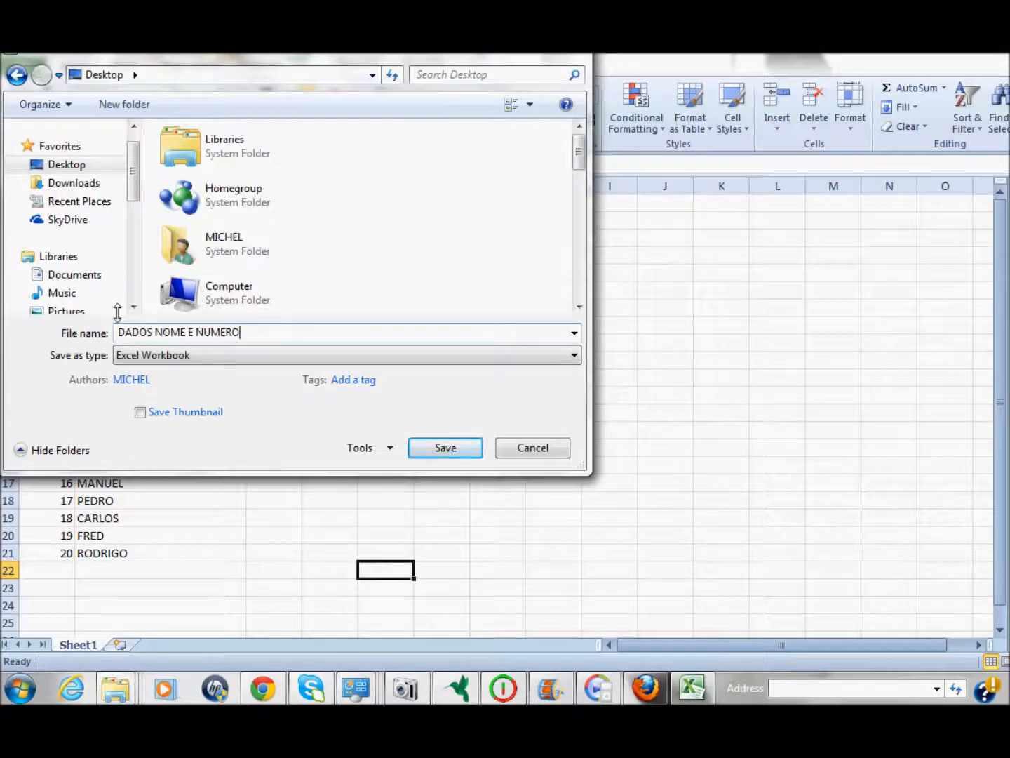
click(462, 453)
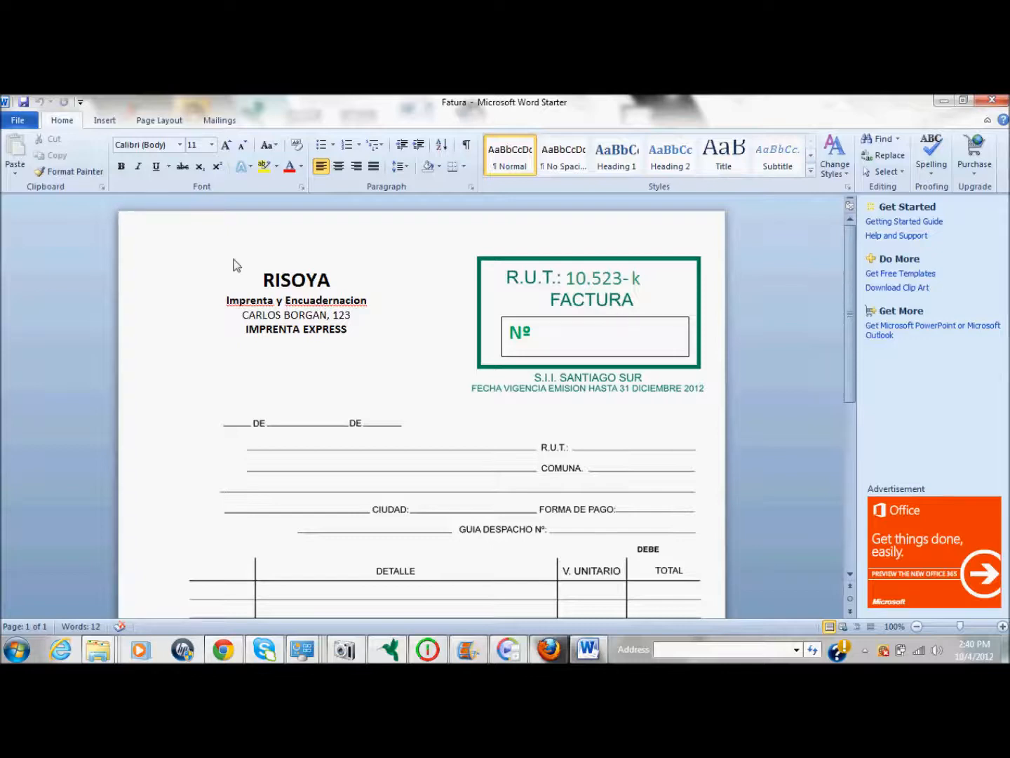
Place the cursor after Nº in the FACTURA box and attach Sheet1$ of the Desktop workbook DADOS NOME E NUMERO as the existing recipient list
click(562, 339)
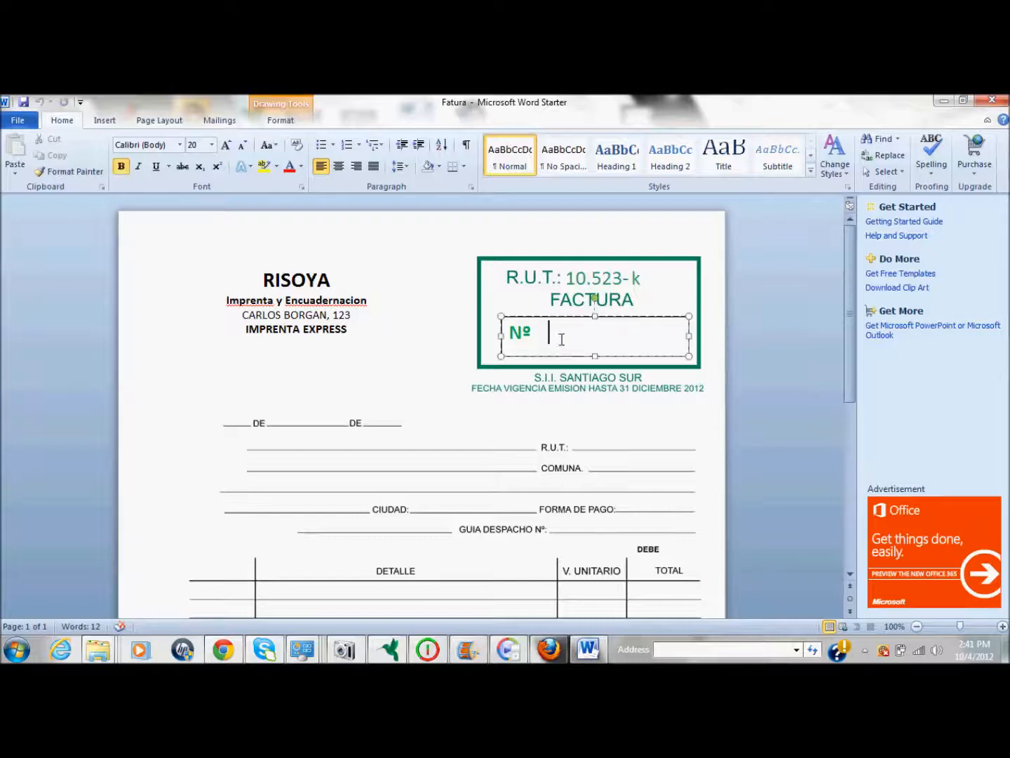
click(334, 280)
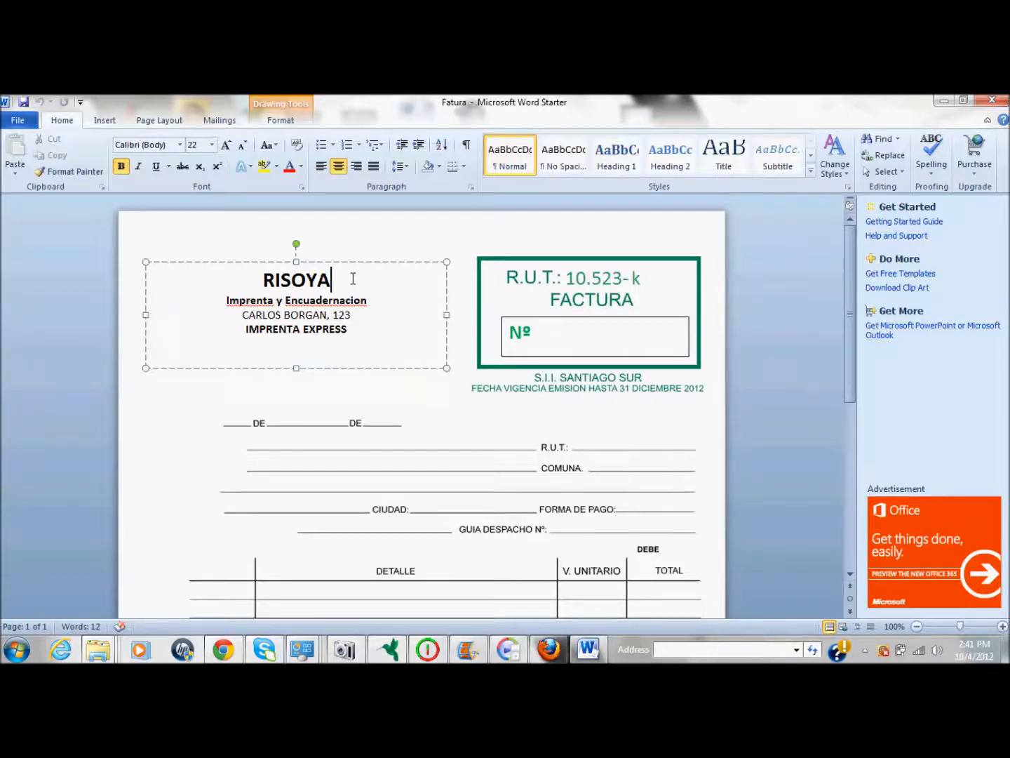
click(545, 334)
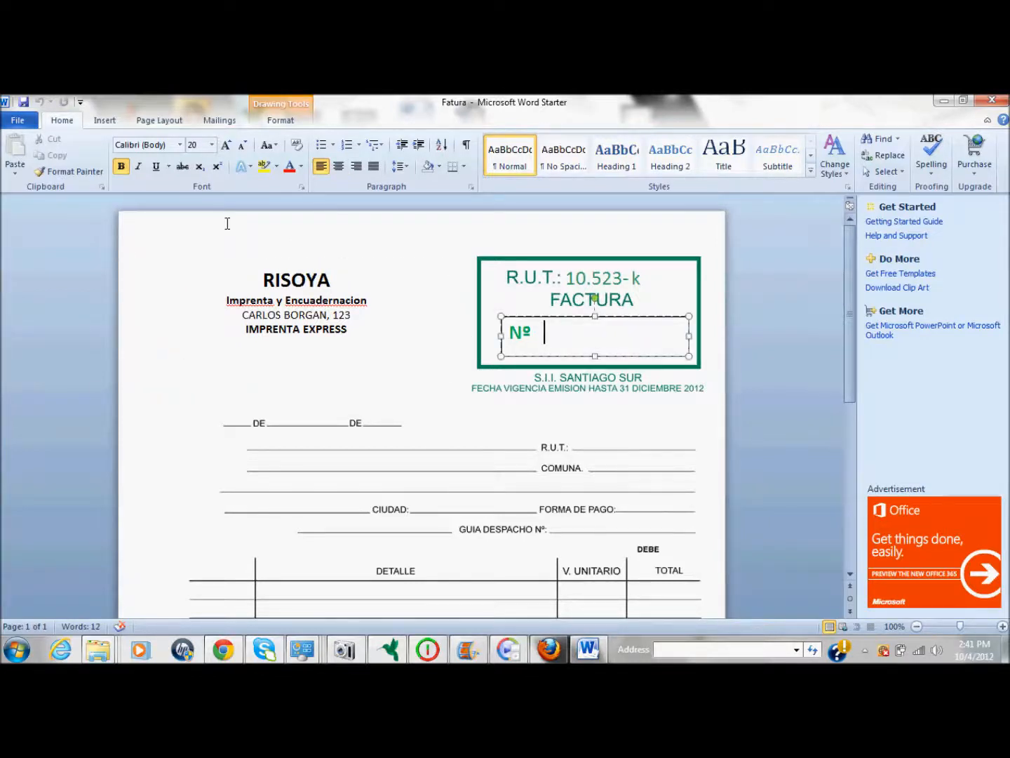
click(219, 122)
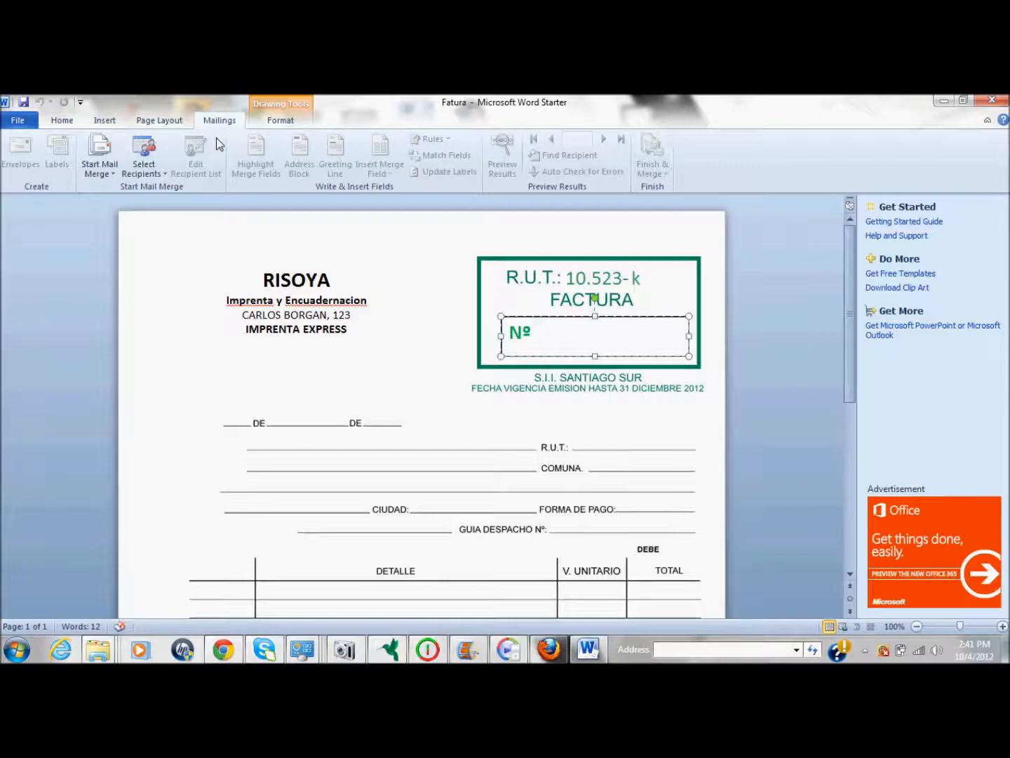
click(148, 161)
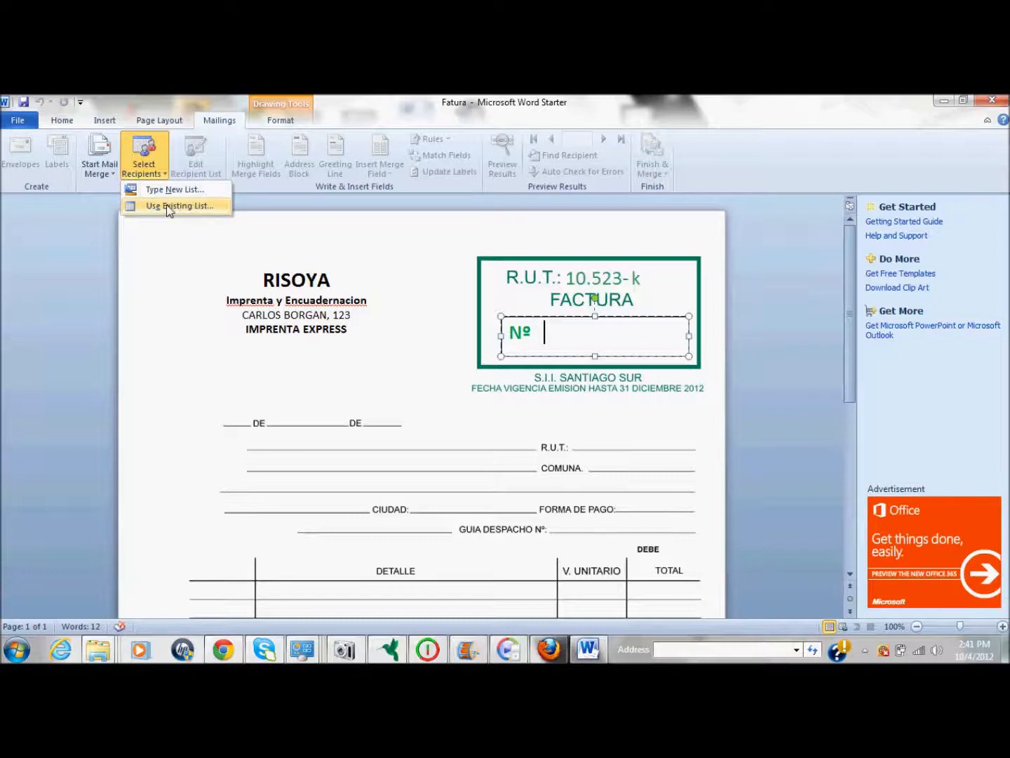
click(84, 233)
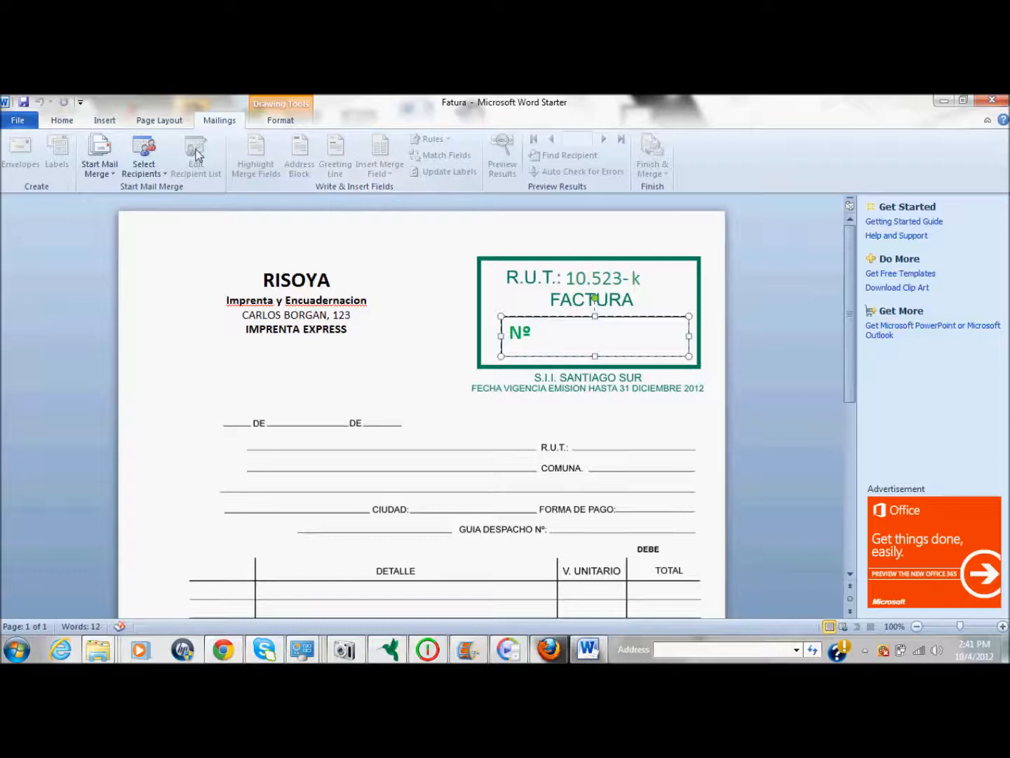
click(143, 156)
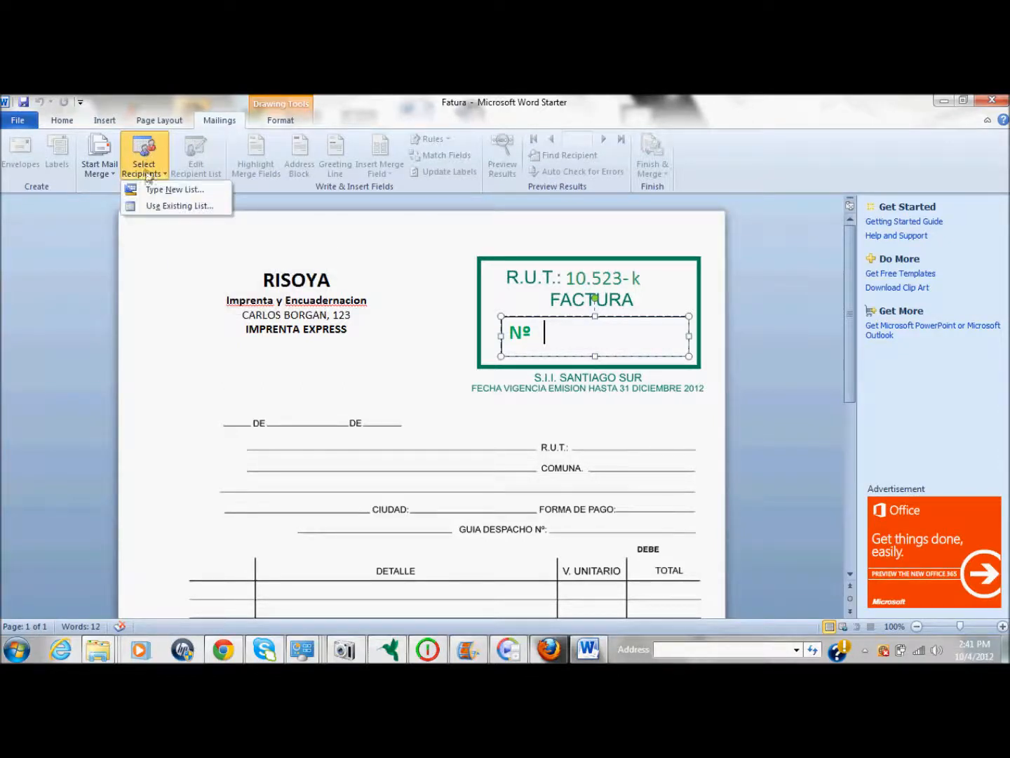
click(157, 210)
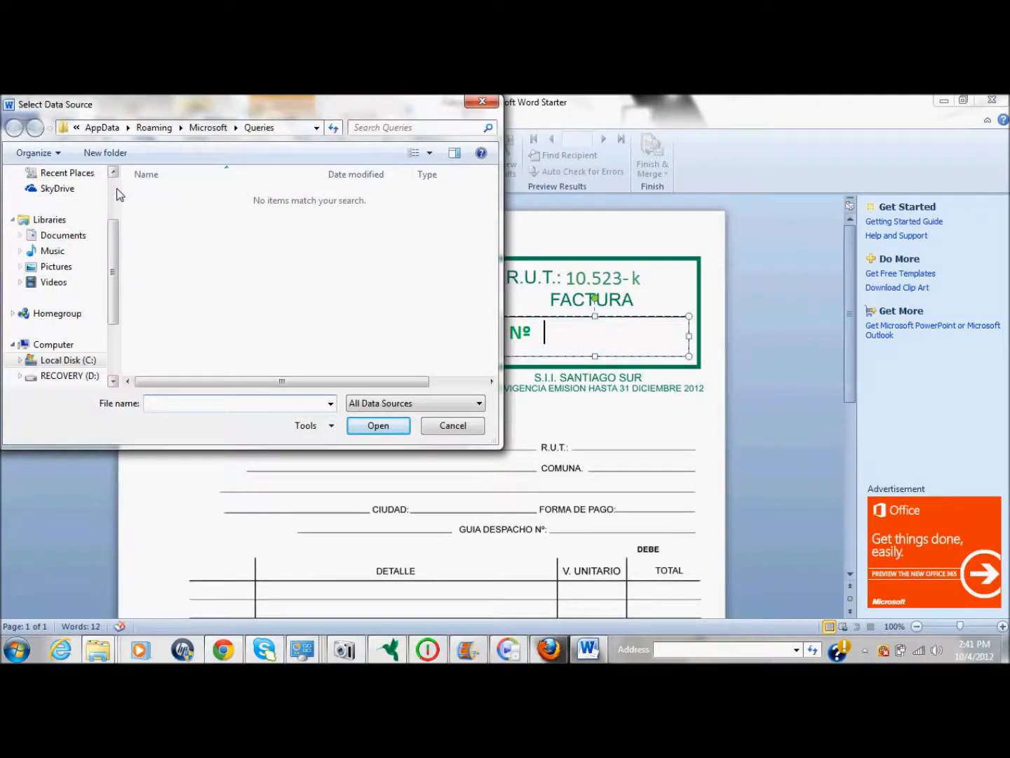
click(57, 226)
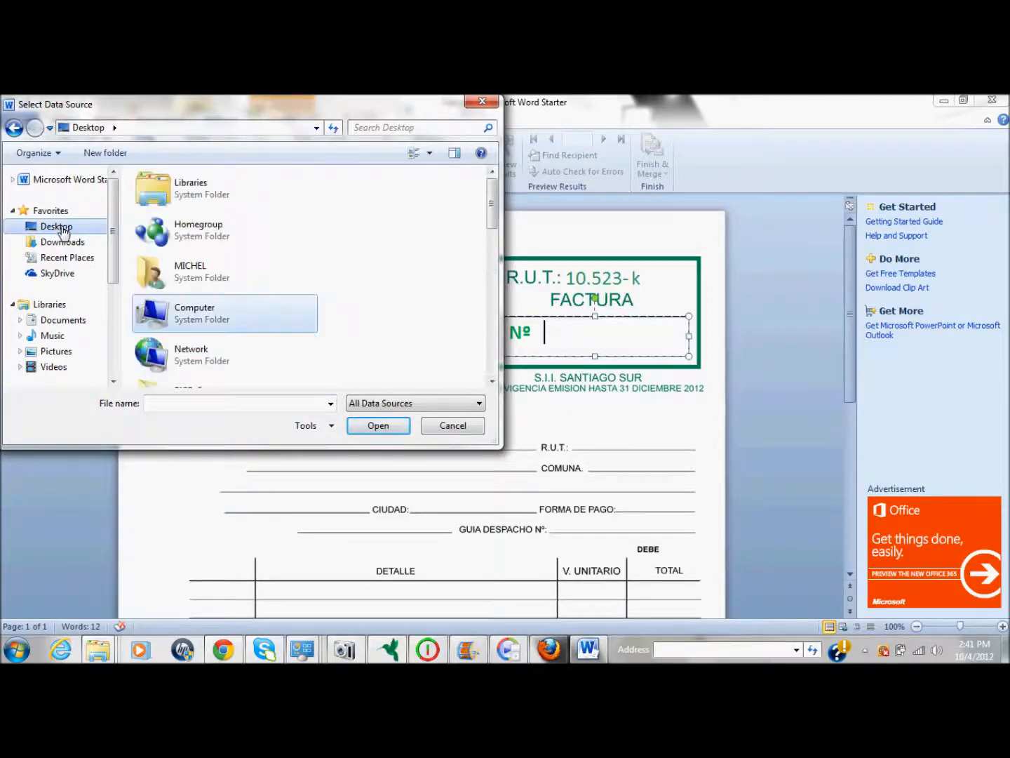
drag(496, 225, 502, 294)
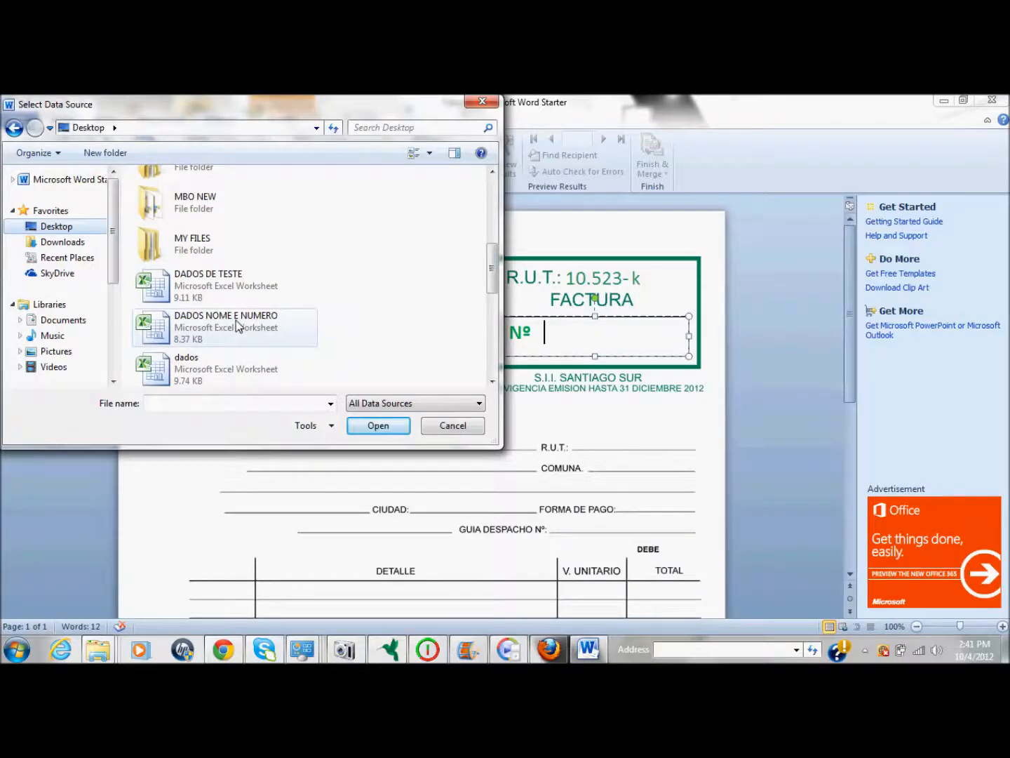
click(201, 322)
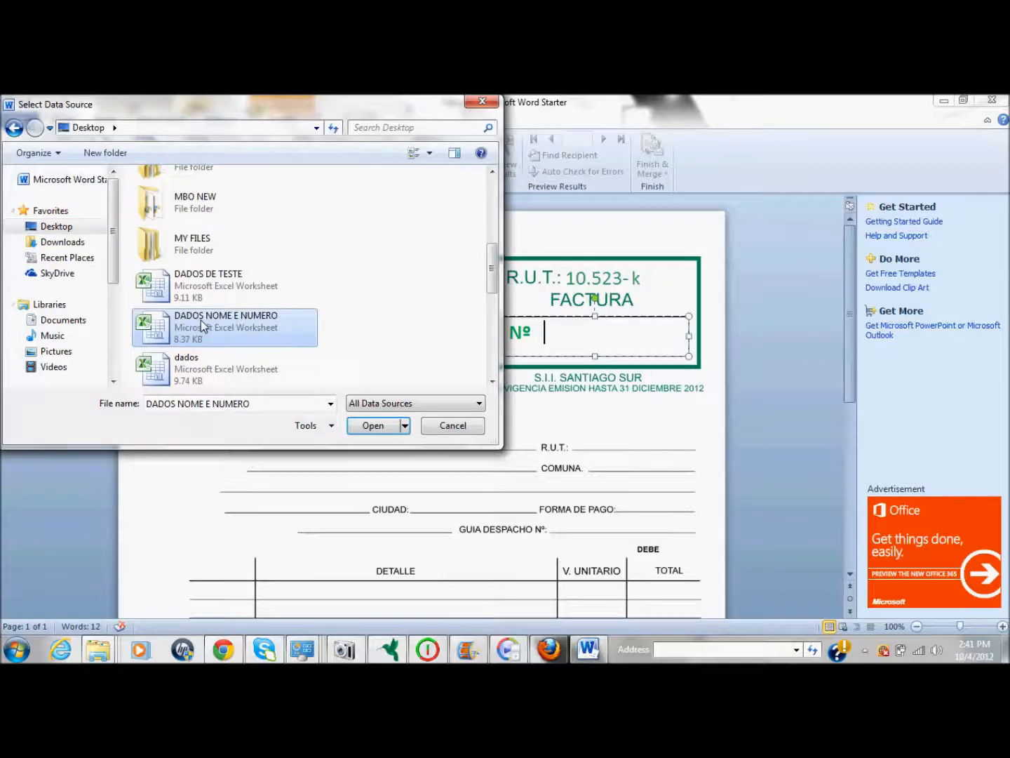
click(374, 424)
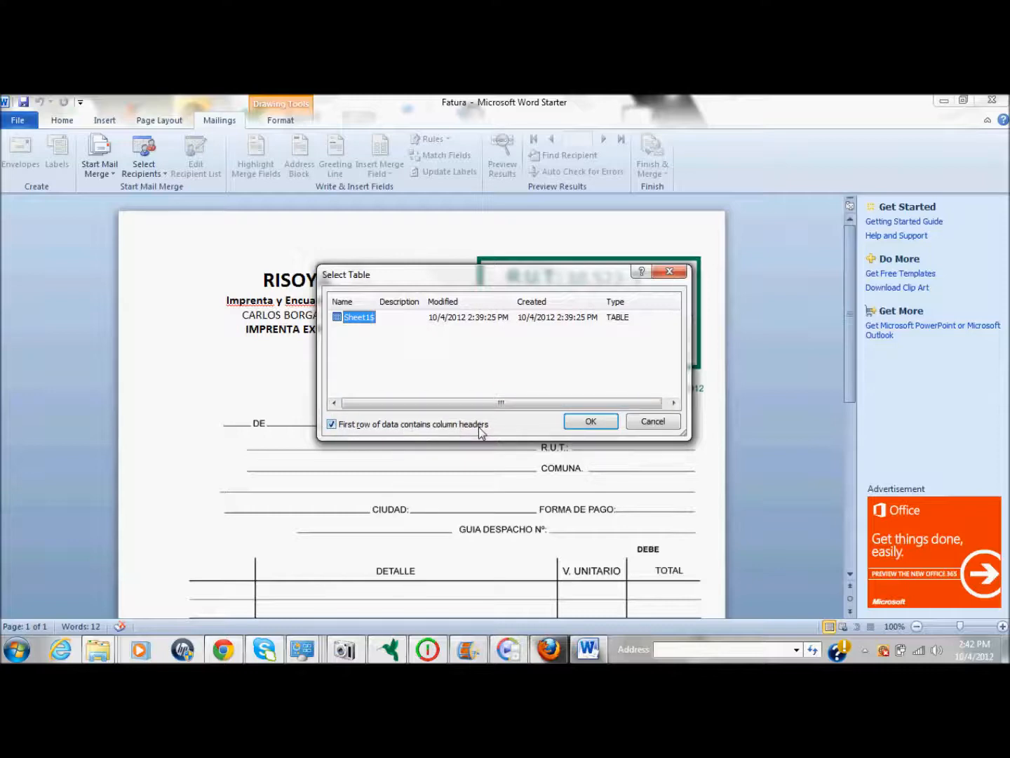
click(606, 422)
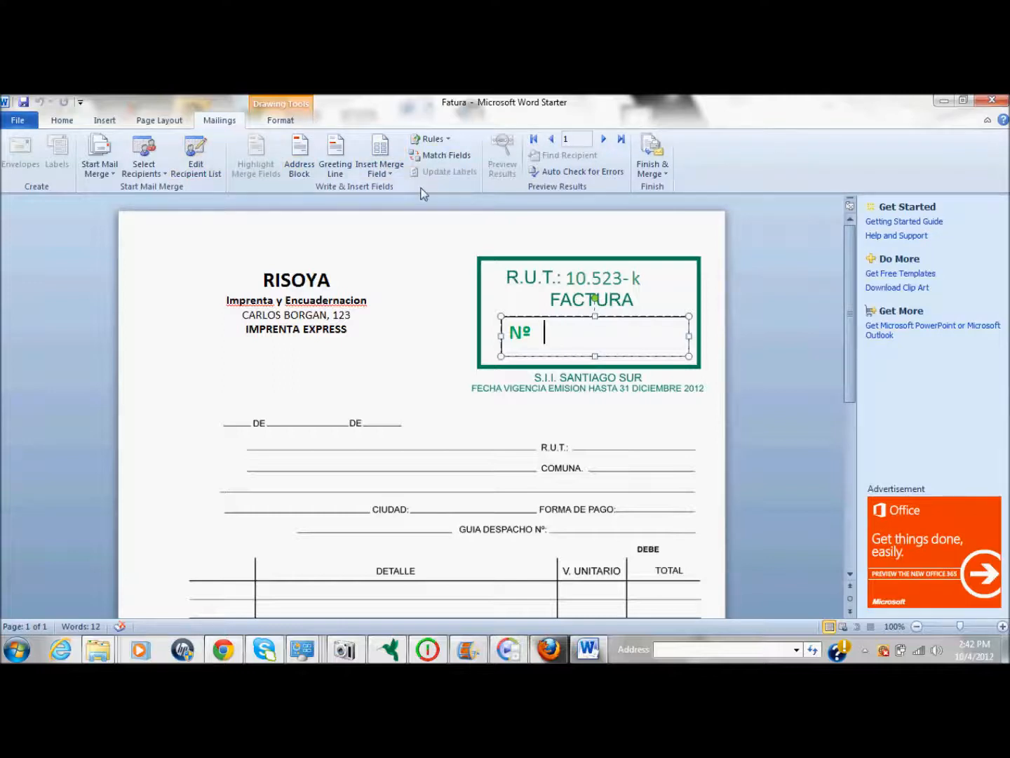
Insert the NUMERO merge field after Nº in the FACTURA box
click(379, 151)
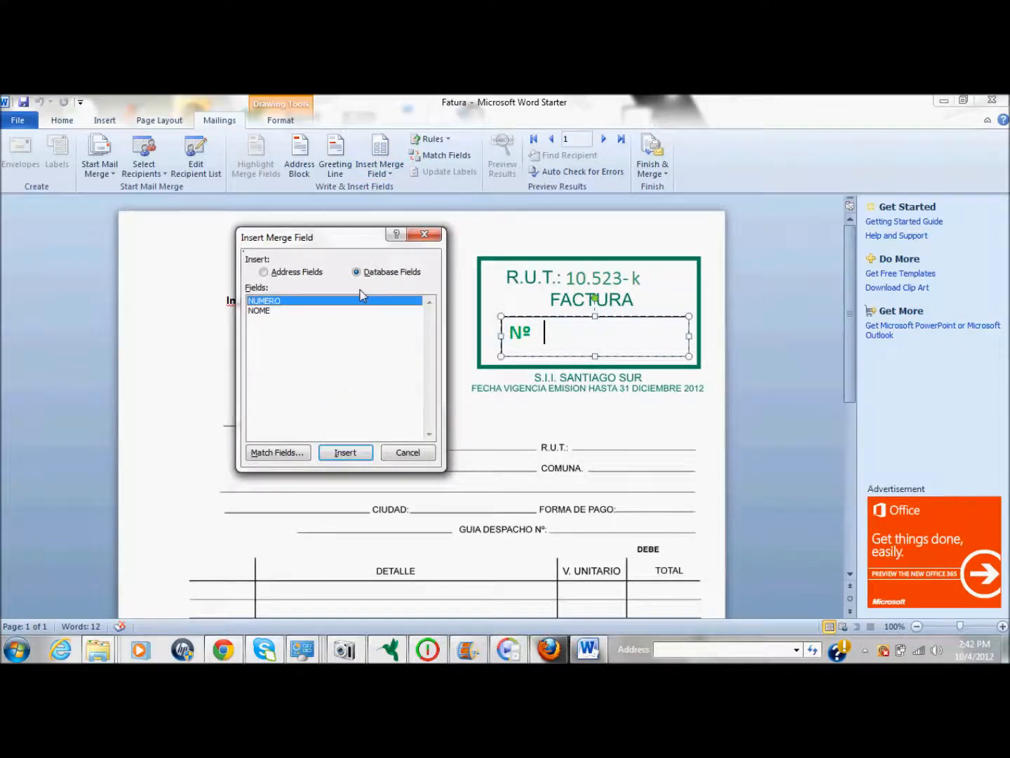
click(270, 312)
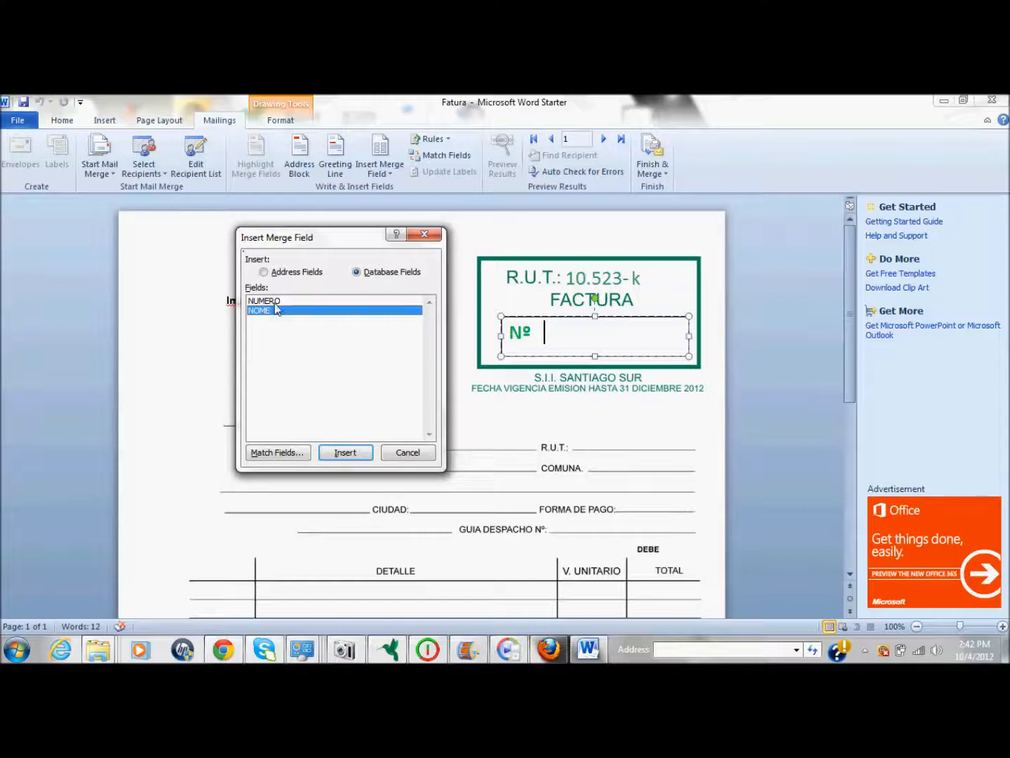
click(279, 299)
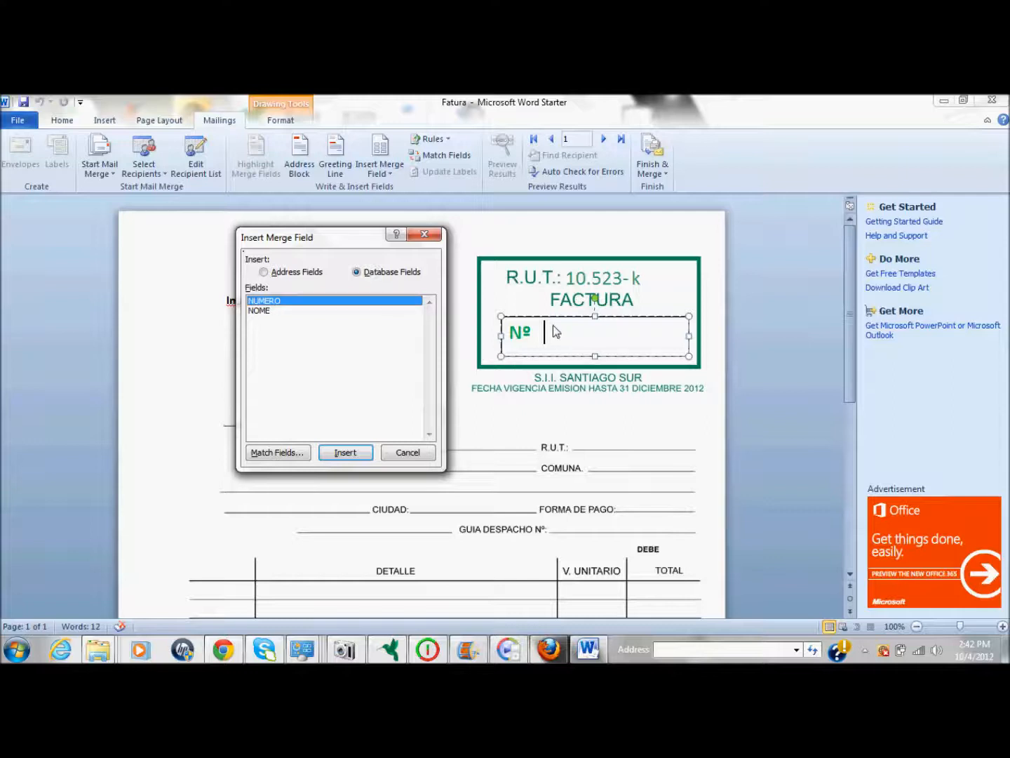
click(363, 455)
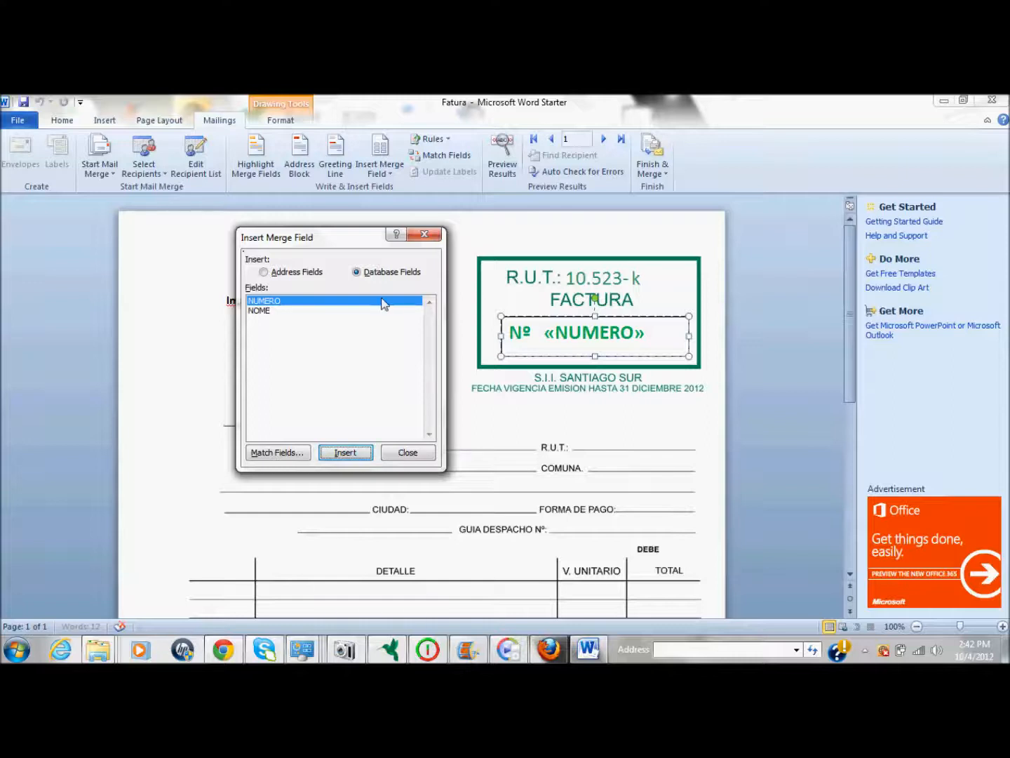
drag(364, 243, 659, 243)
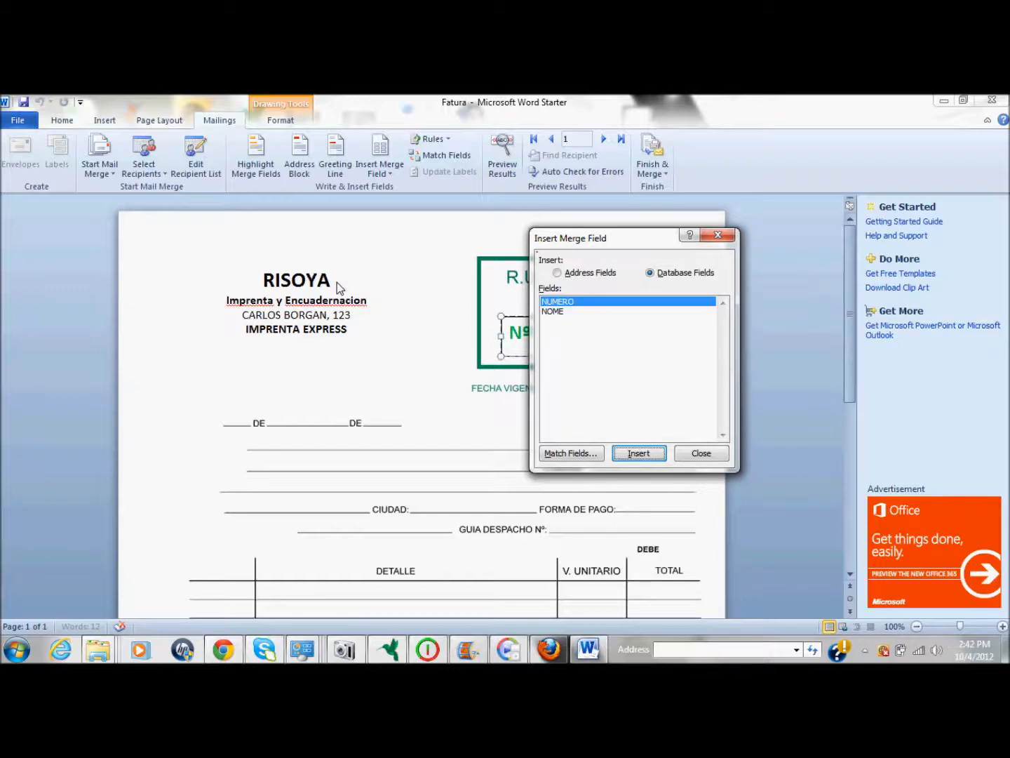
click(705, 455)
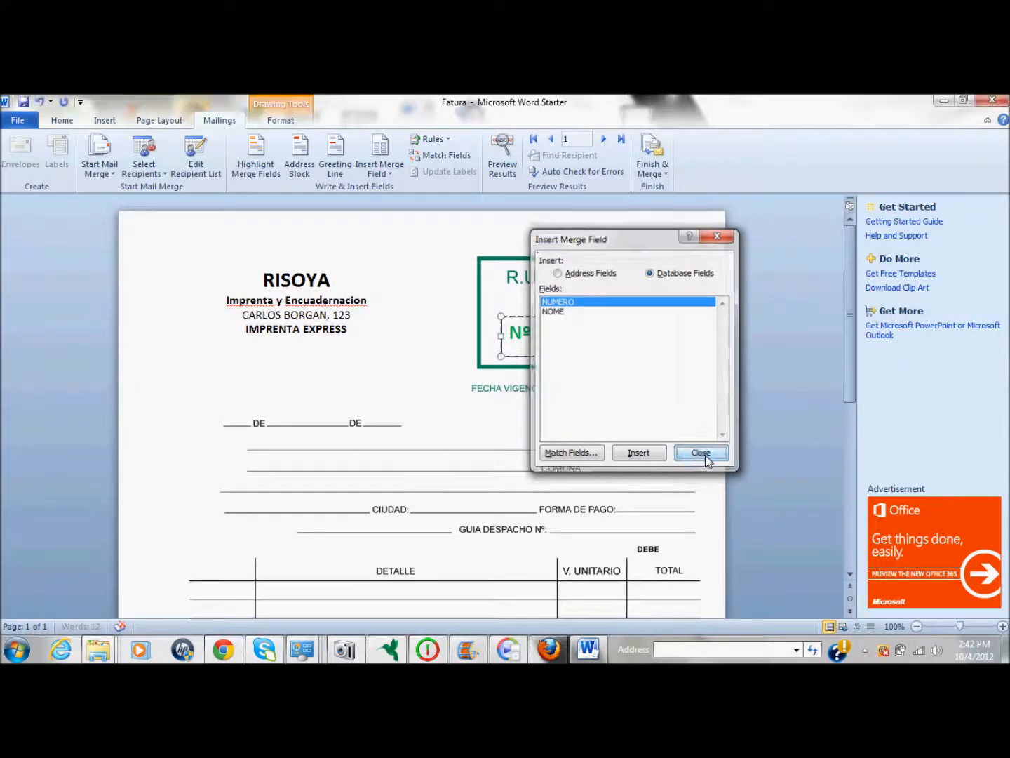
Add a spaced hyphen after the RISOYA heading and insert the NOME merge field behind it
click(336, 282)
text(-)
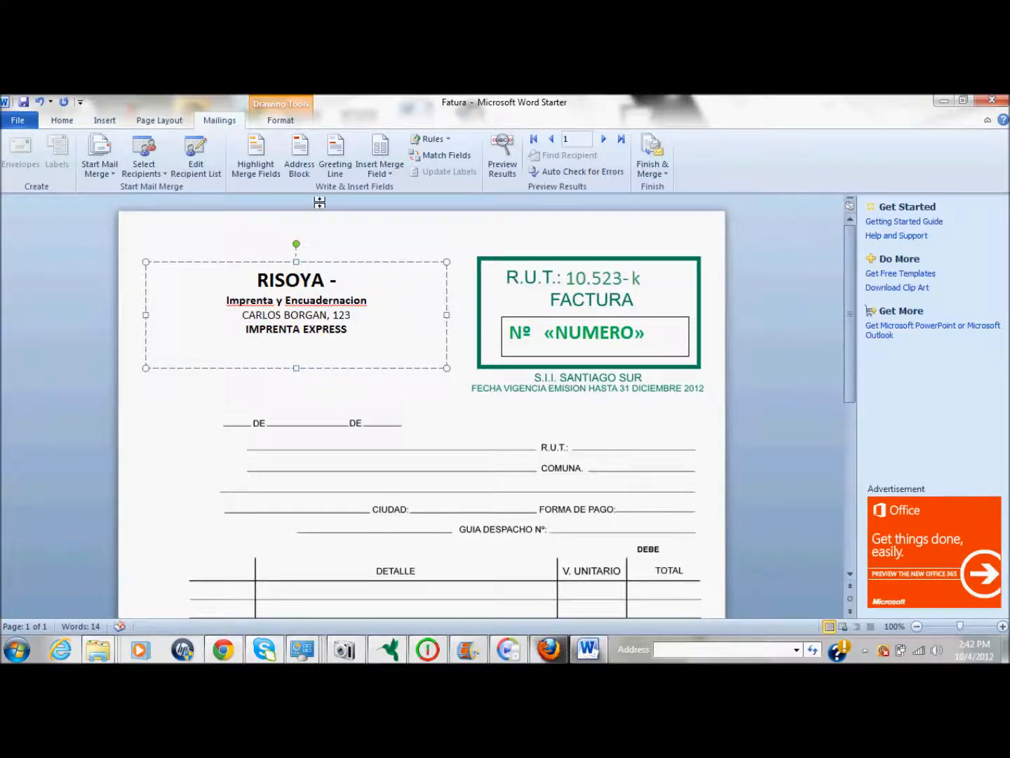
click(381, 159)
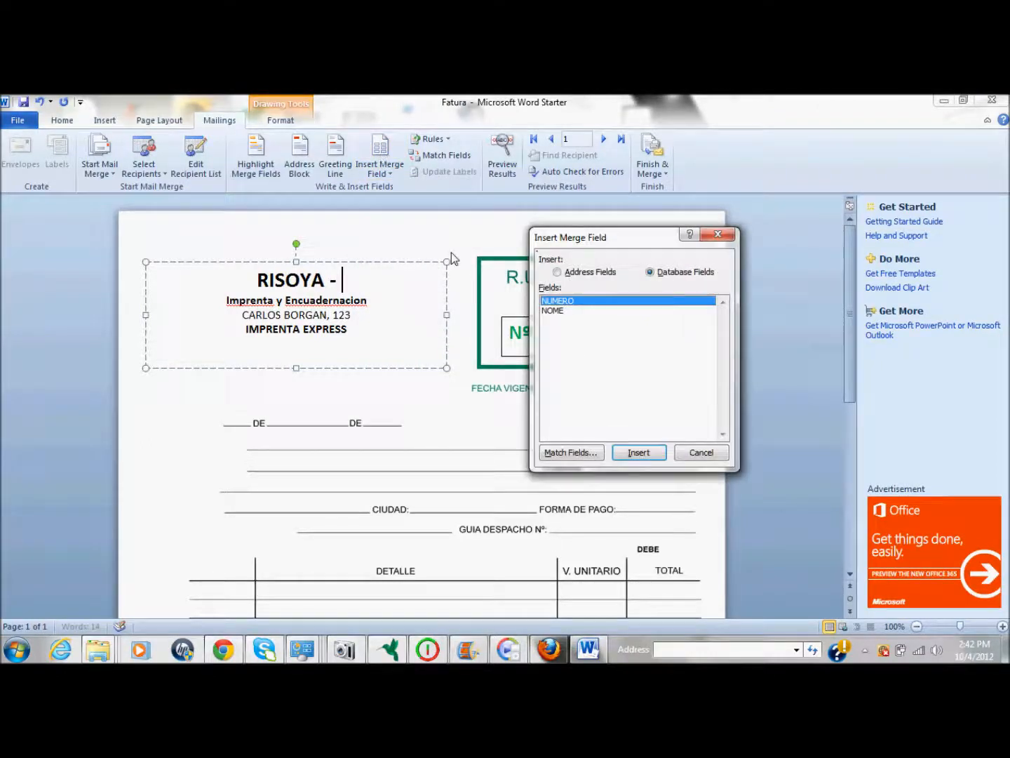
click(552, 311)
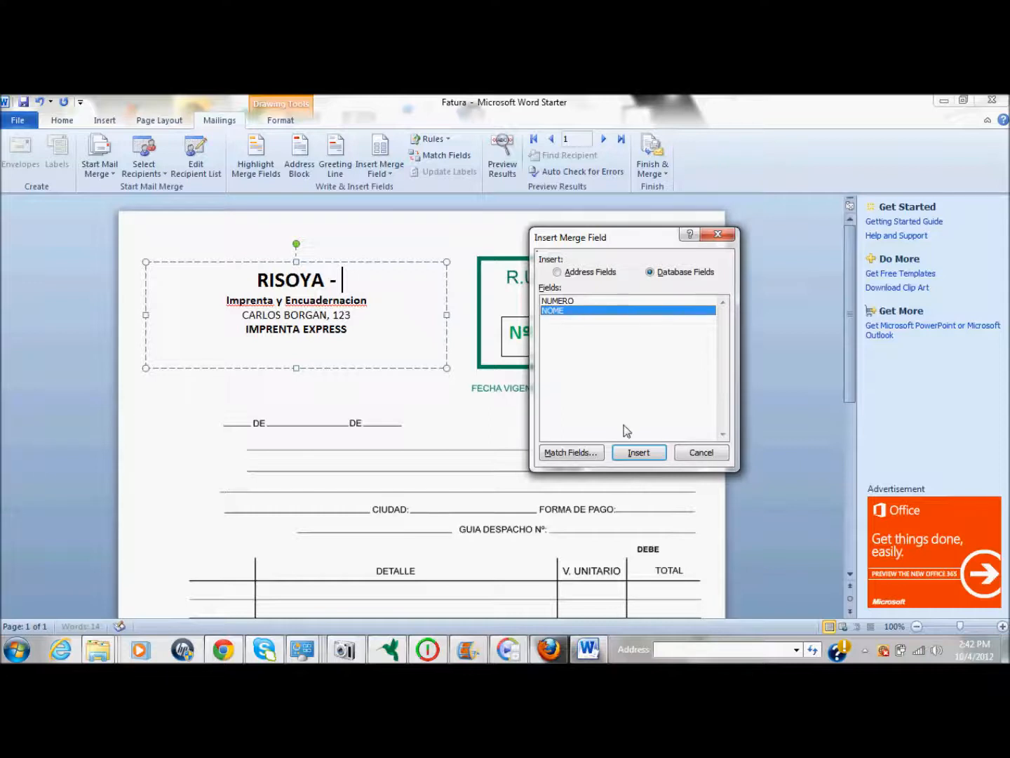
click(639, 452)
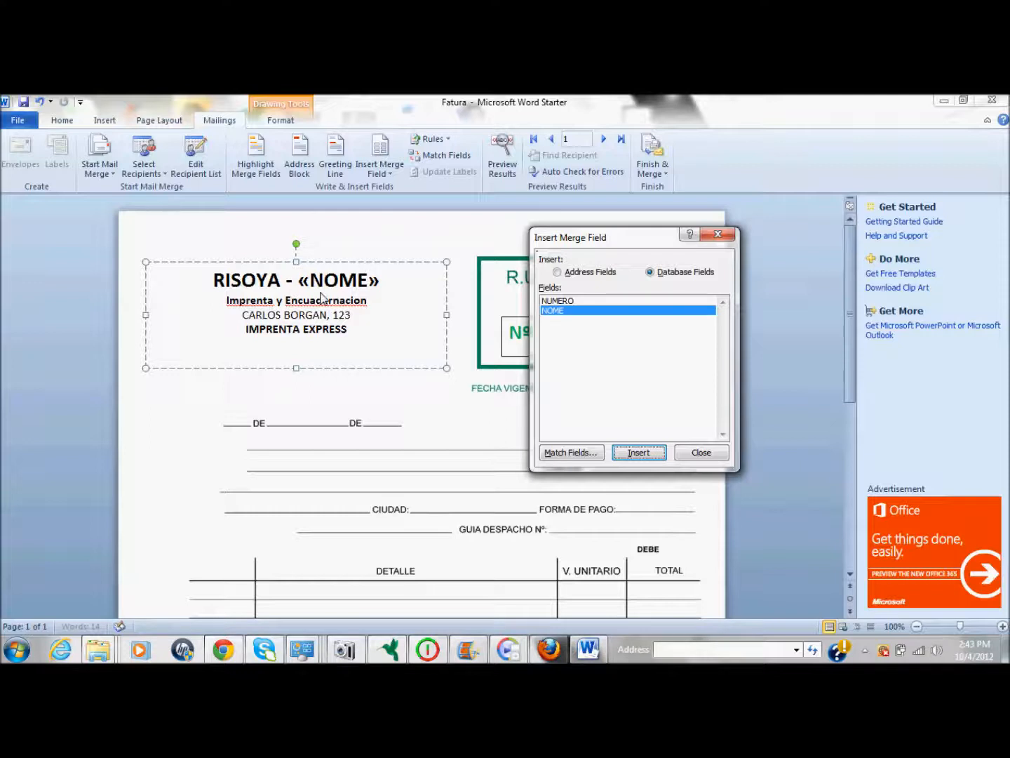
click(701, 453)
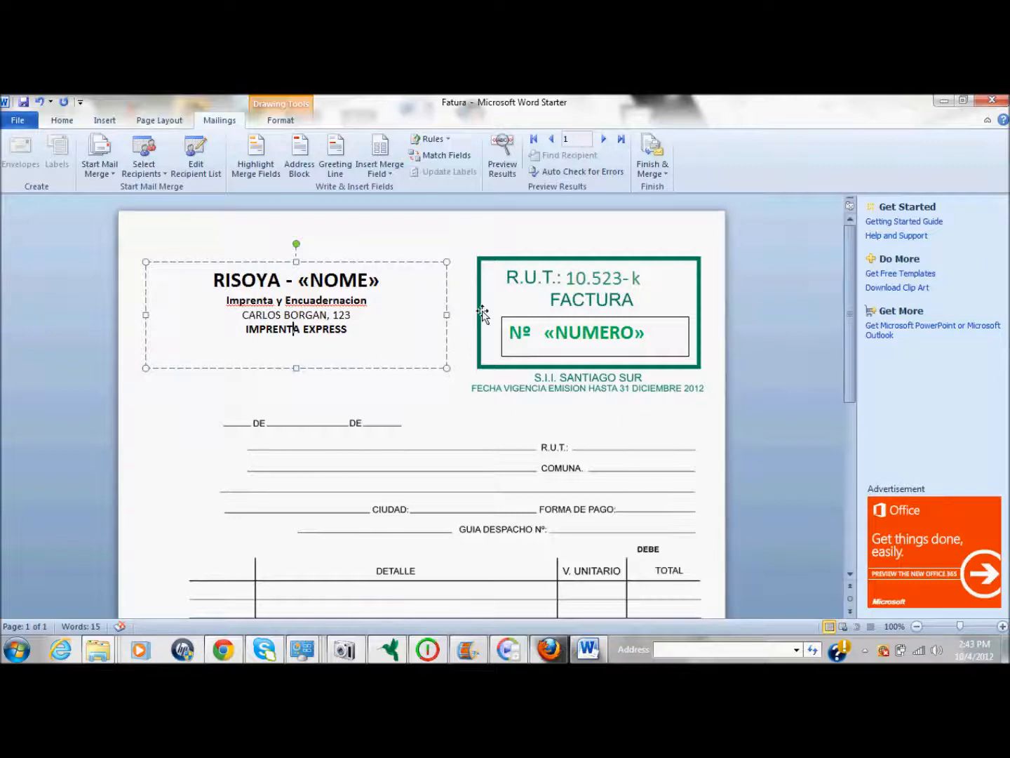
Preview the merged invoices record by record up to record 11, checking name and number, and switch the preview off
click(507, 162)
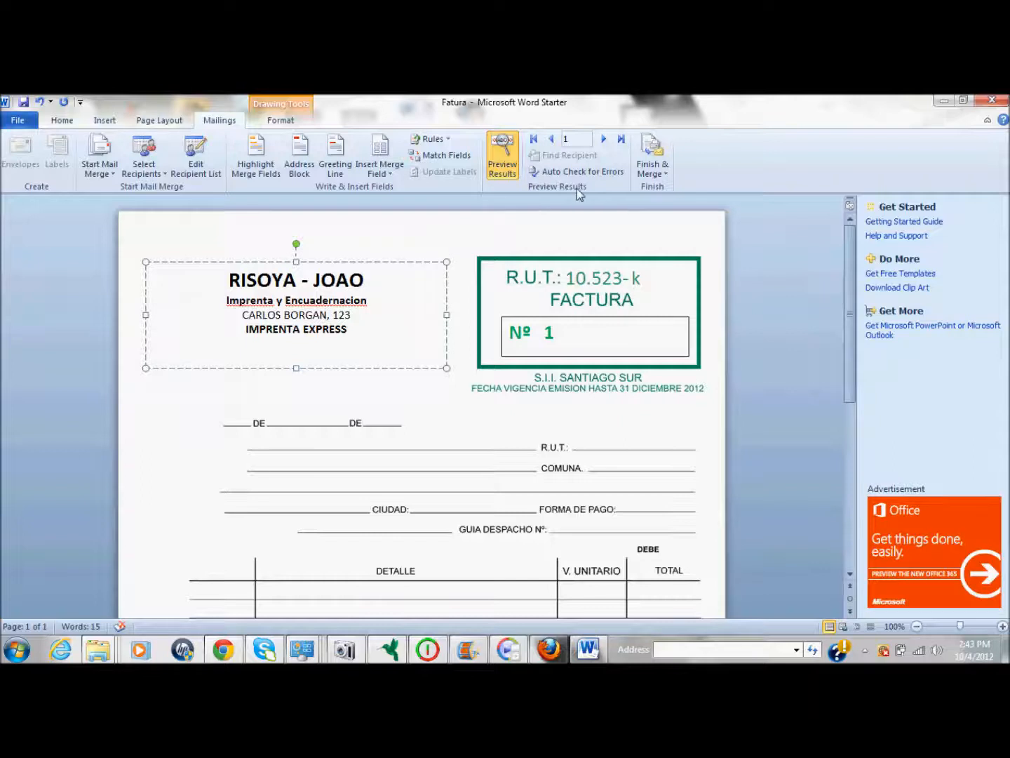
click(603, 140)
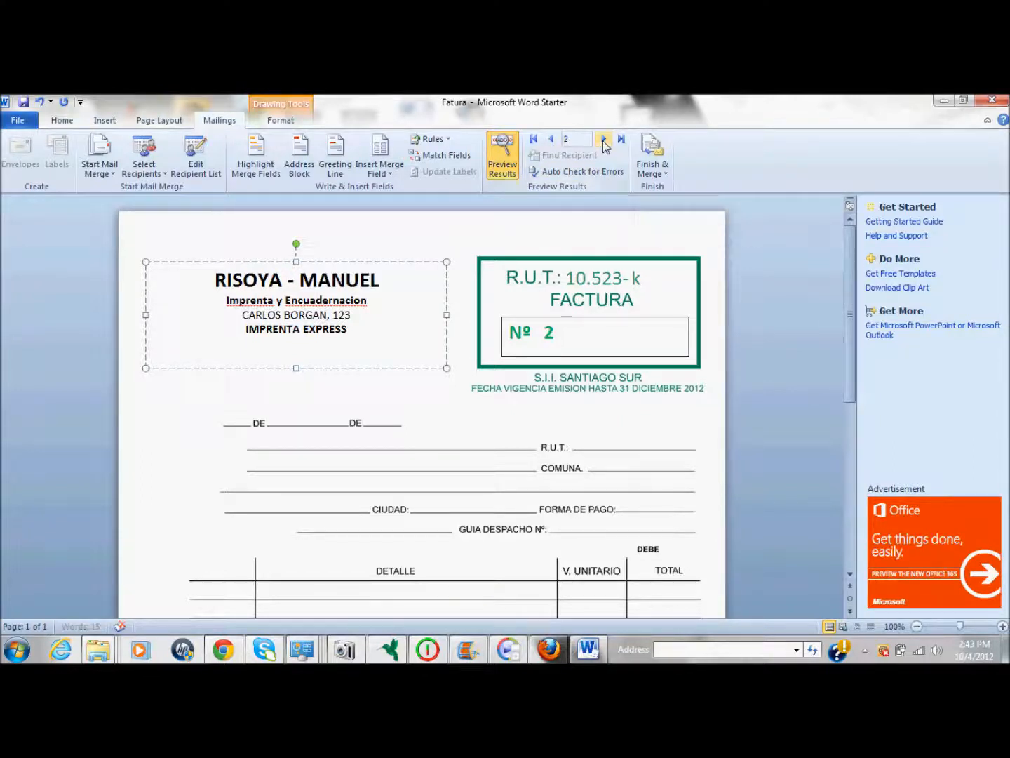
click(603, 140)
click(605, 141)
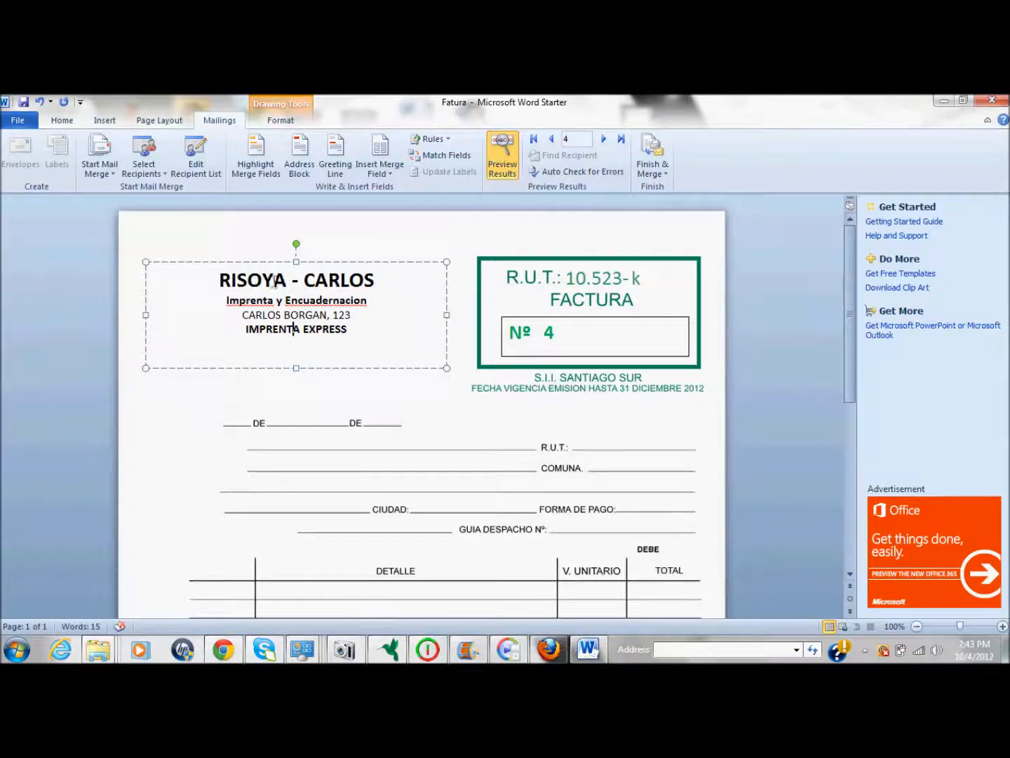
click(602, 139)
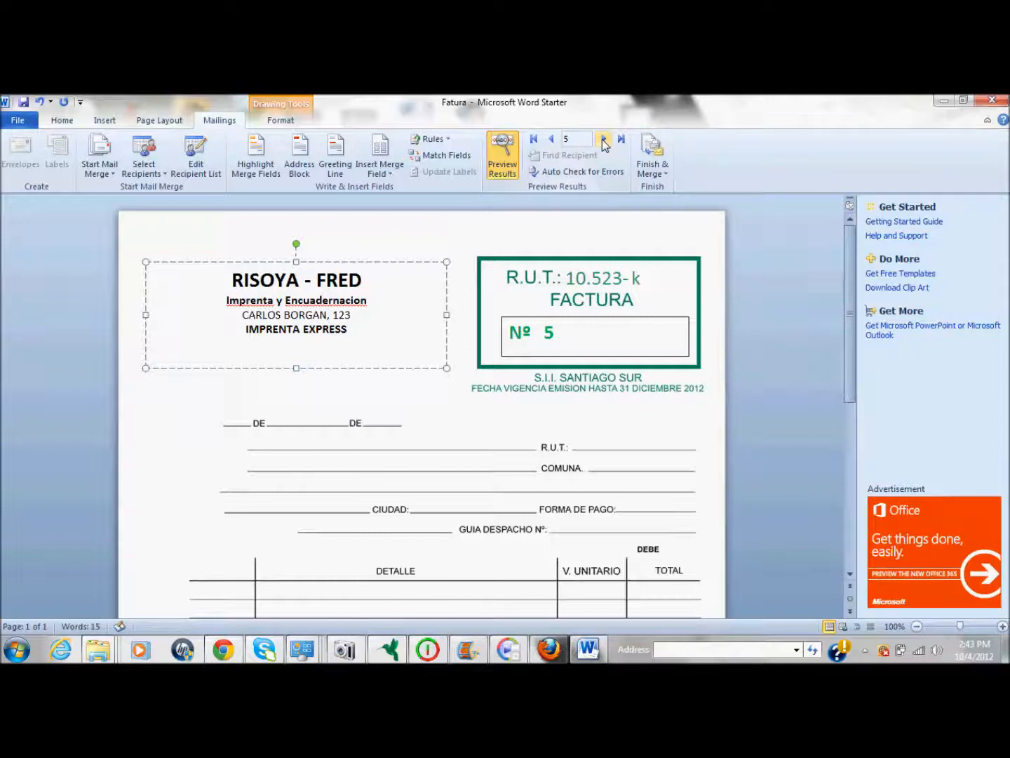
click(604, 140)
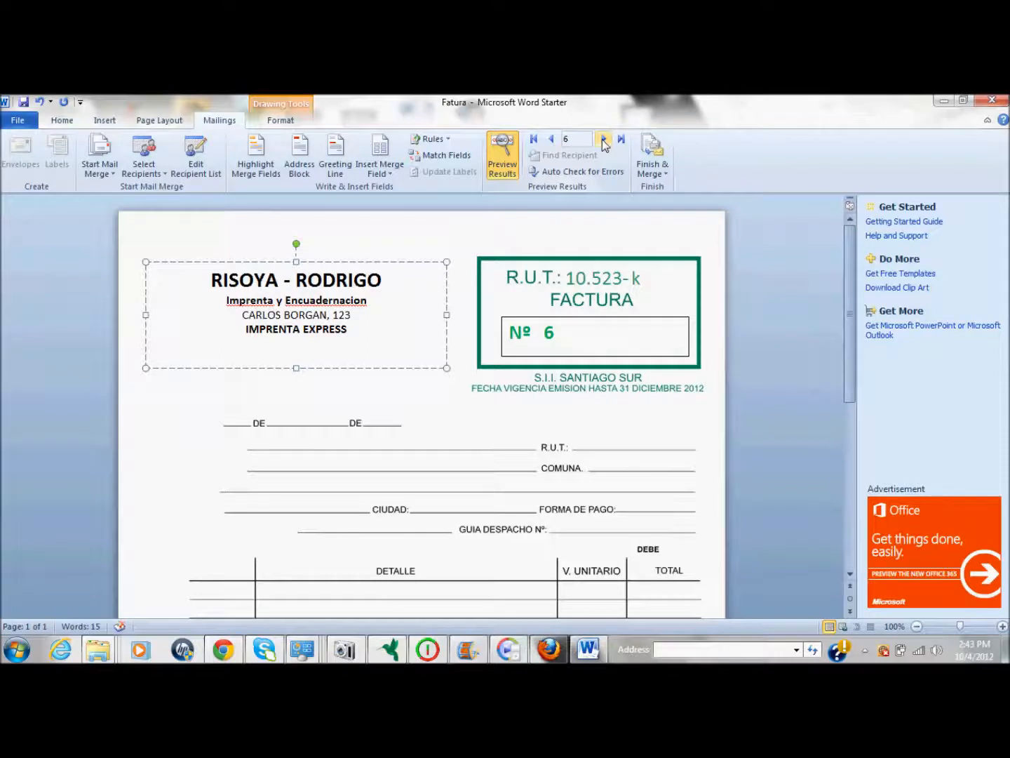
click(603, 139)
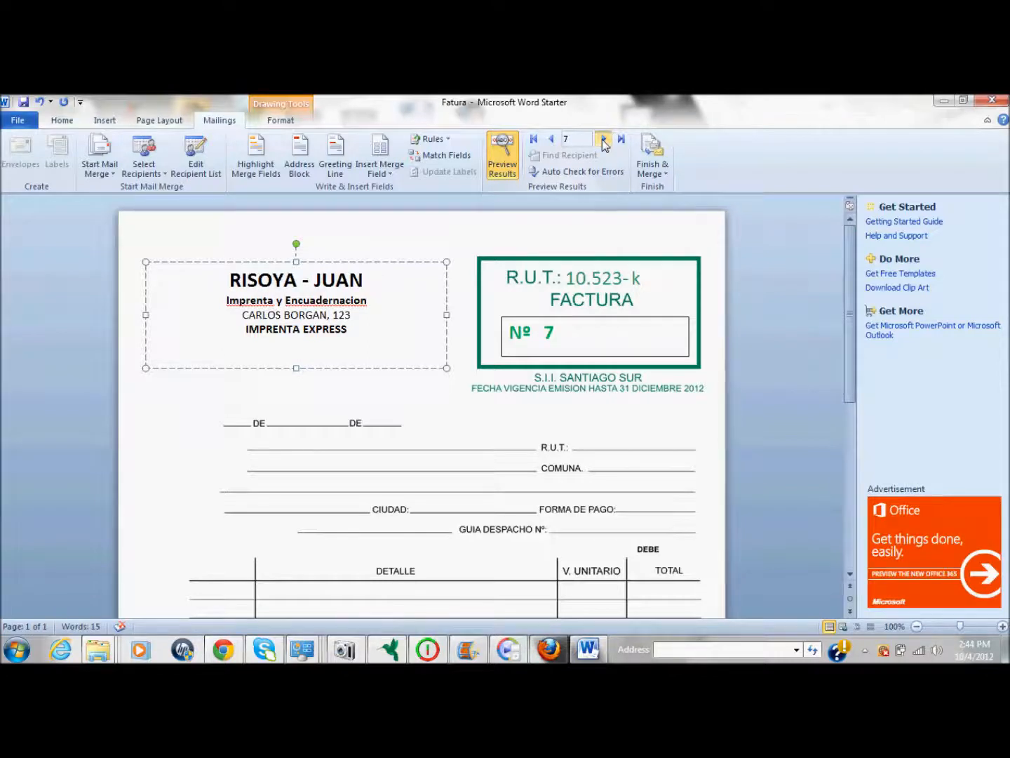
click(604, 139)
click(602, 140)
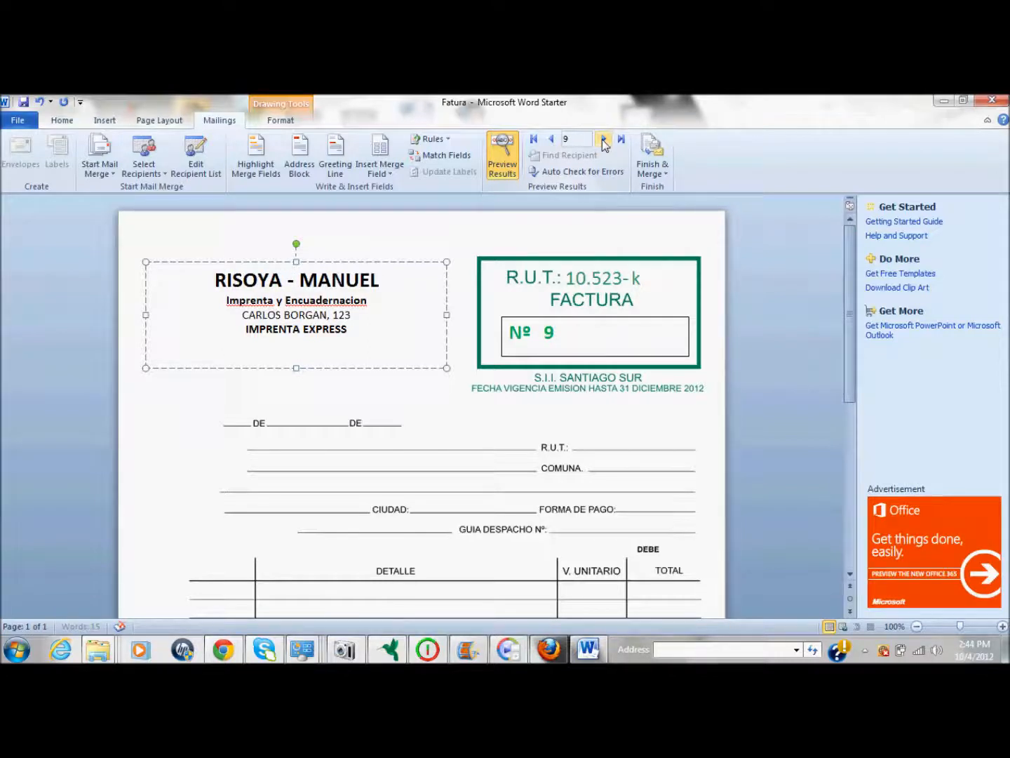
click(604, 139)
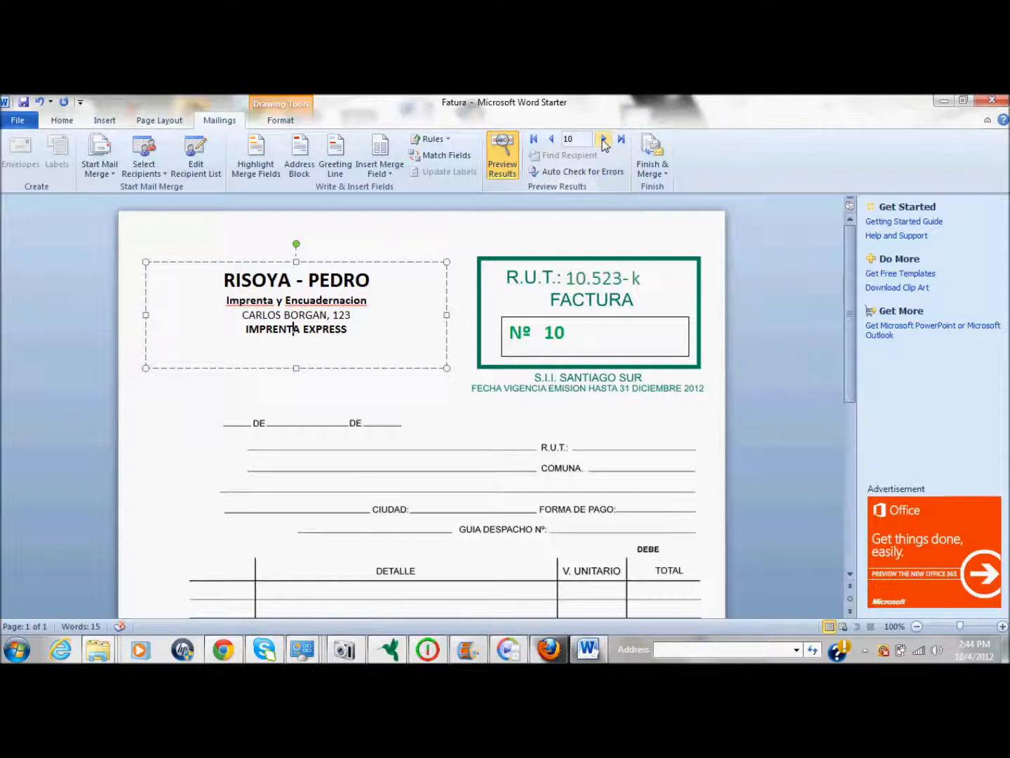
click(603, 139)
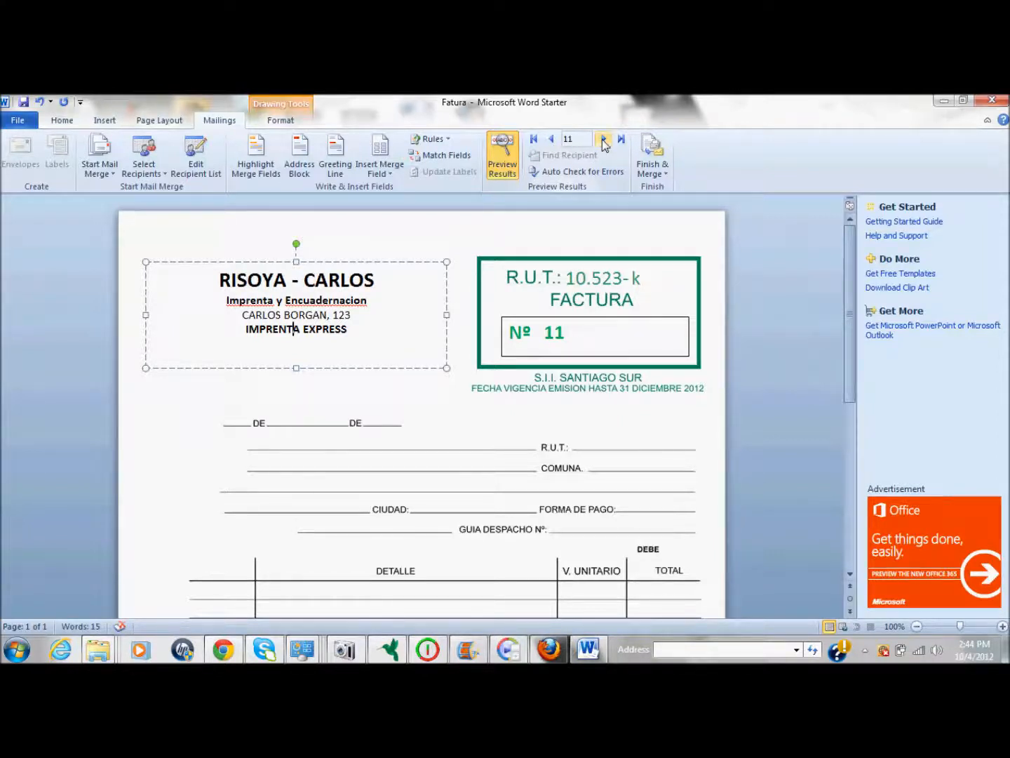
click(506, 158)
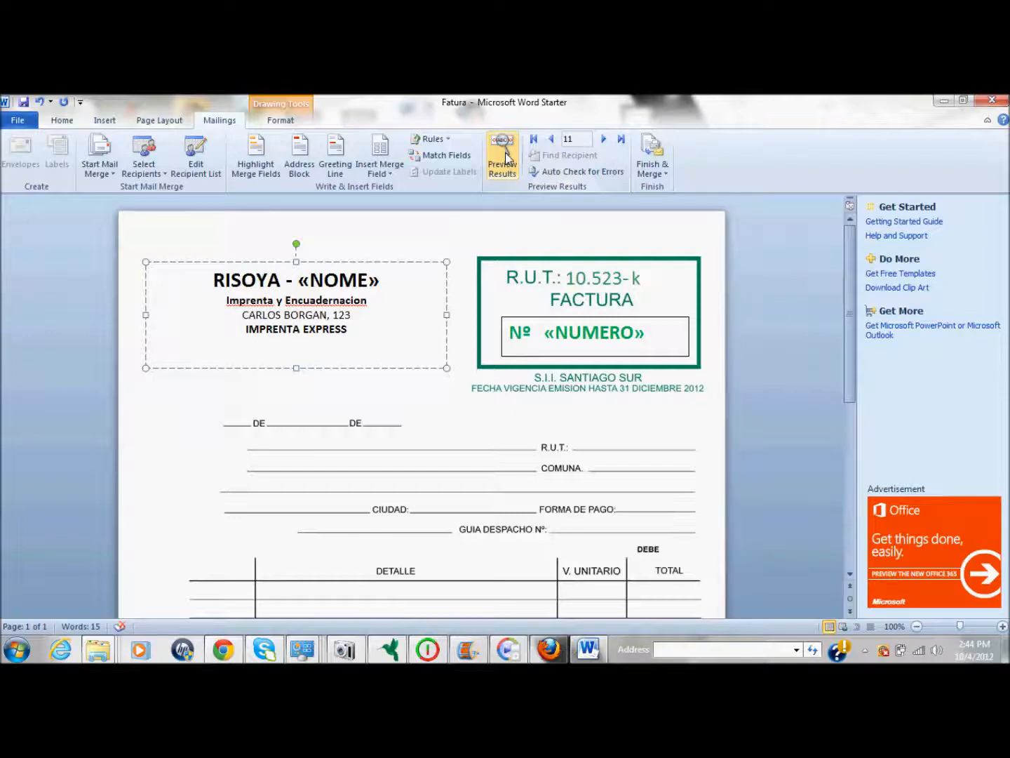
Save a copy of the merged invoice on the Desktop as a Word document named Fatura NUM E NOME
click(18, 121)
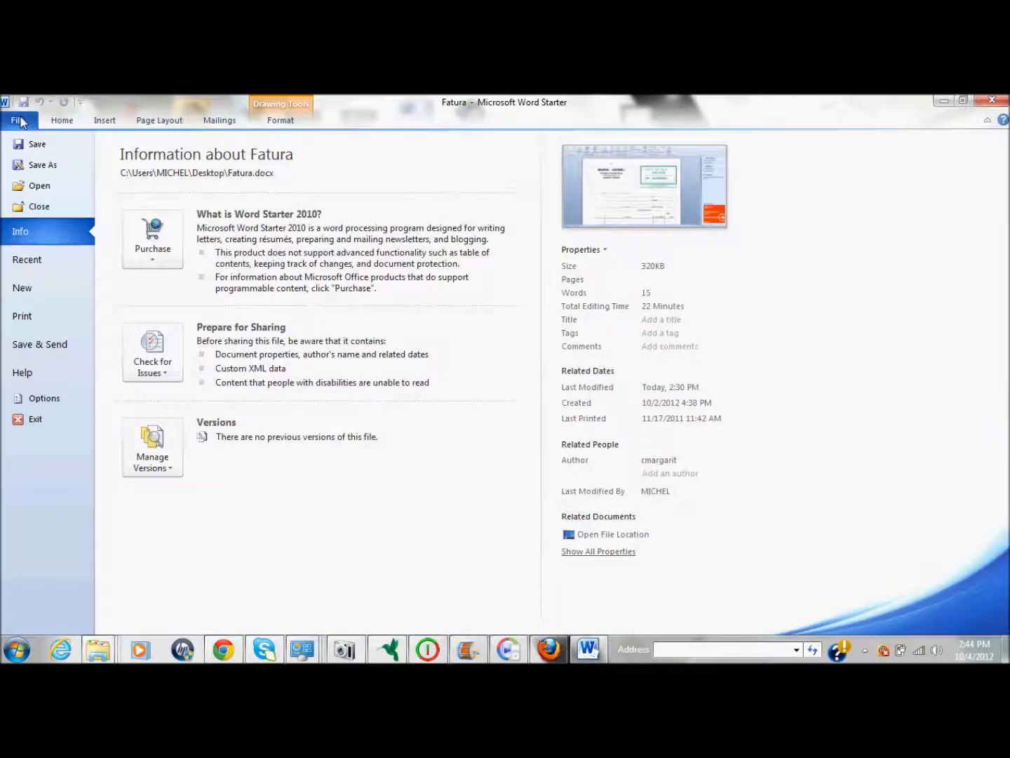
click(39, 165)
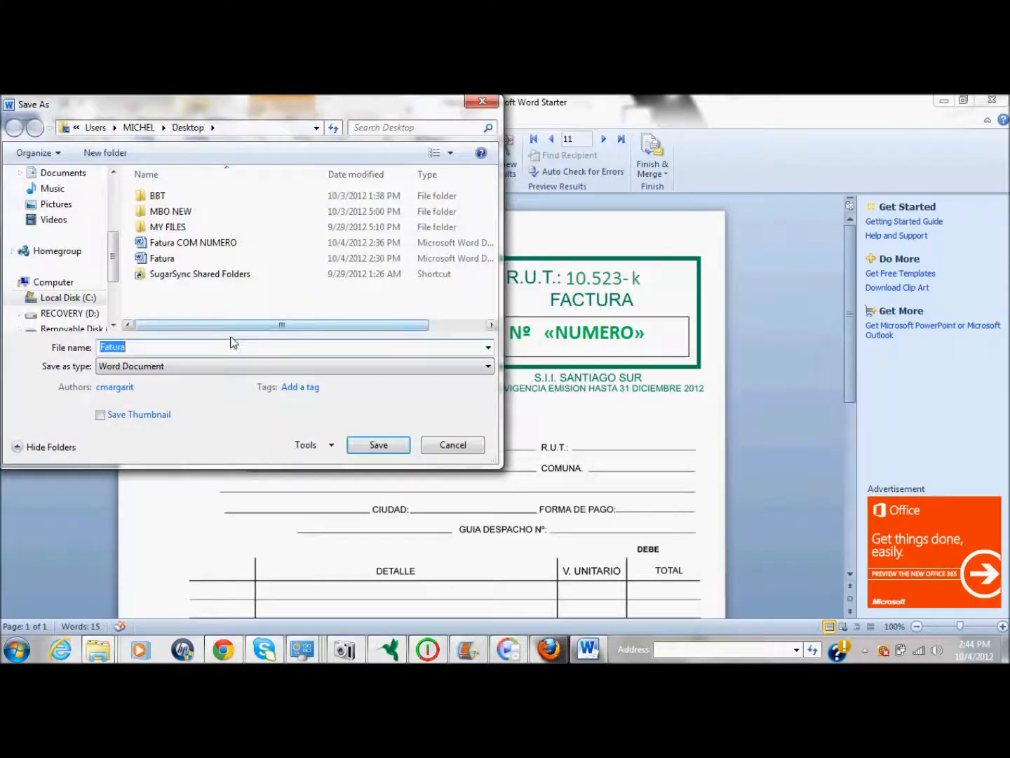
click(213, 346)
text(NUM E NOME)
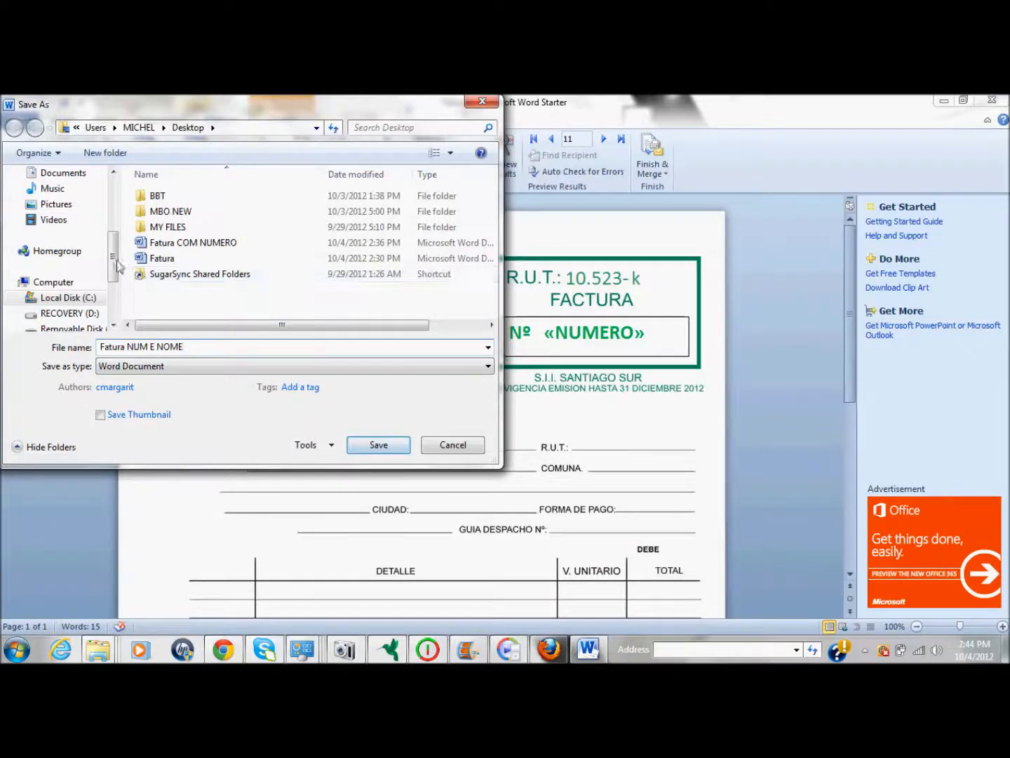
drag(114, 265, 113, 207)
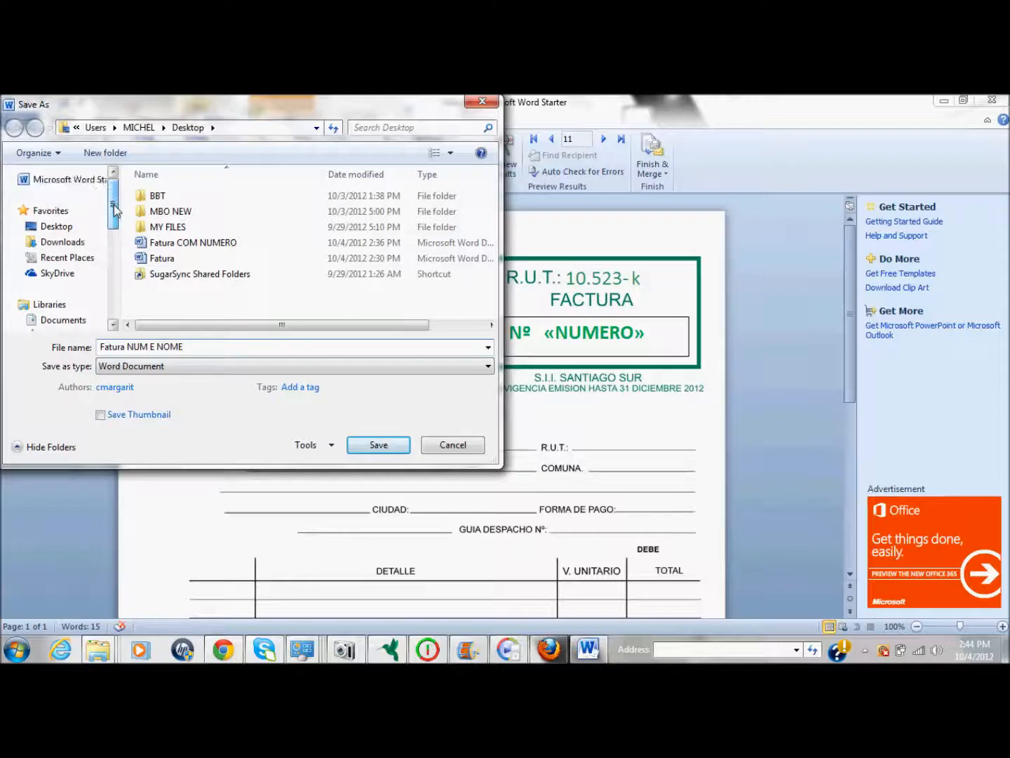
click(66, 226)
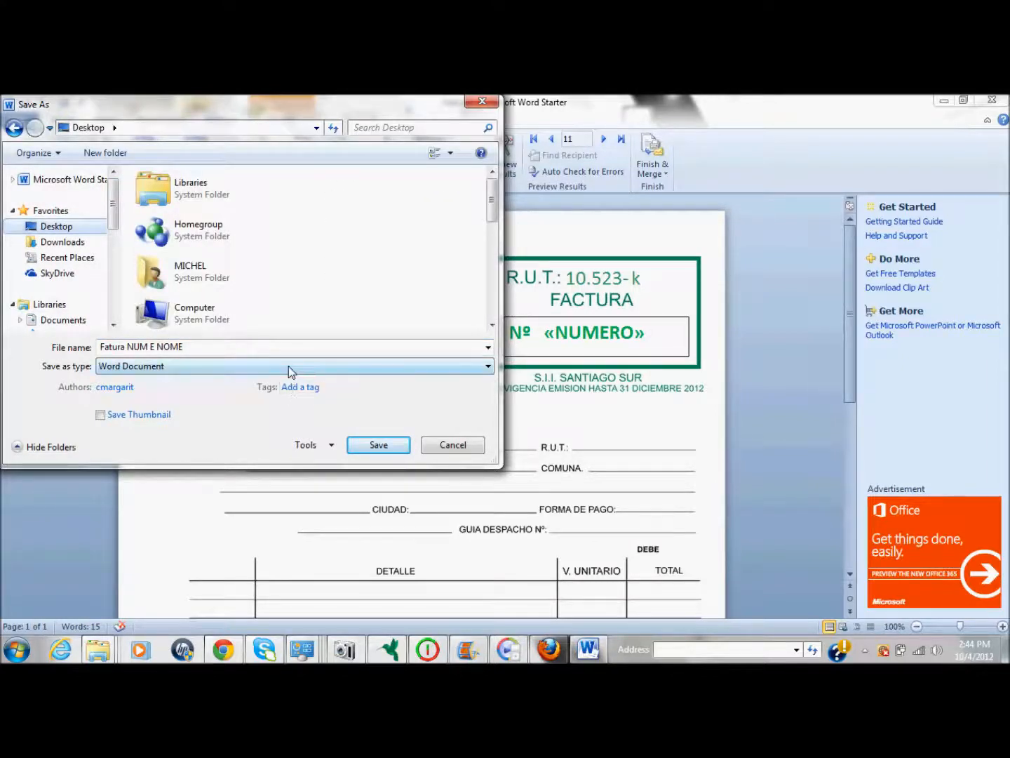
click(379, 446)
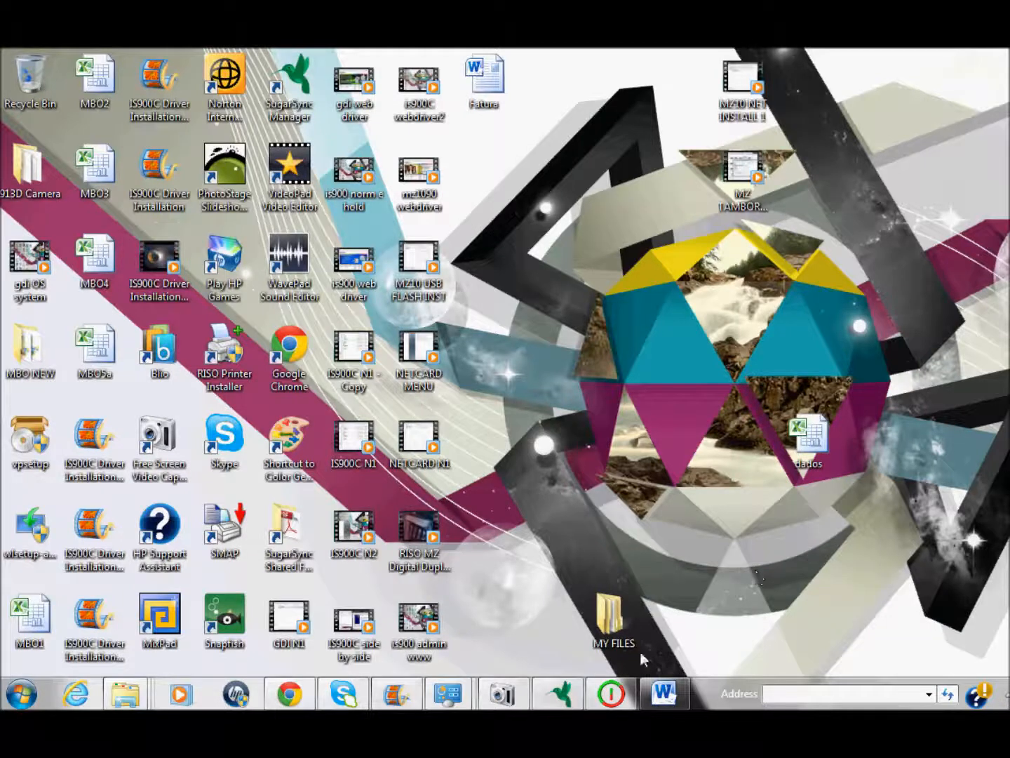
Switch to the Fatura invoice in Word, choose IS900C-Normal as the printer and open its printer properties
click(679, 703)
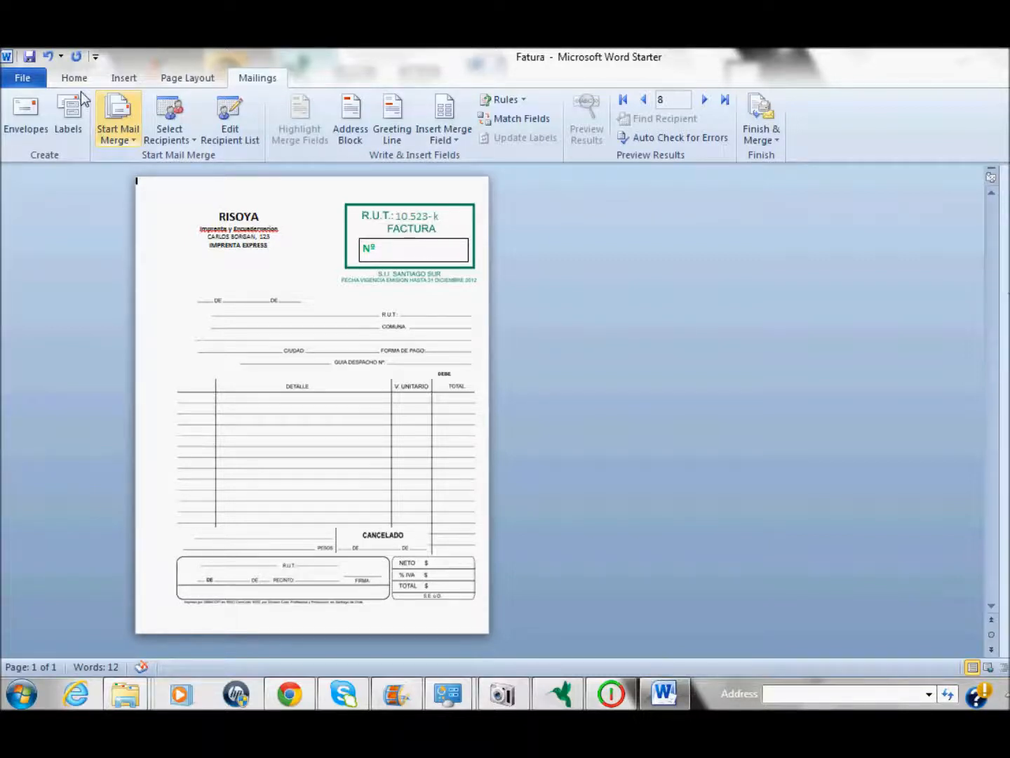
click(23, 78)
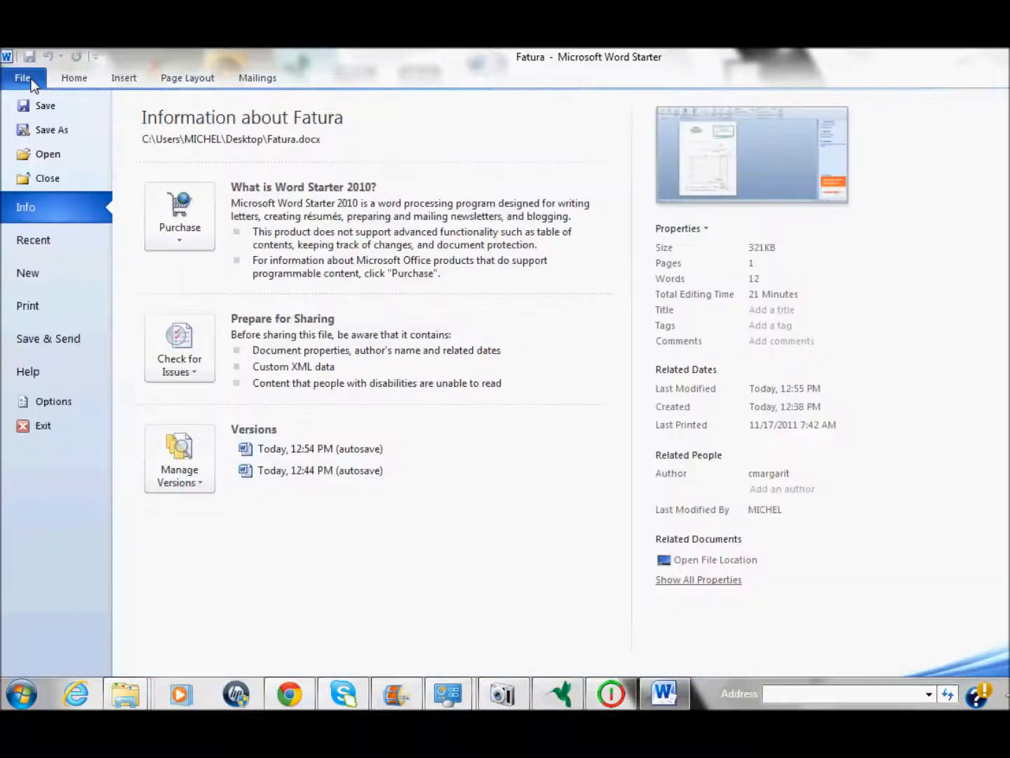
click(48, 309)
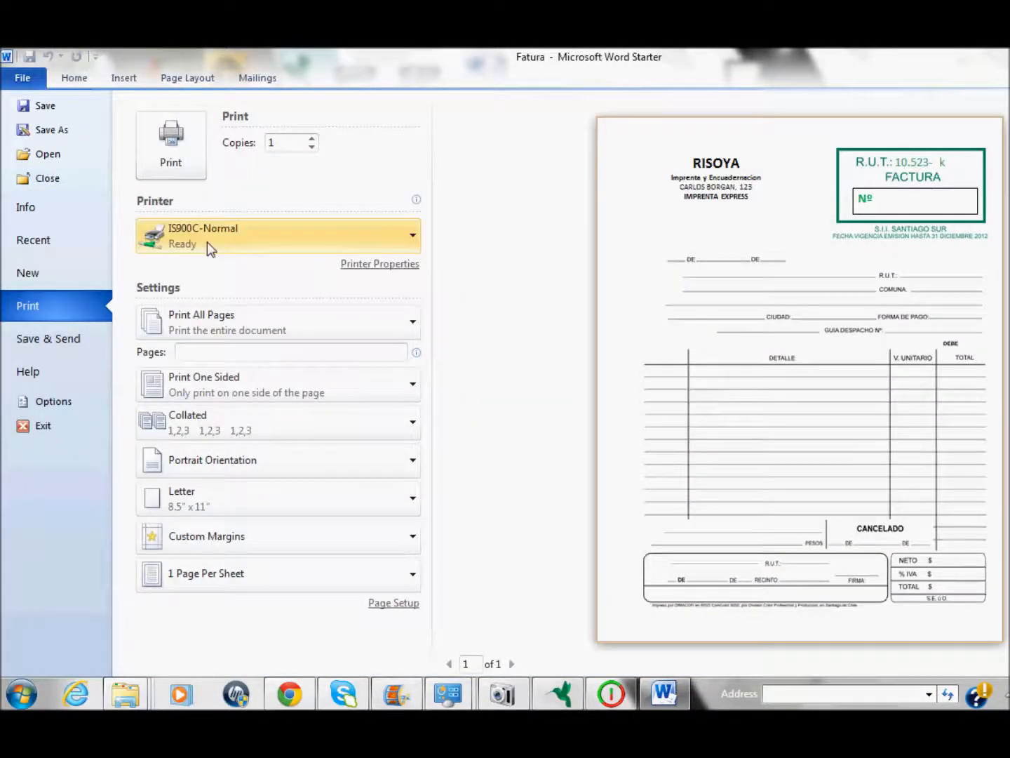
click(225, 235)
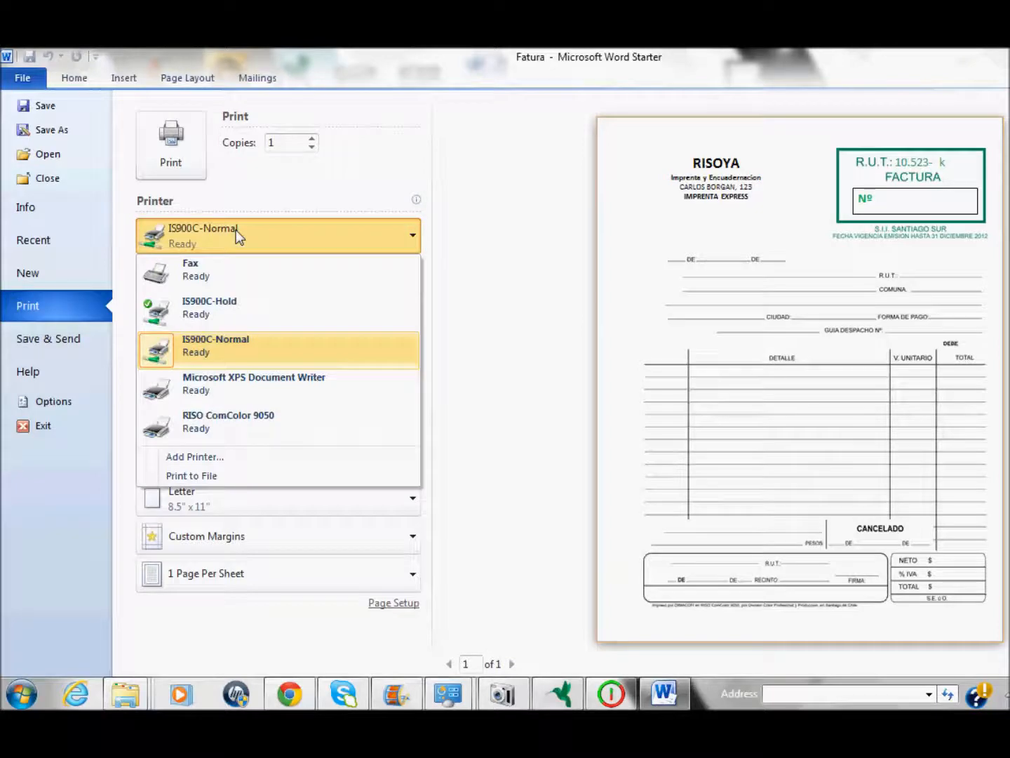
click(251, 348)
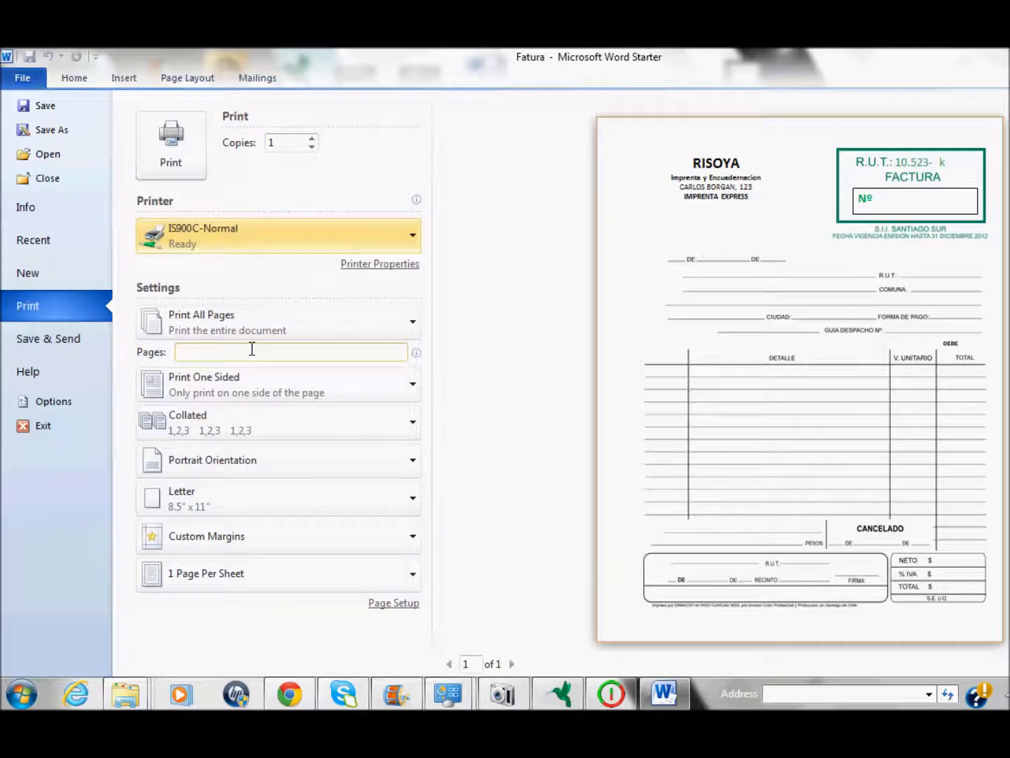
click(390, 269)
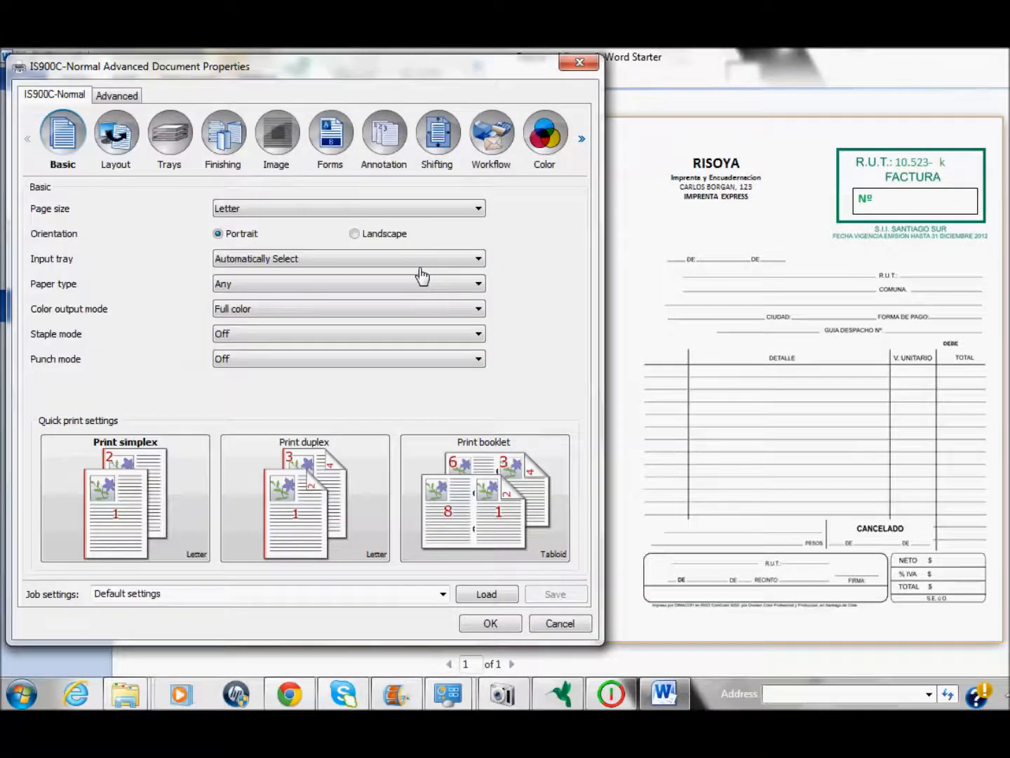
Set the basic print options to A4 page size, Standard tray, Plain paper and Full color output
click(479, 210)
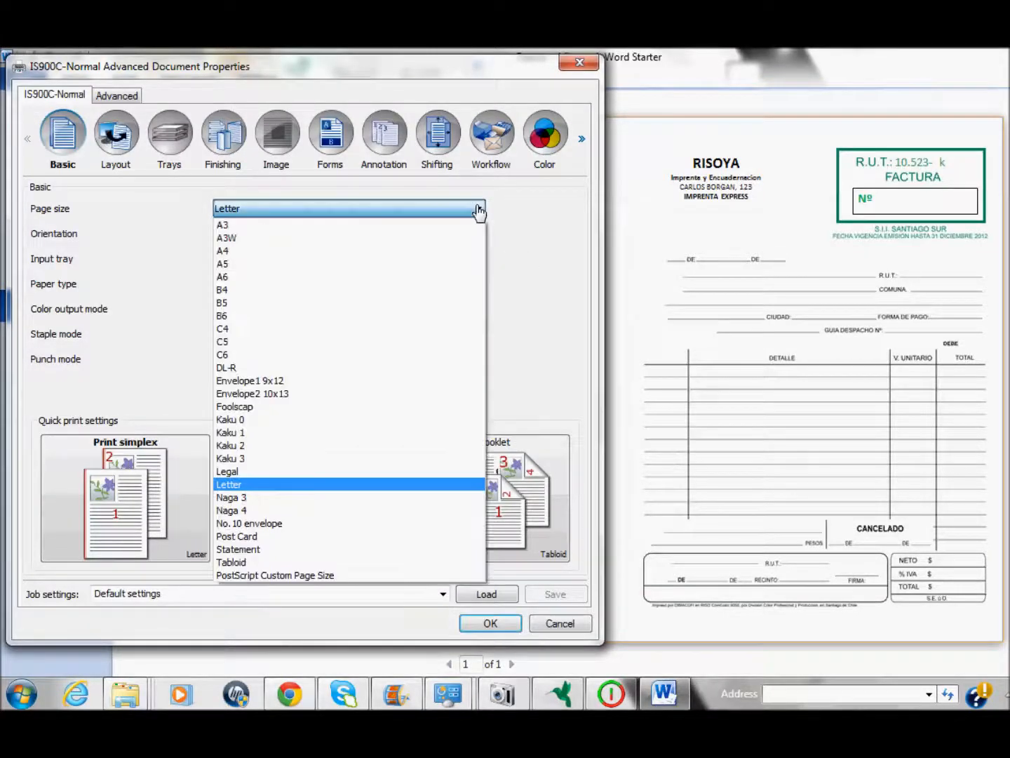
click(450, 253)
click(452, 260)
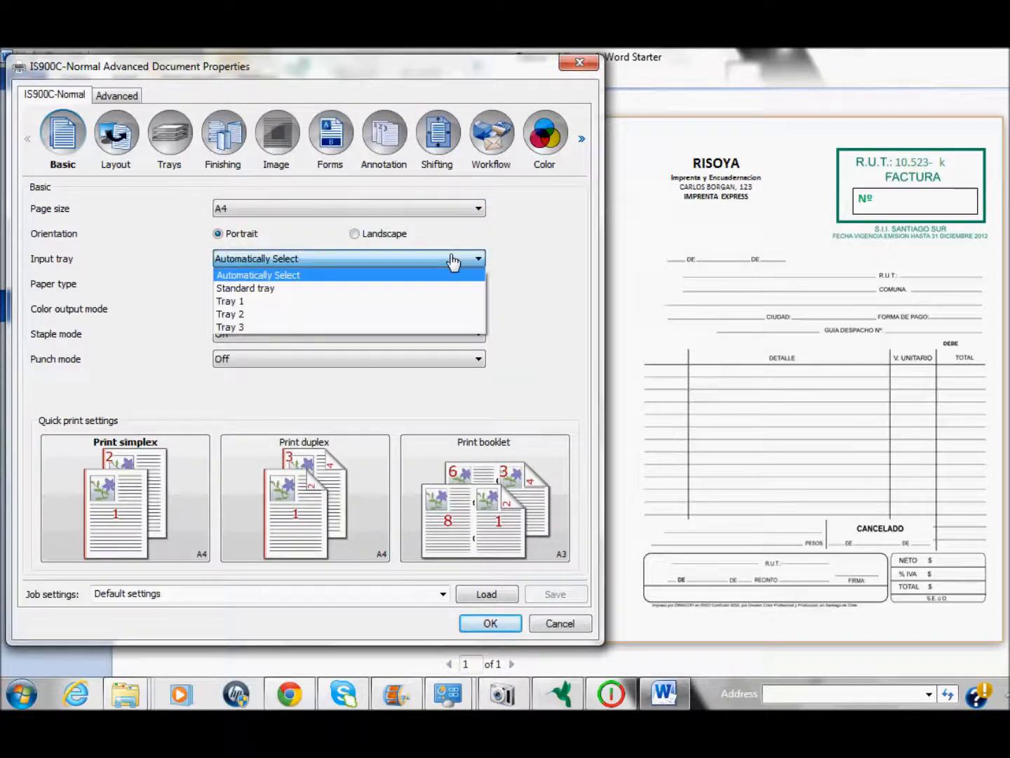
click(436, 289)
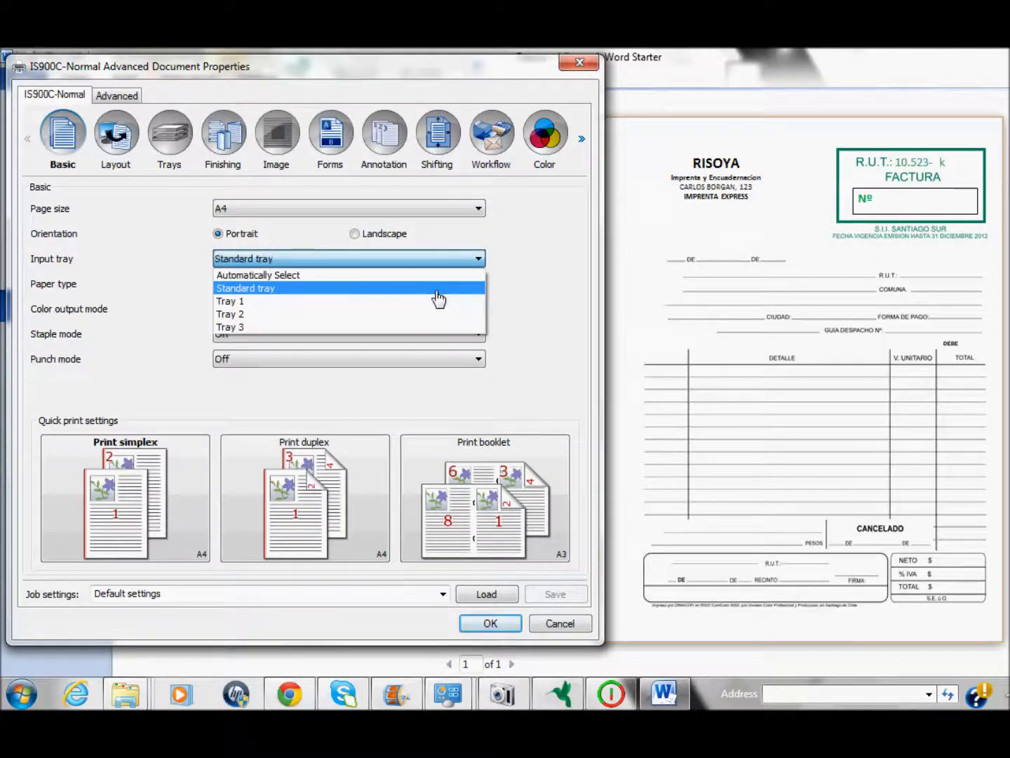
click(436, 289)
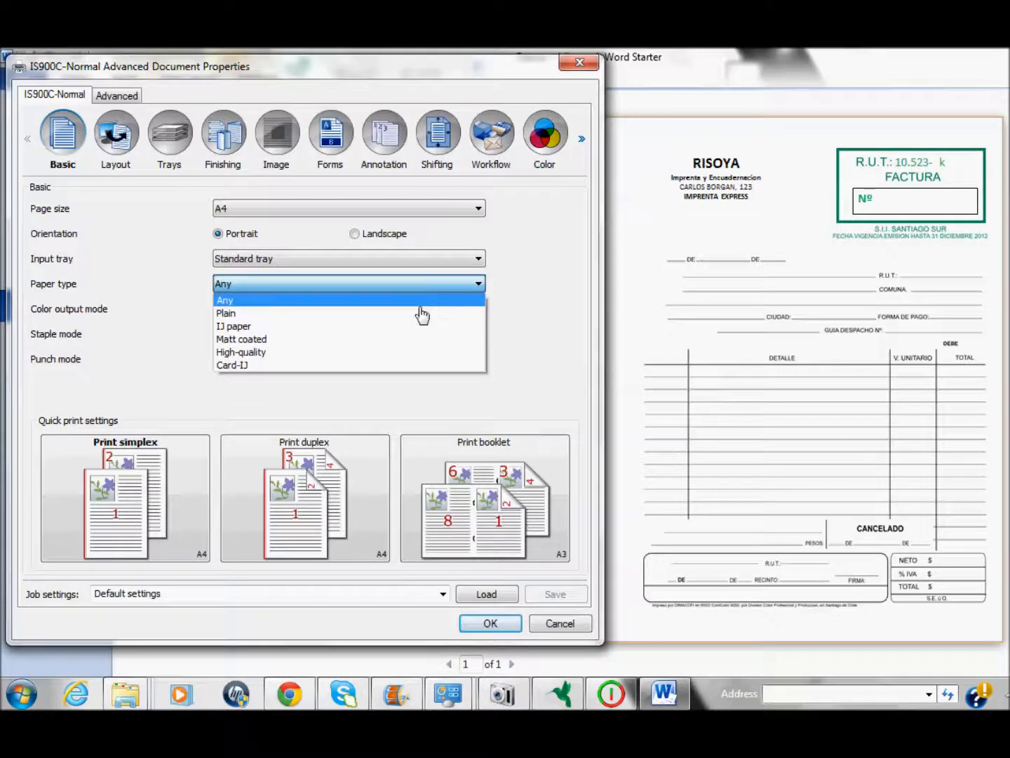
click(419, 315)
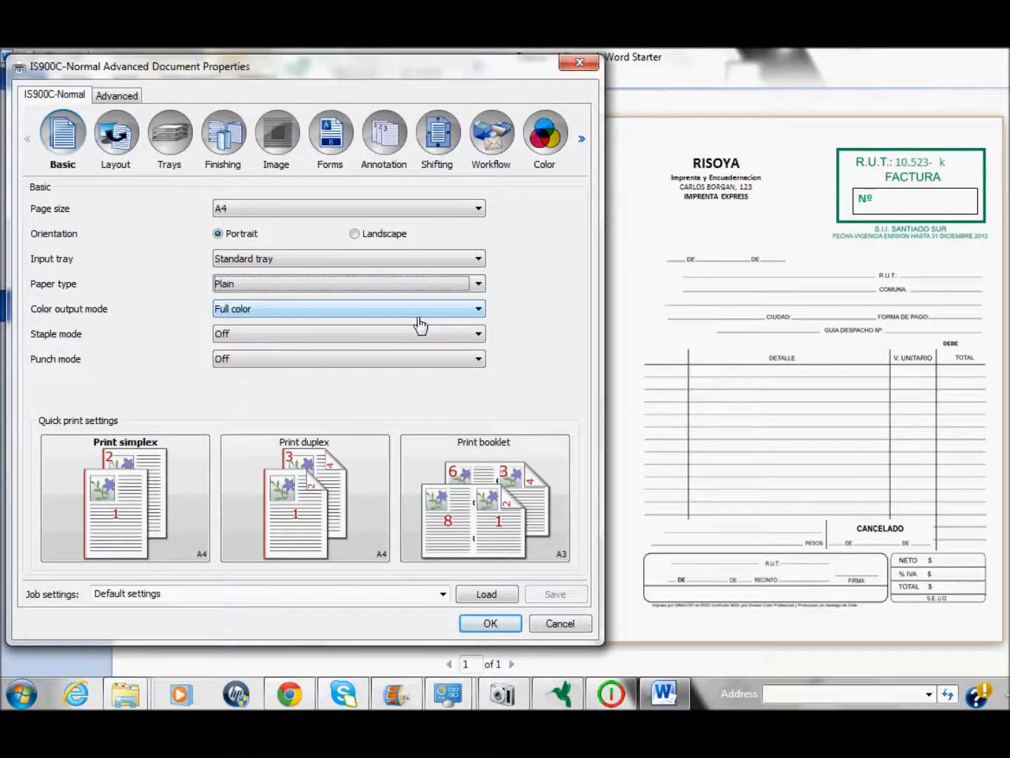
click(413, 313)
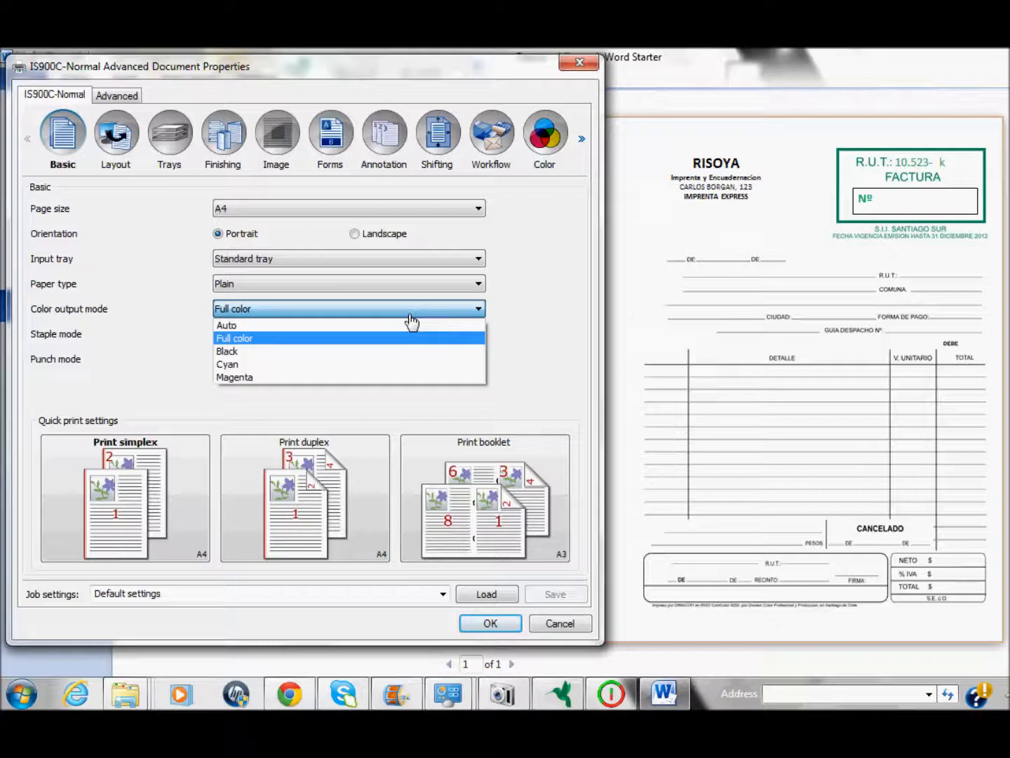
click(412, 316)
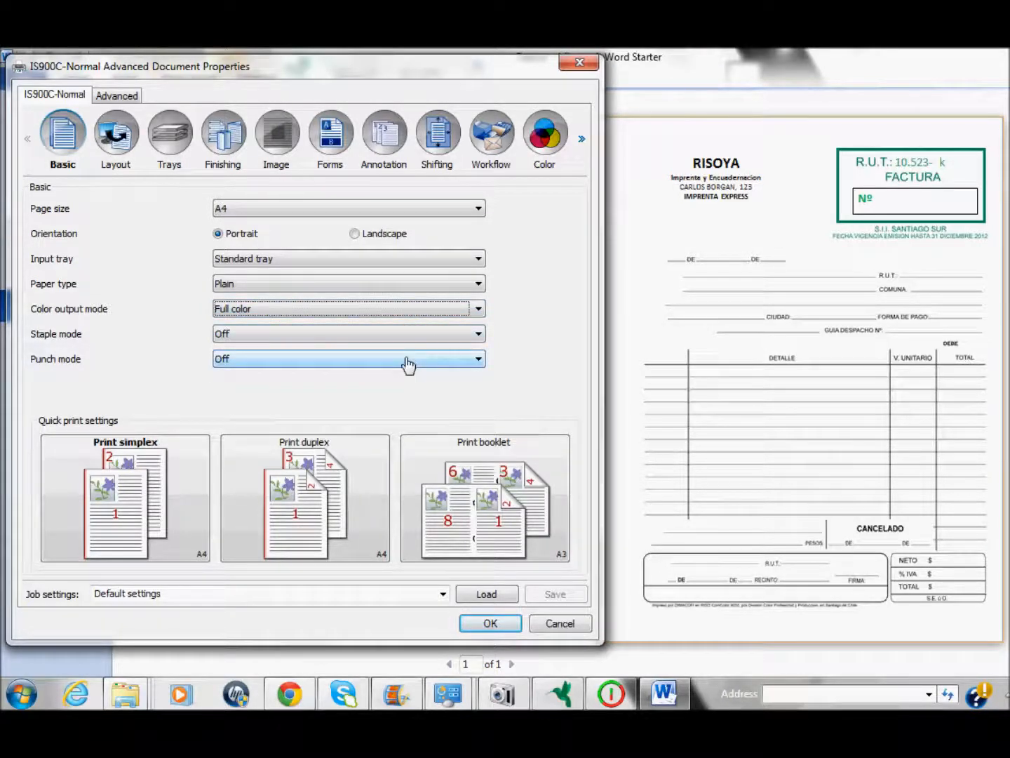
Review the layout, trays, finishing, image and forms settings, and set the workflow destination to Archive
click(113, 138)
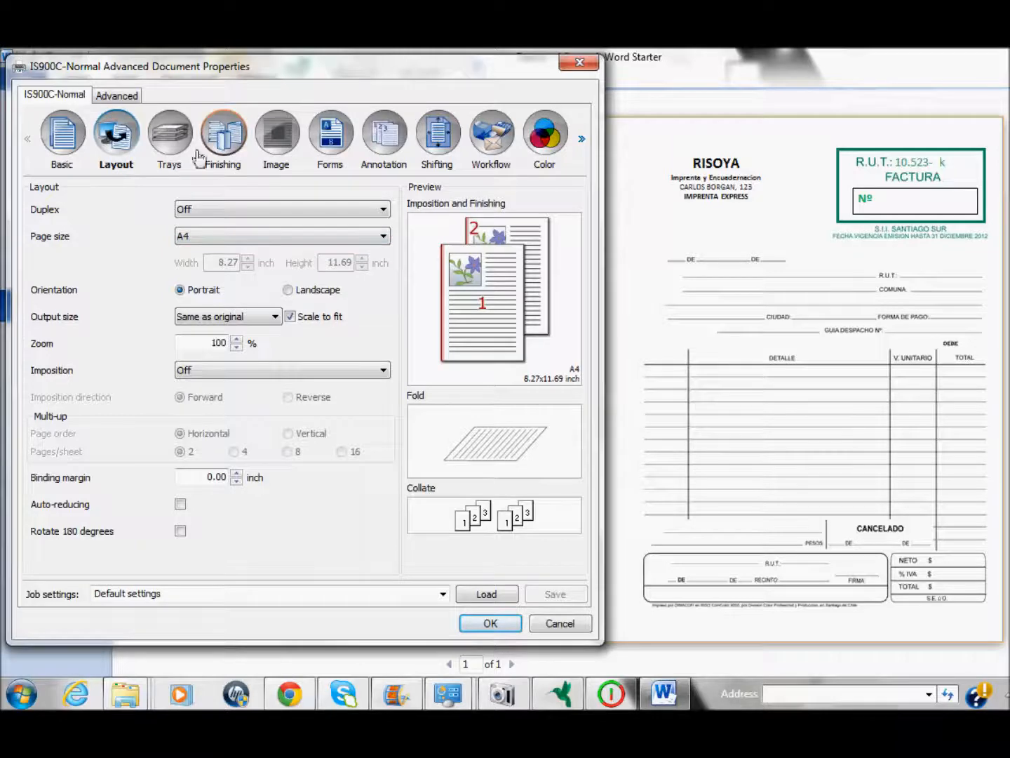
click(167, 148)
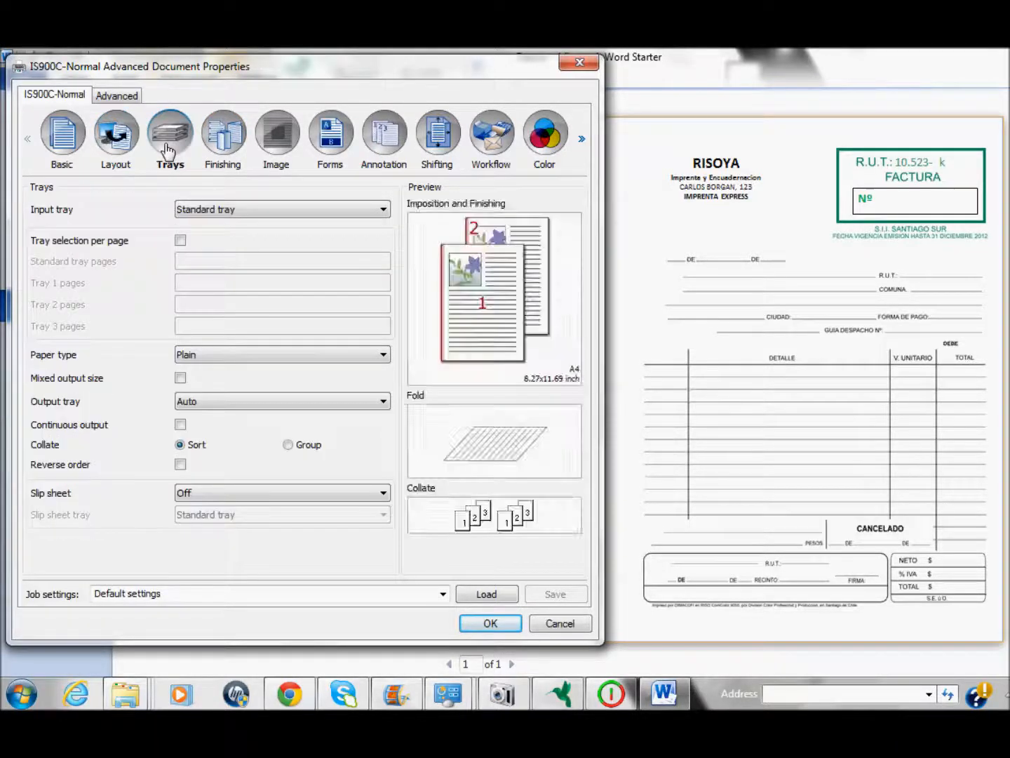
click(222, 146)
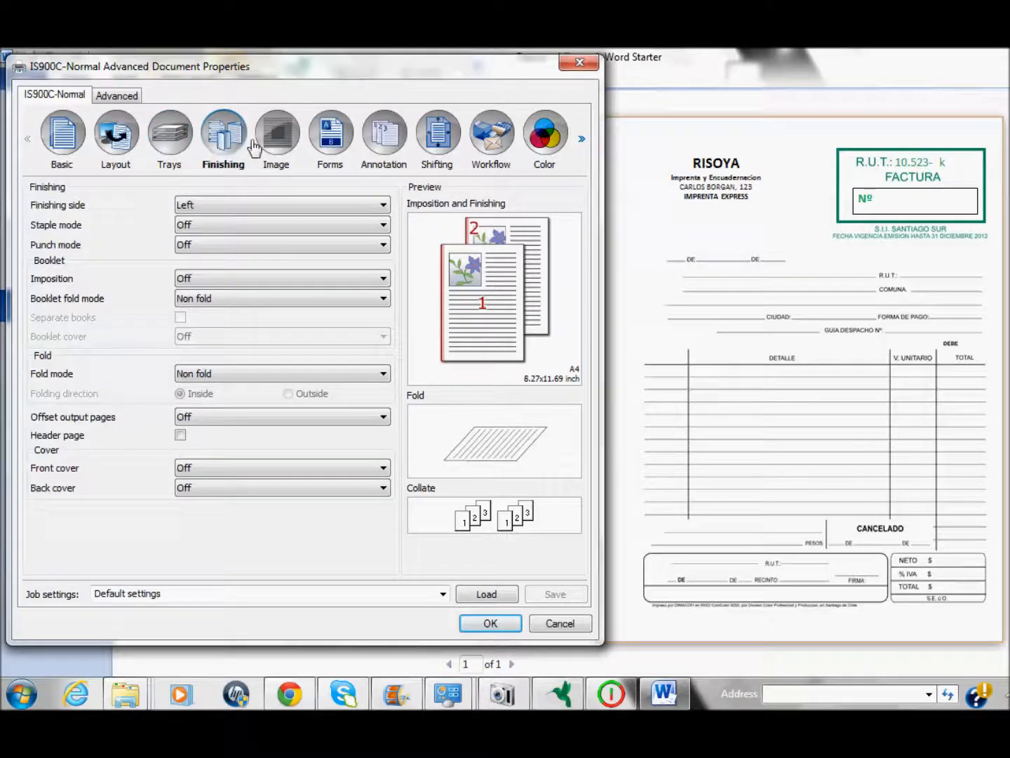
click(275, 146)
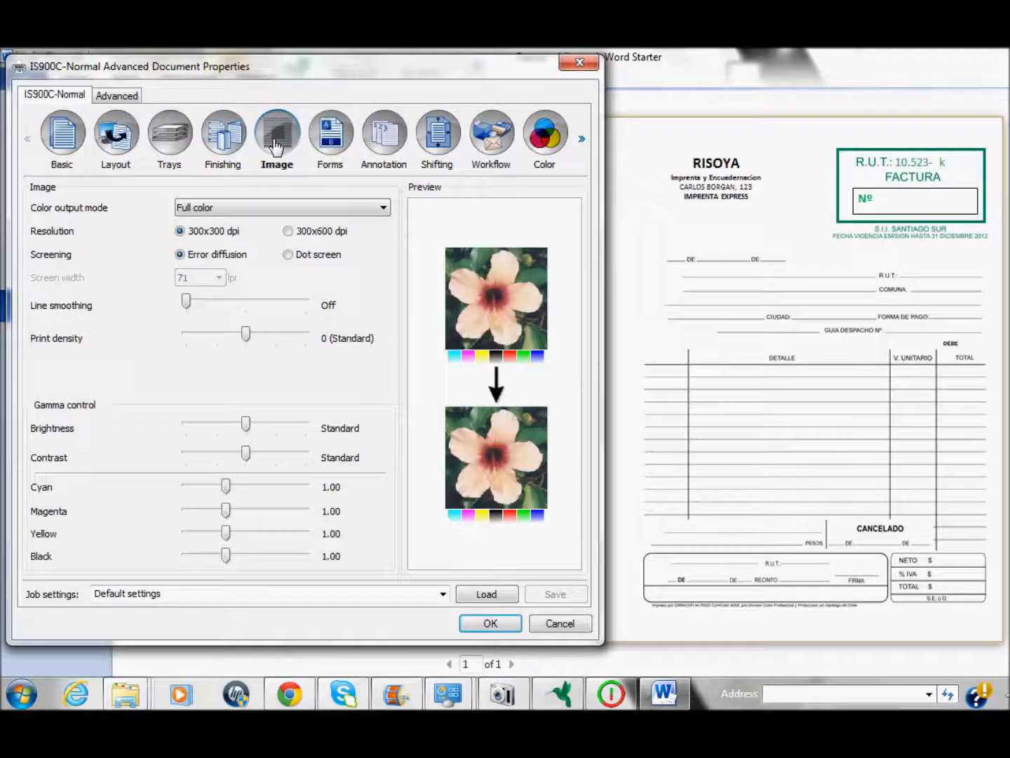
click(328, 145)
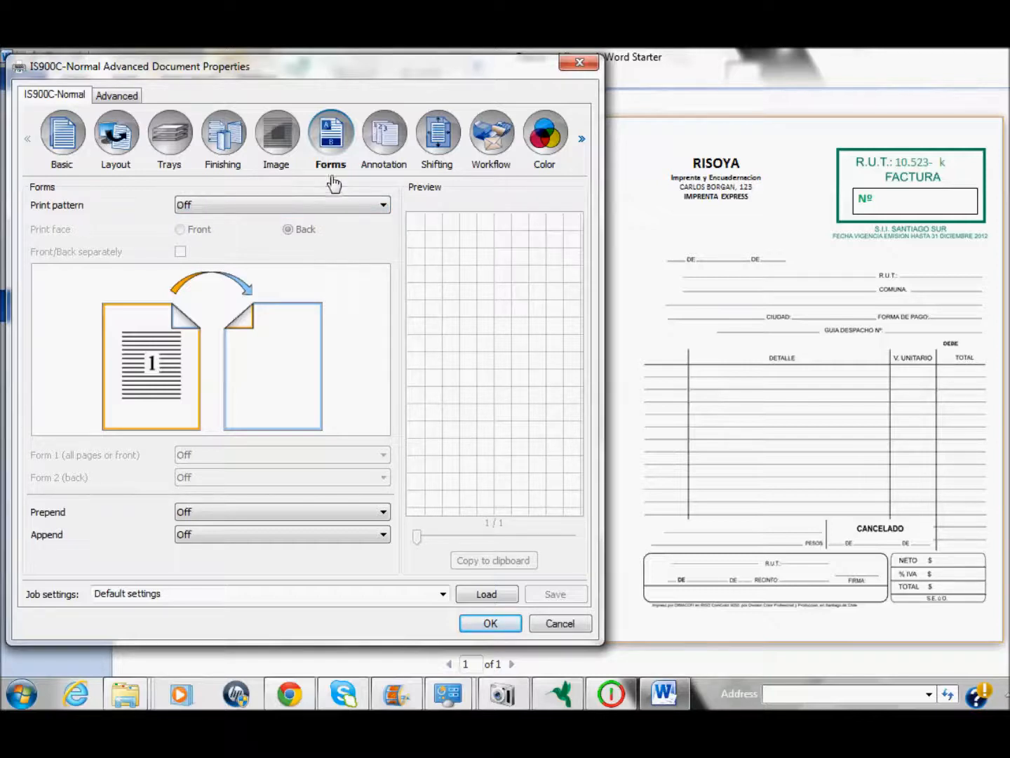
click(486, 143)
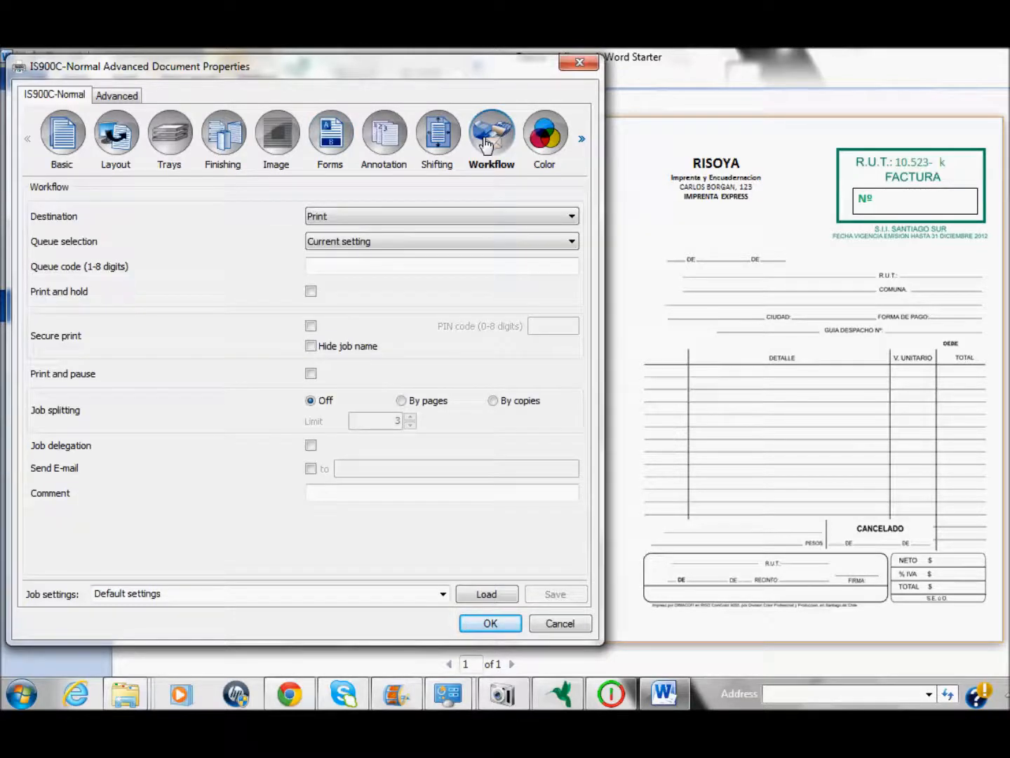
click(366, 218)
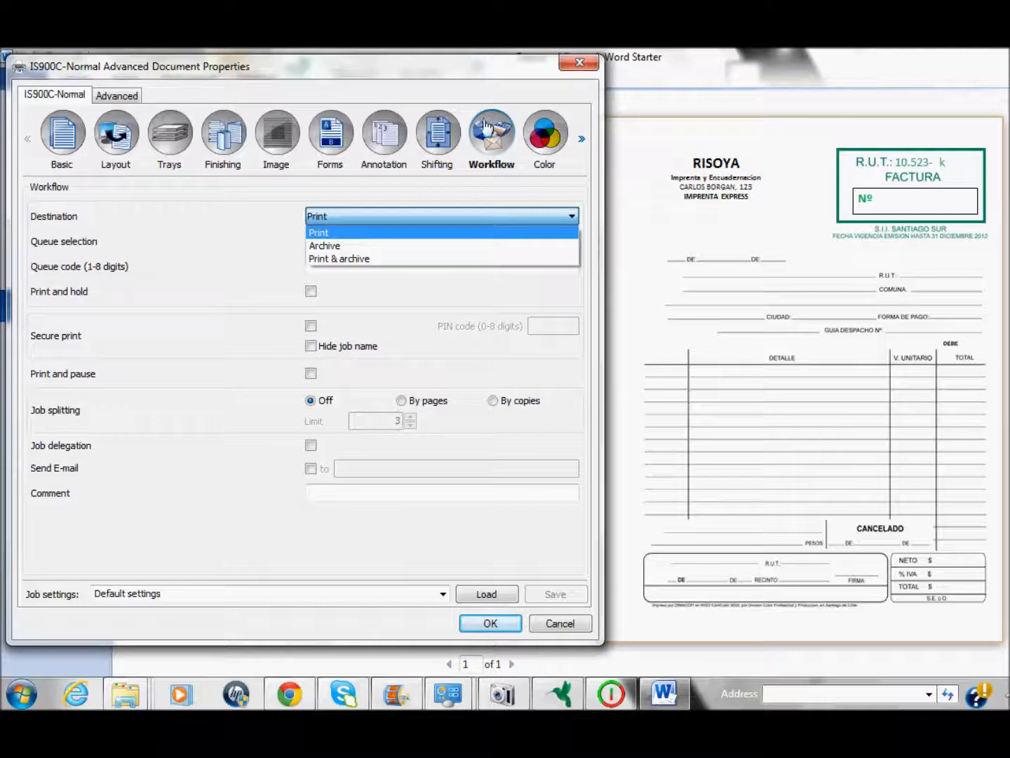
click(381, 247)
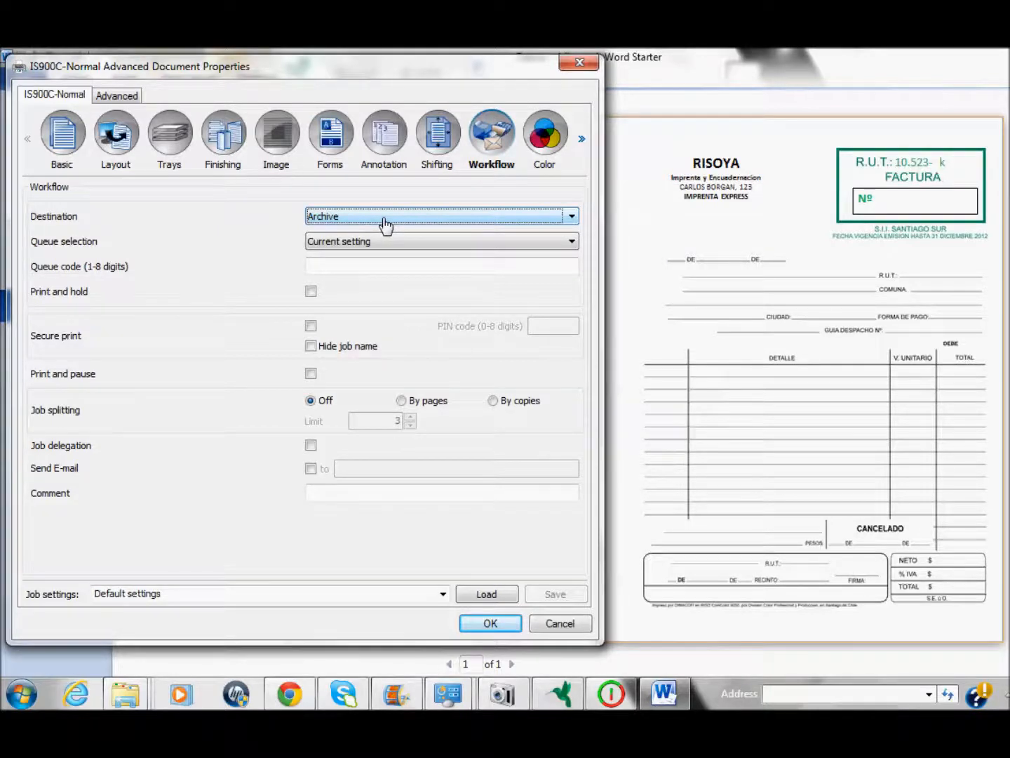
Review the color profile and image settings, and accept the IS900C-Normal printer properties
click(551, 144)
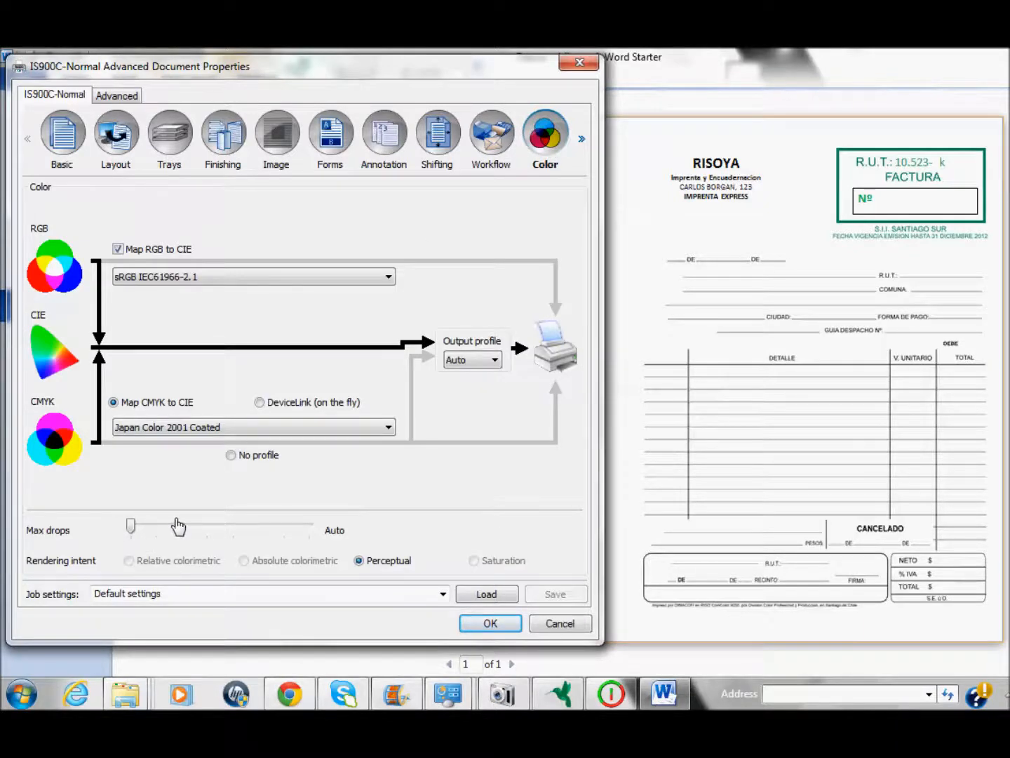
click(282, 149)
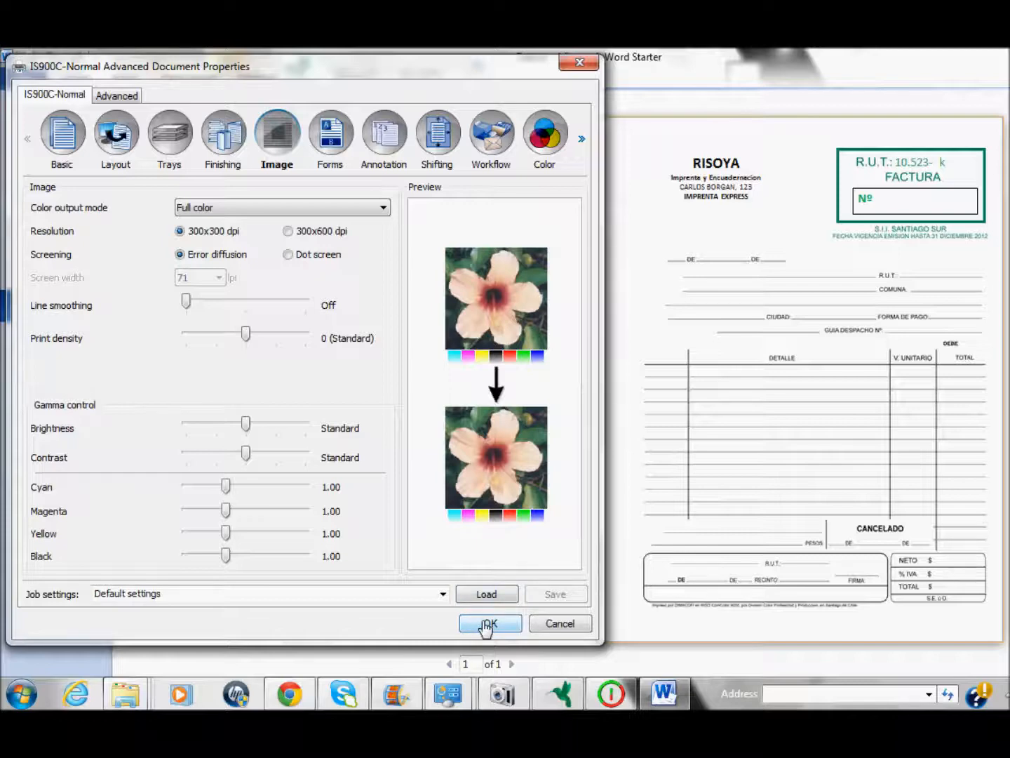
click(486, 623)
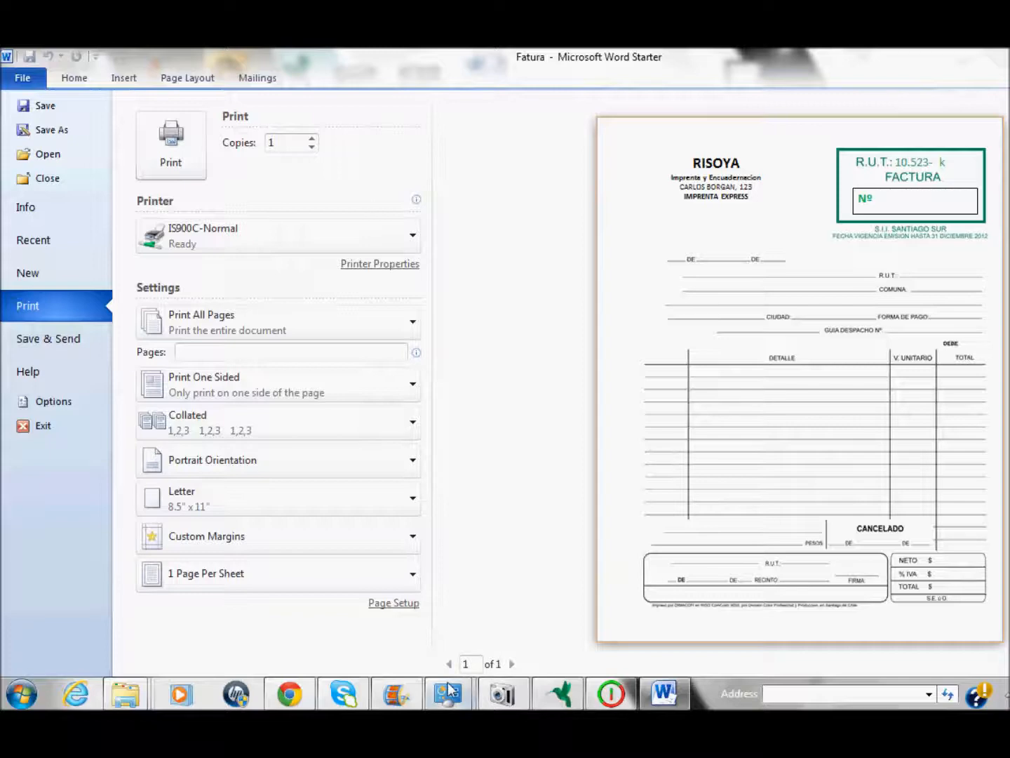
Switch to Devices and Printers, open the IS900C-Normal print queue and widen its window to show all columns
mouse_move(451, 701)
click(369, 613)
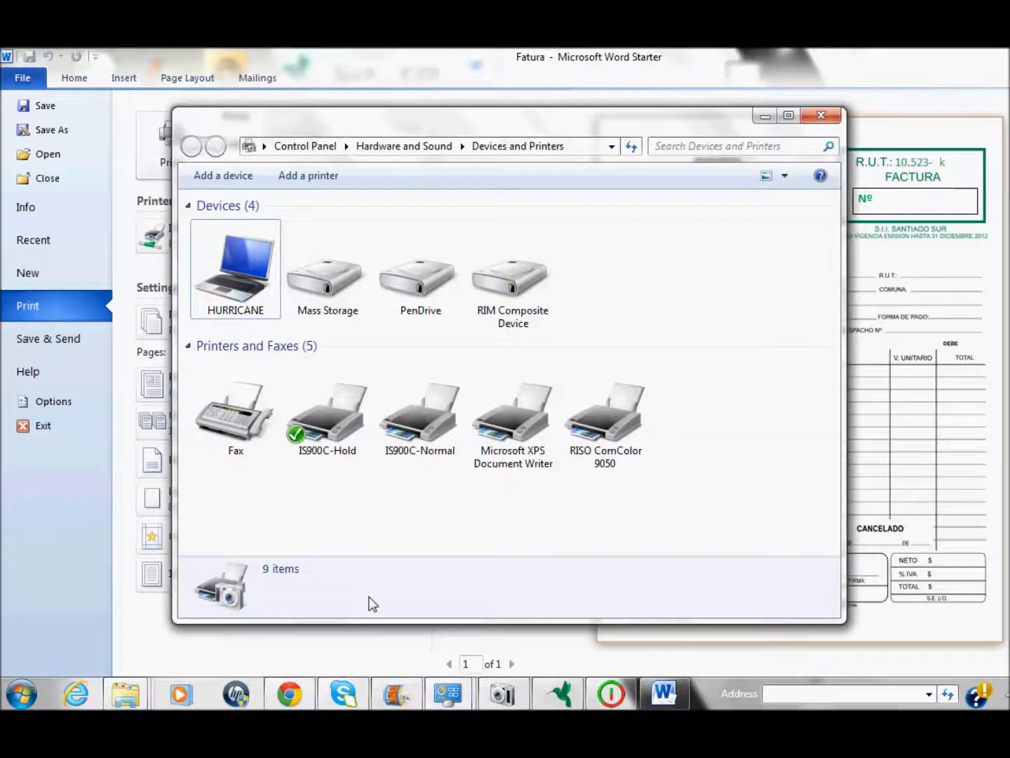
click(429, 420)
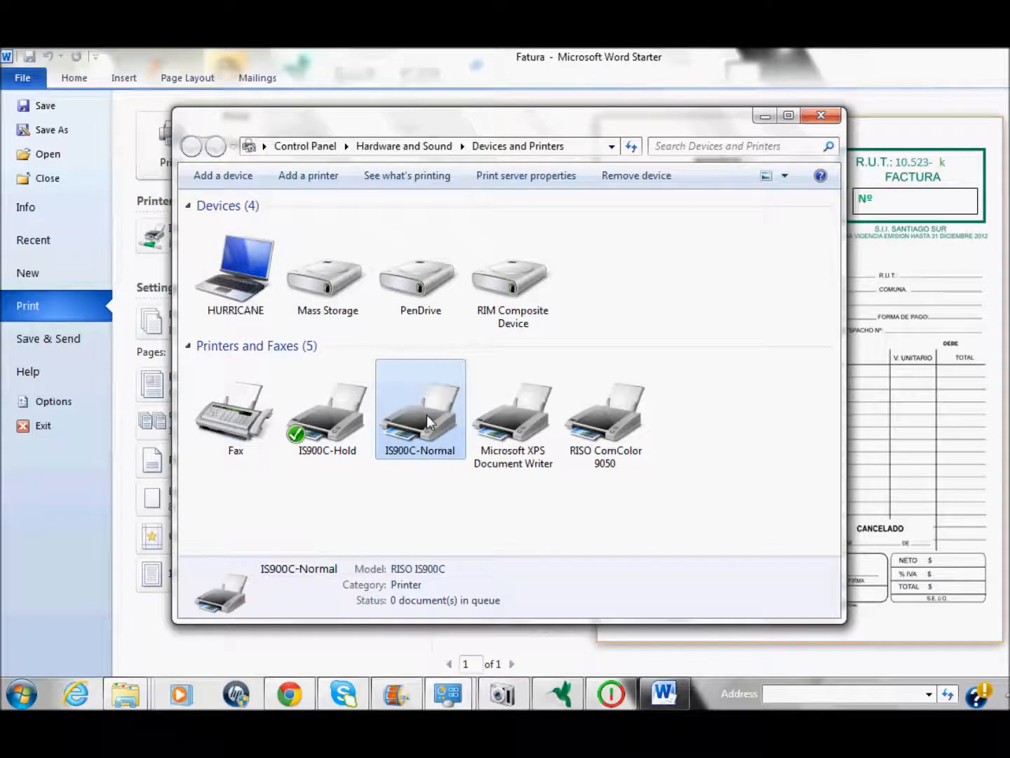
right_click(428, 420)
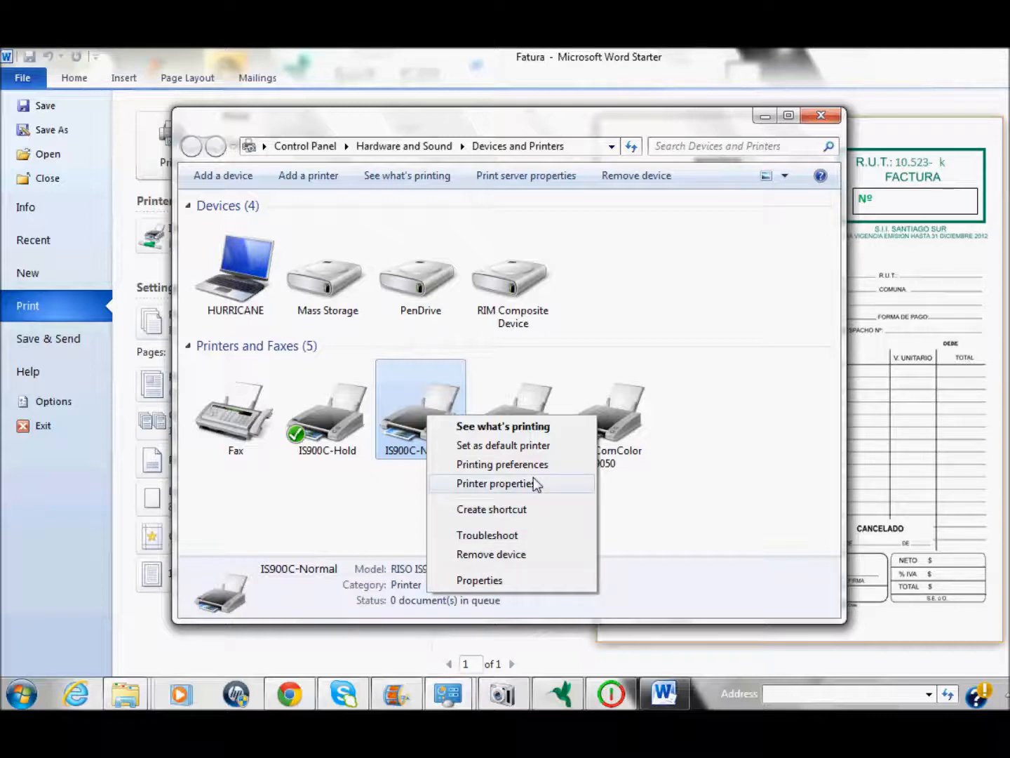
double_click(403, 408)
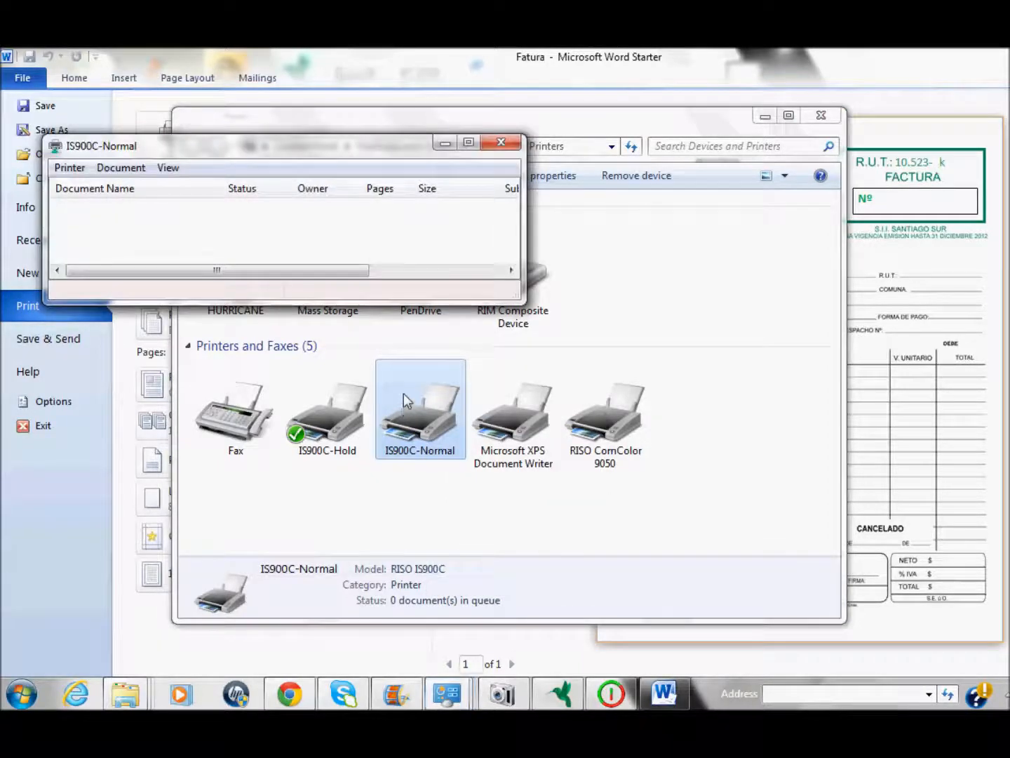
drag(525, 299, 899, 285)
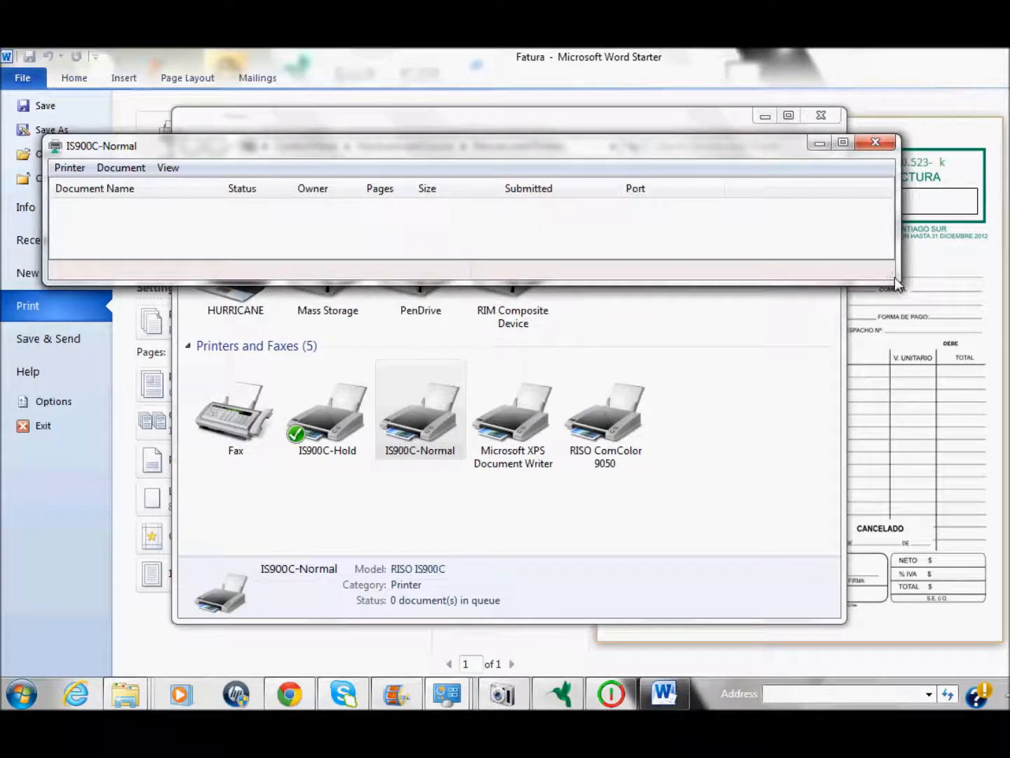
Pause printing on the IS900C-Normal queue and move its window up, clear of the printer list
click(70, 167)
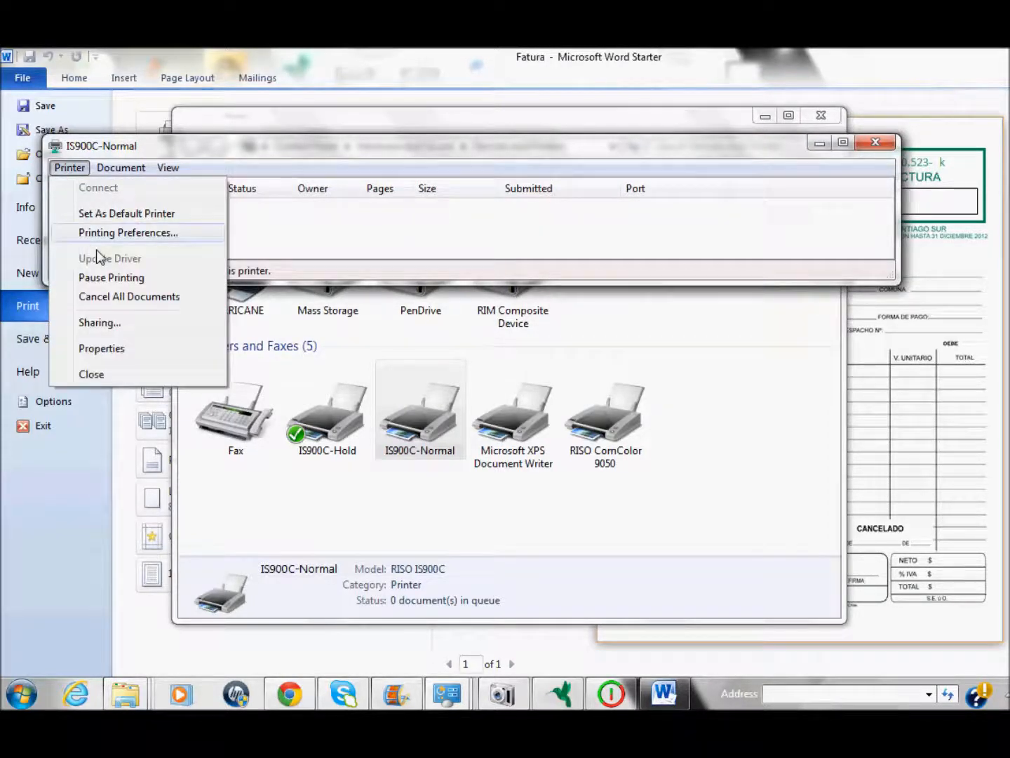
click(102, 277)
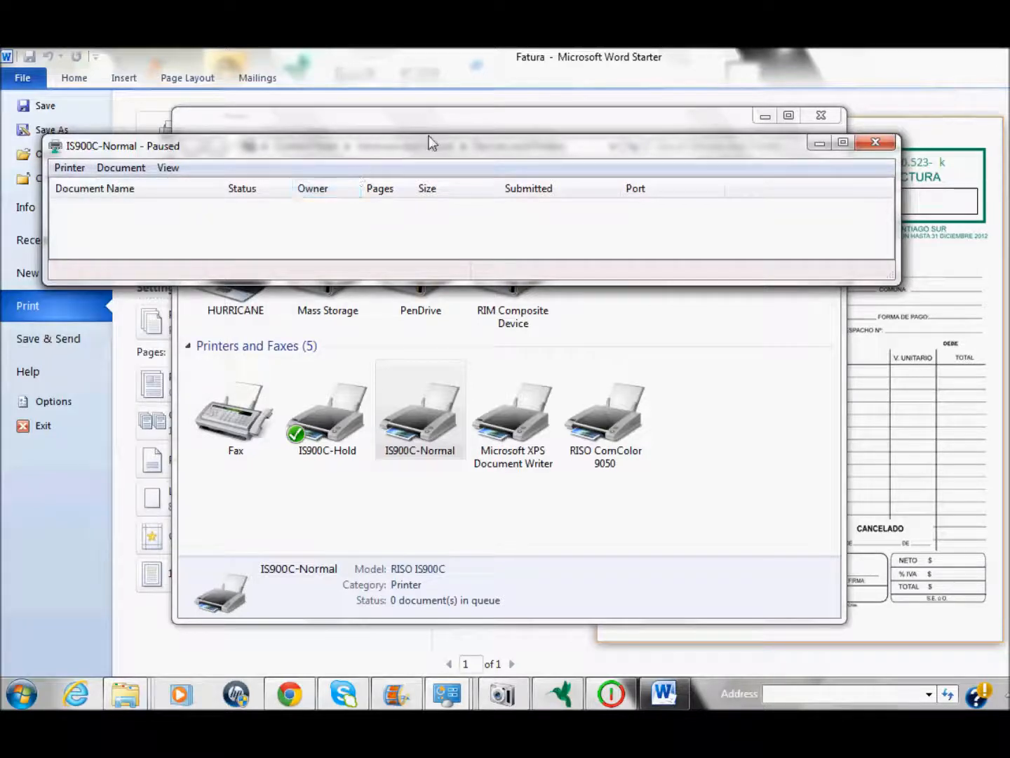
drag(437, 142, 467, 78)
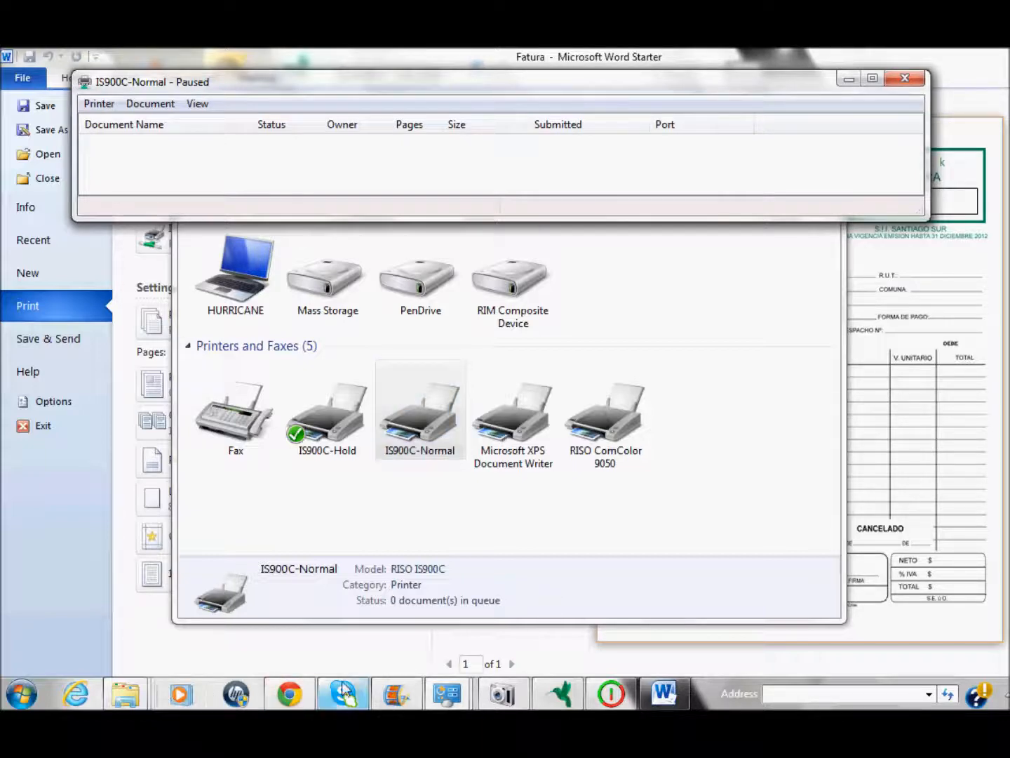
Switch to Chrome with the IS900C web console and place its window below the print queue so both are visible
mouse_move(345, 692)
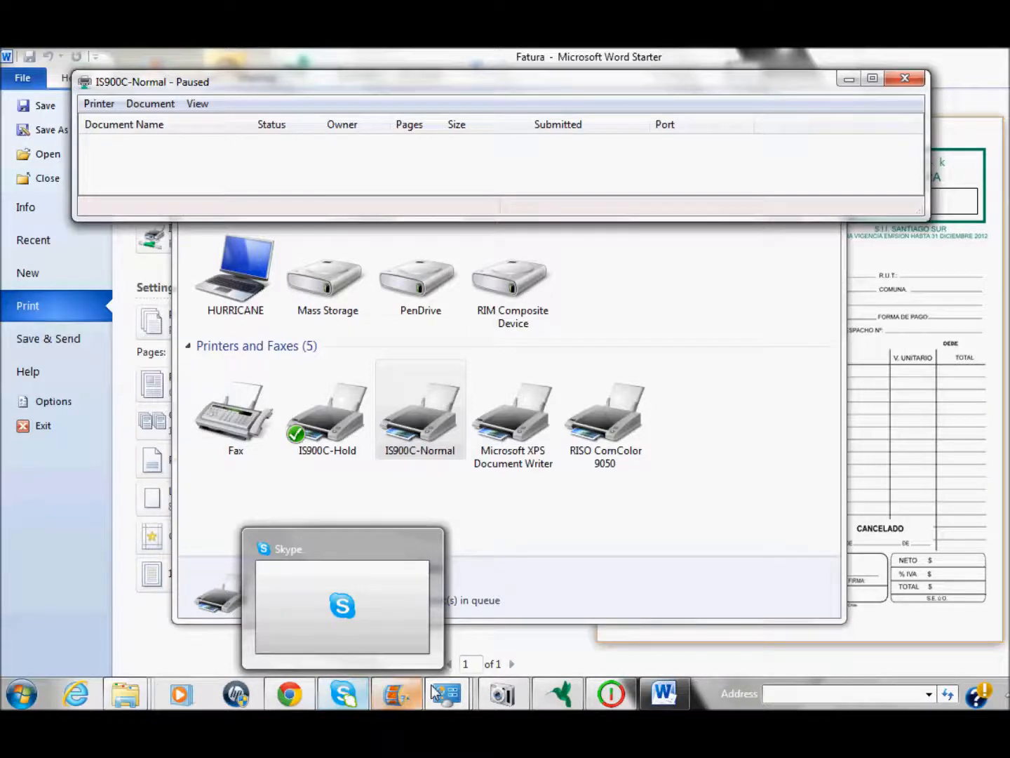
mouse_move(634, 699)
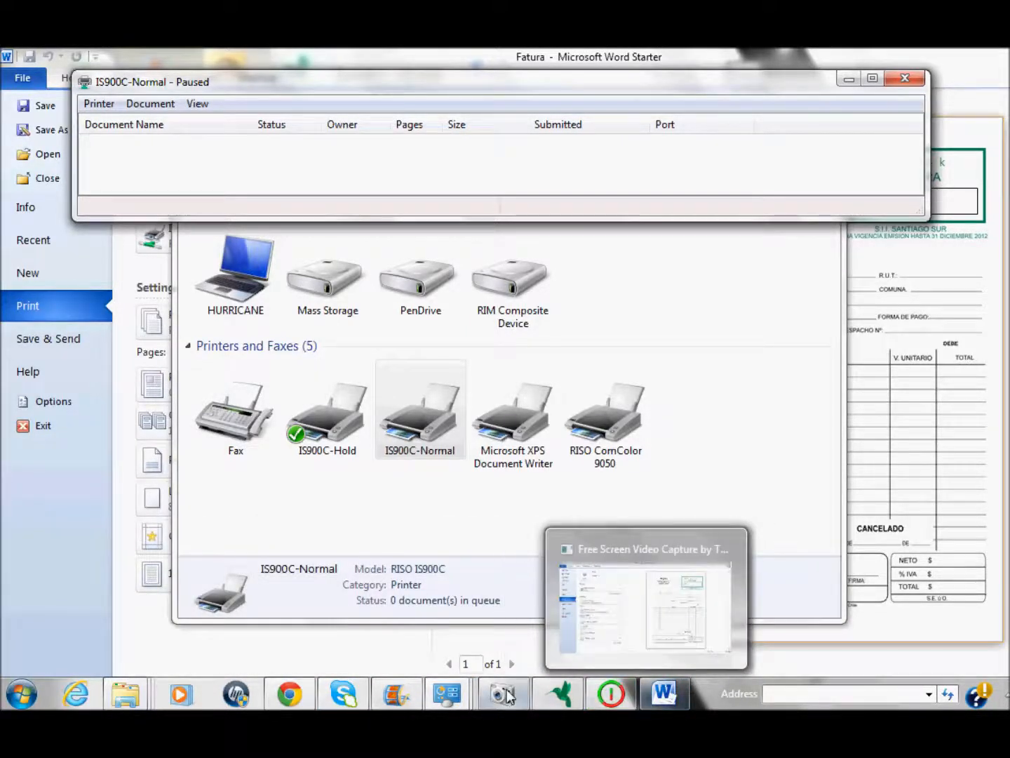
click(288, 697)
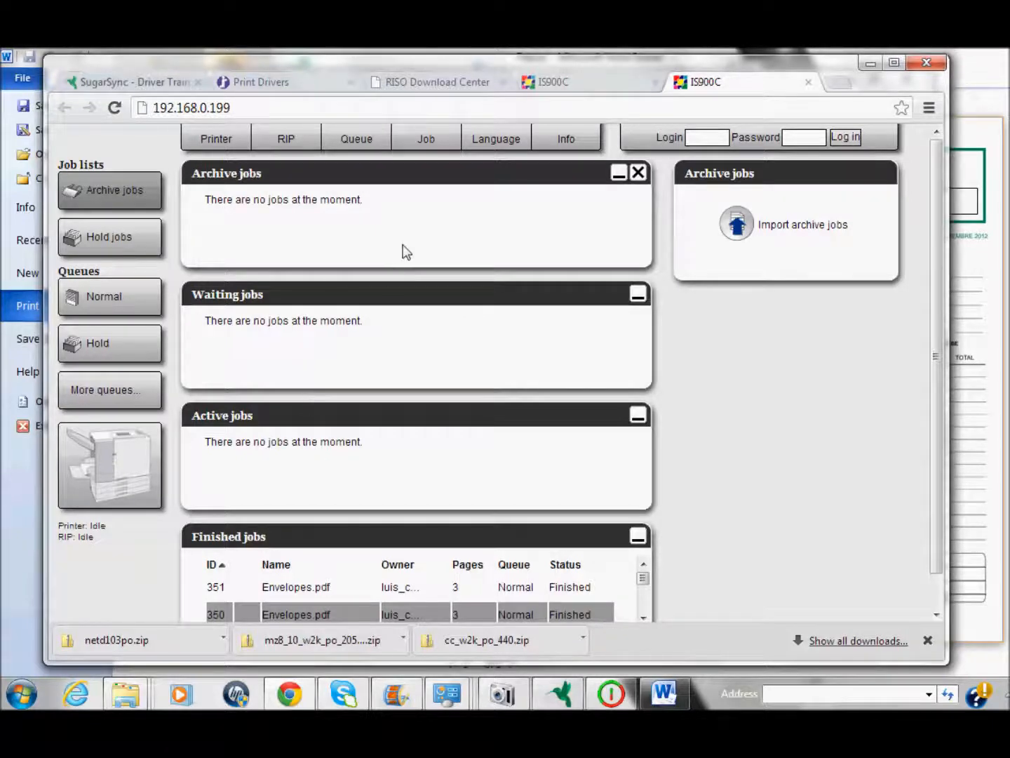
drag(501, 61, 491, 216)
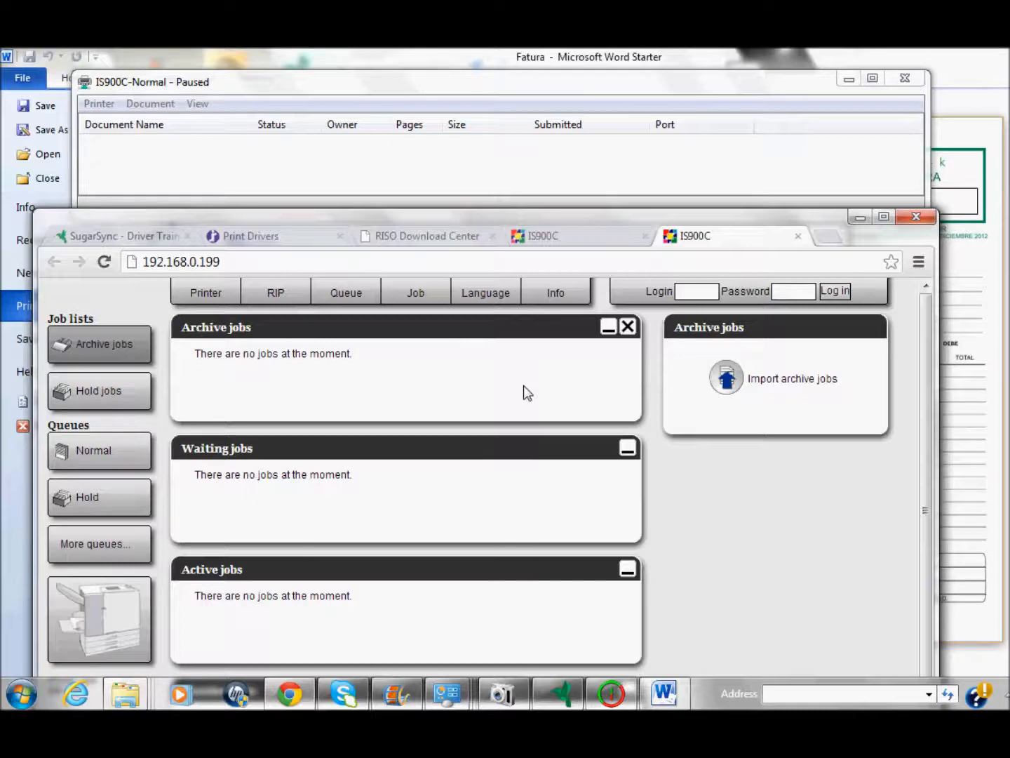
Return to Word, print one copy of Fatura to IS900C-Normal, and resume printing on the paused queue
click(910, 50)
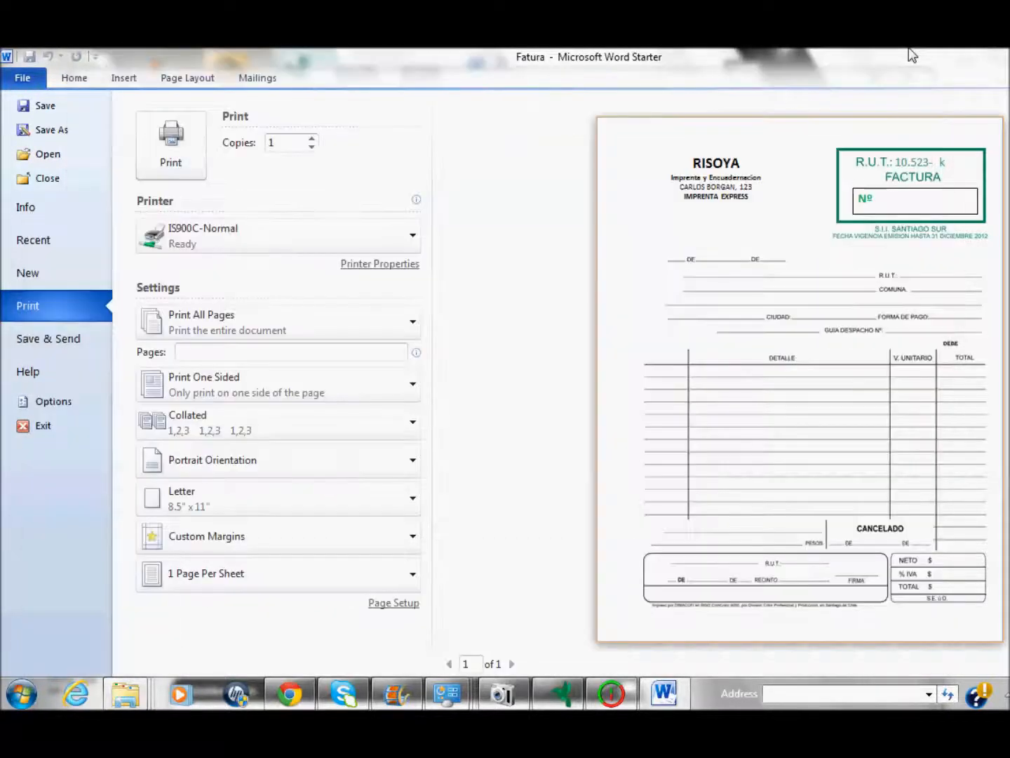
click(163, 152)
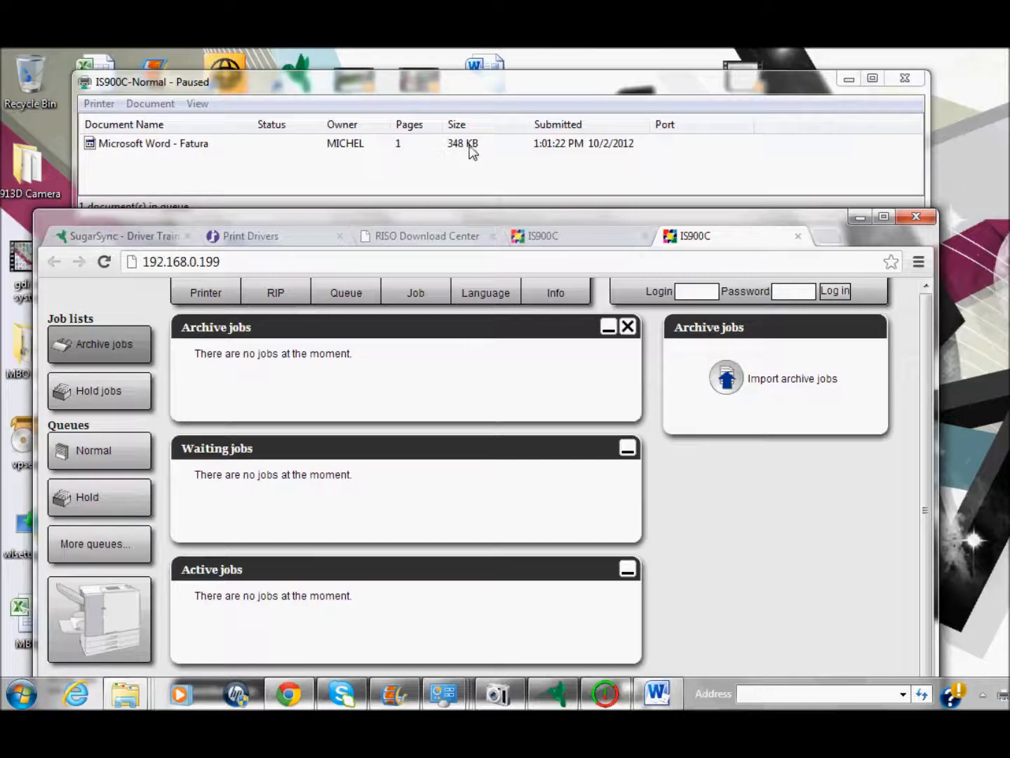
click(145, 105)
mouse_move(101, 104)
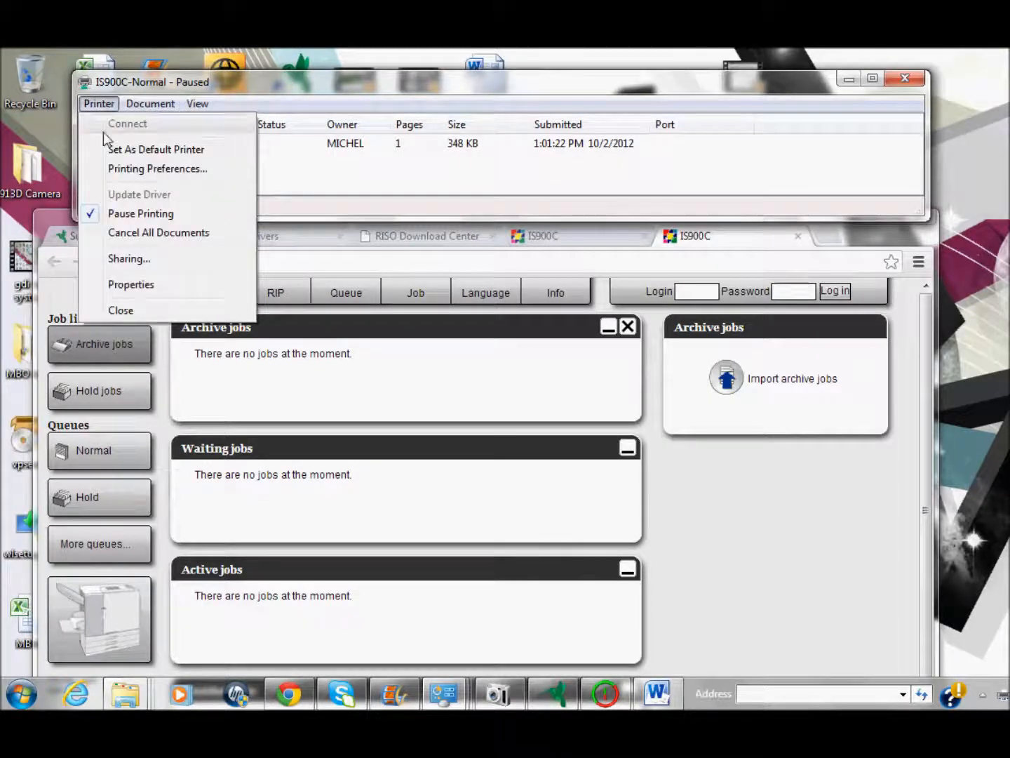
click(119, 215)
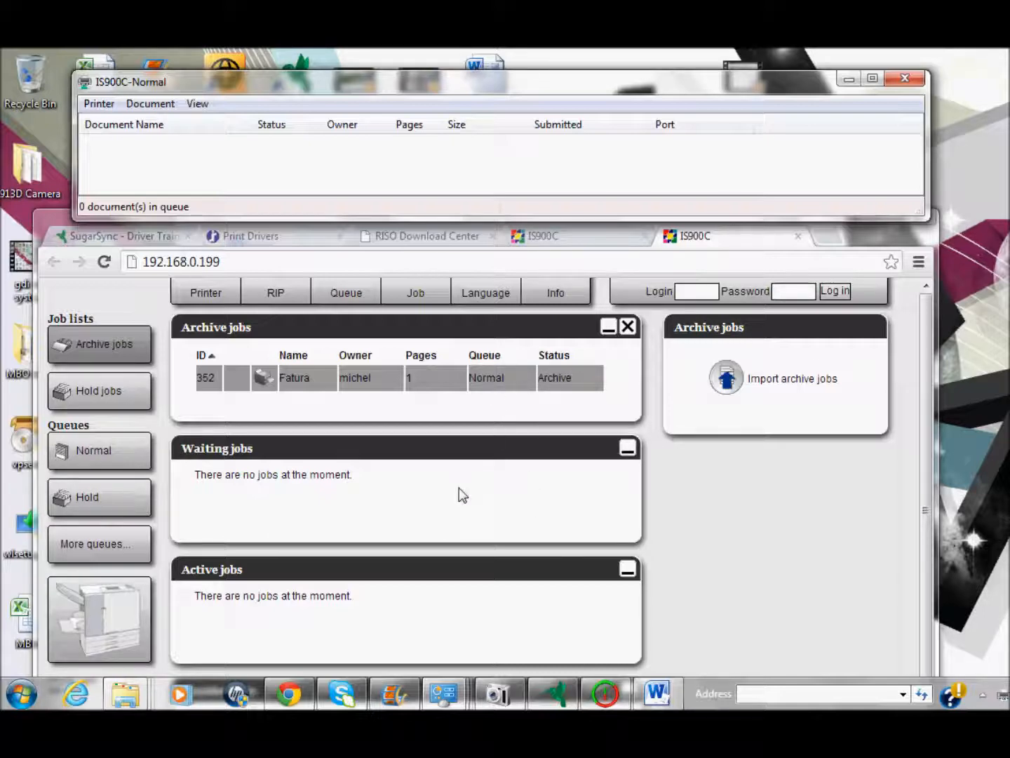
Examine the Normal queue and the archived Fatura job's basic settings in the IS900C web console
click(100, 452)
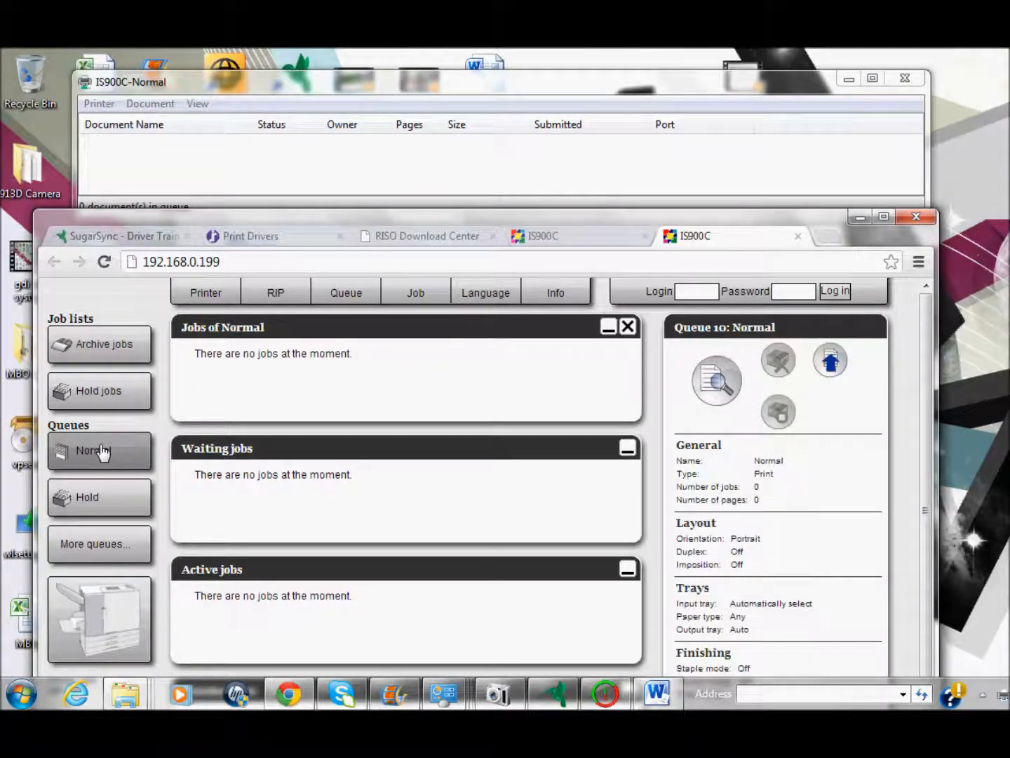
click(121, 347)
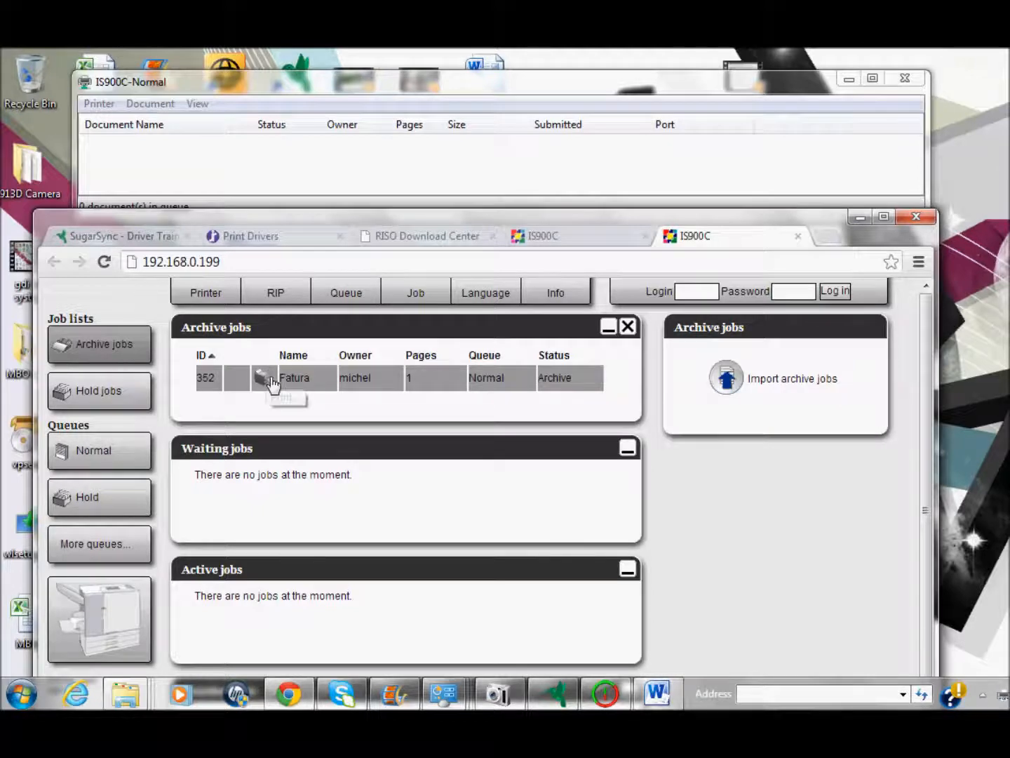
click(300, 382)
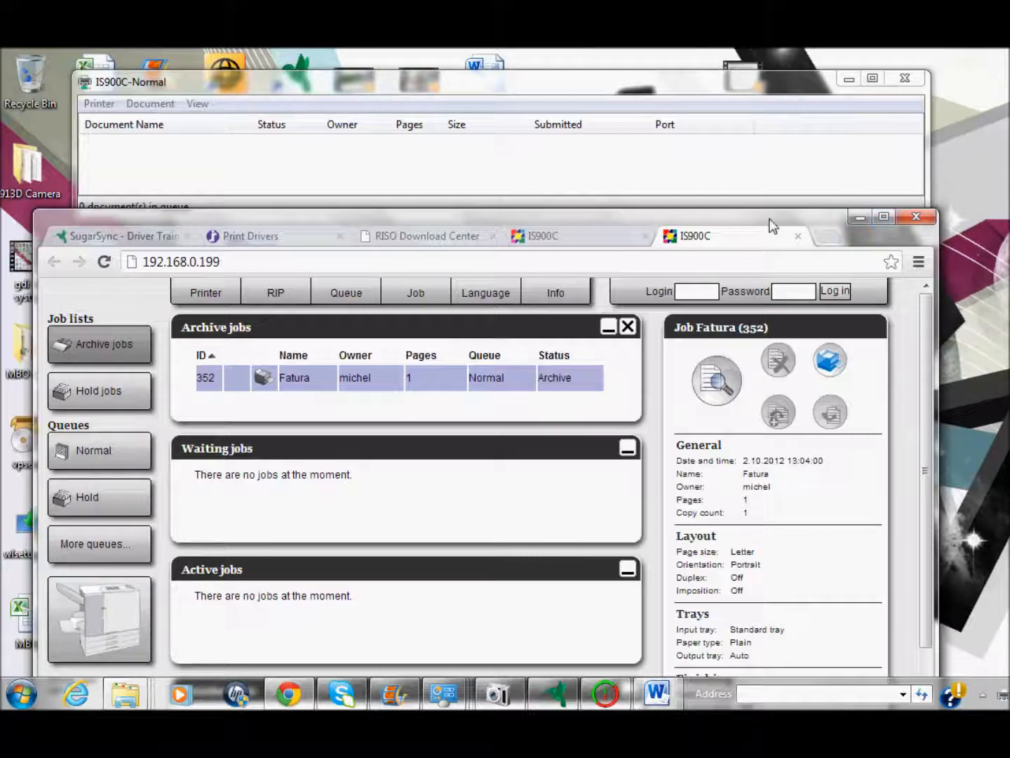
drag(769, 216, 782, 64)
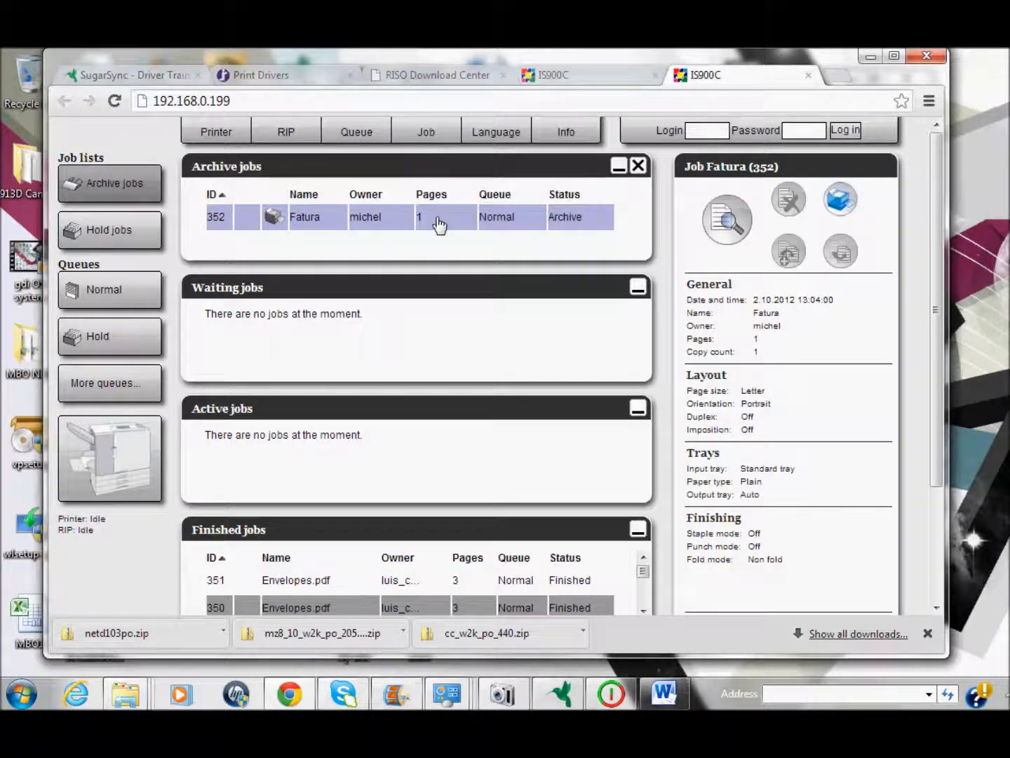
click(730, 222)
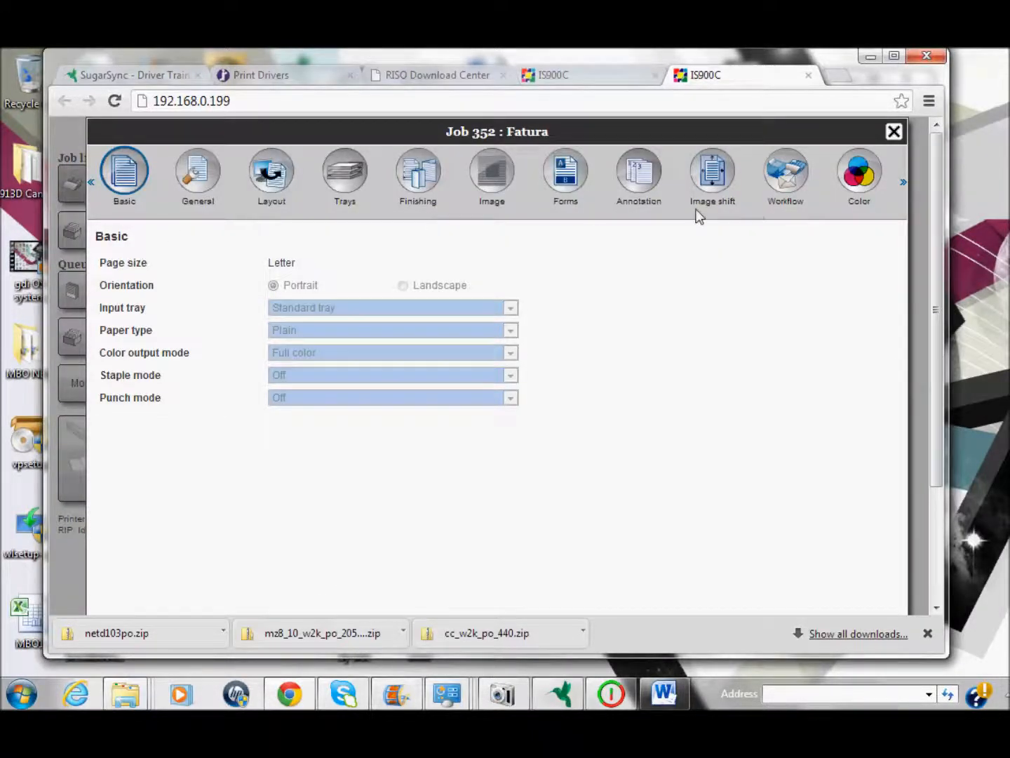
click(894, 131)
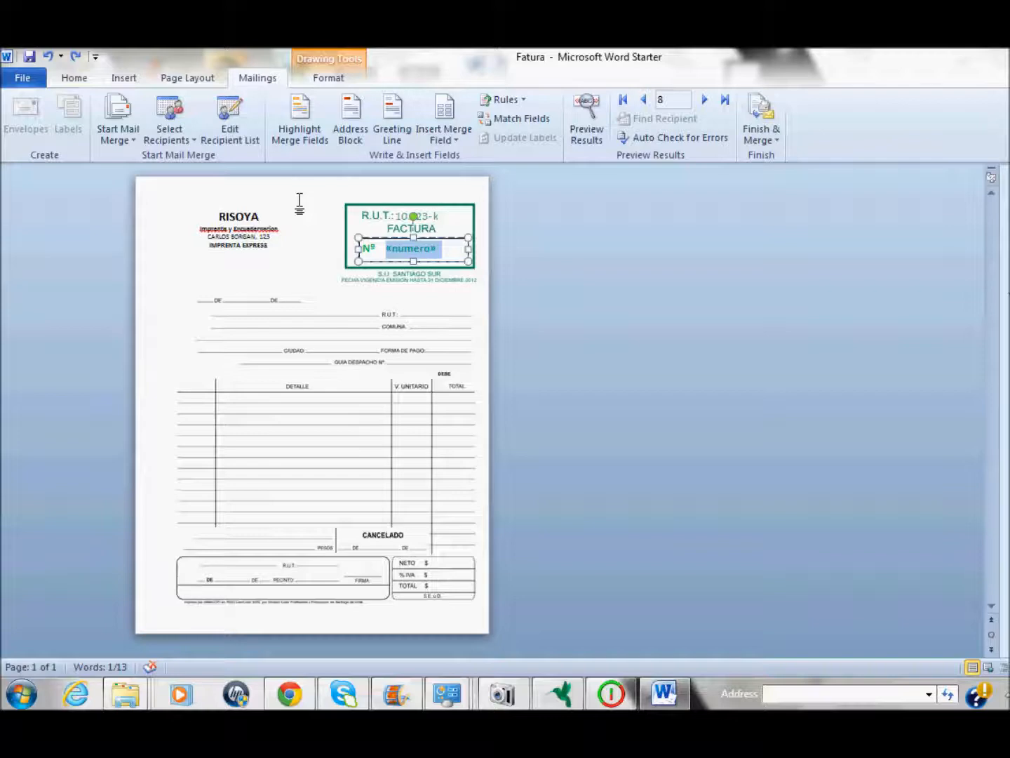
Delete the RISOYA company header text box from the Fatura document in Word
click(123, 80)
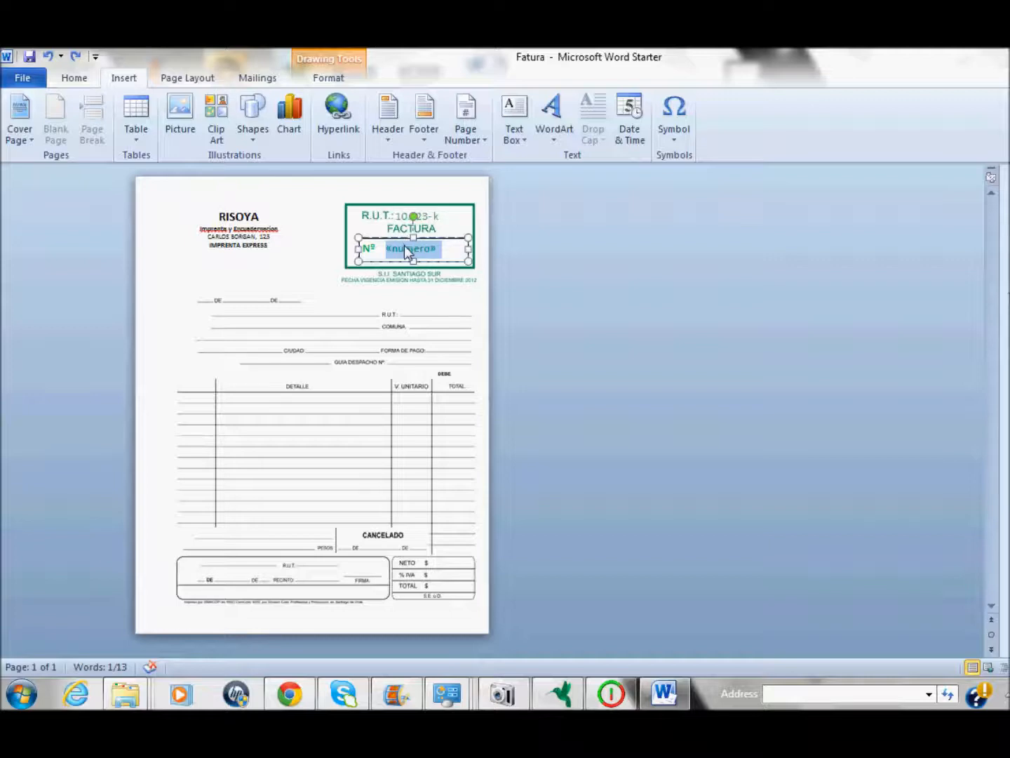
click(305, 187)
click(258, 218)
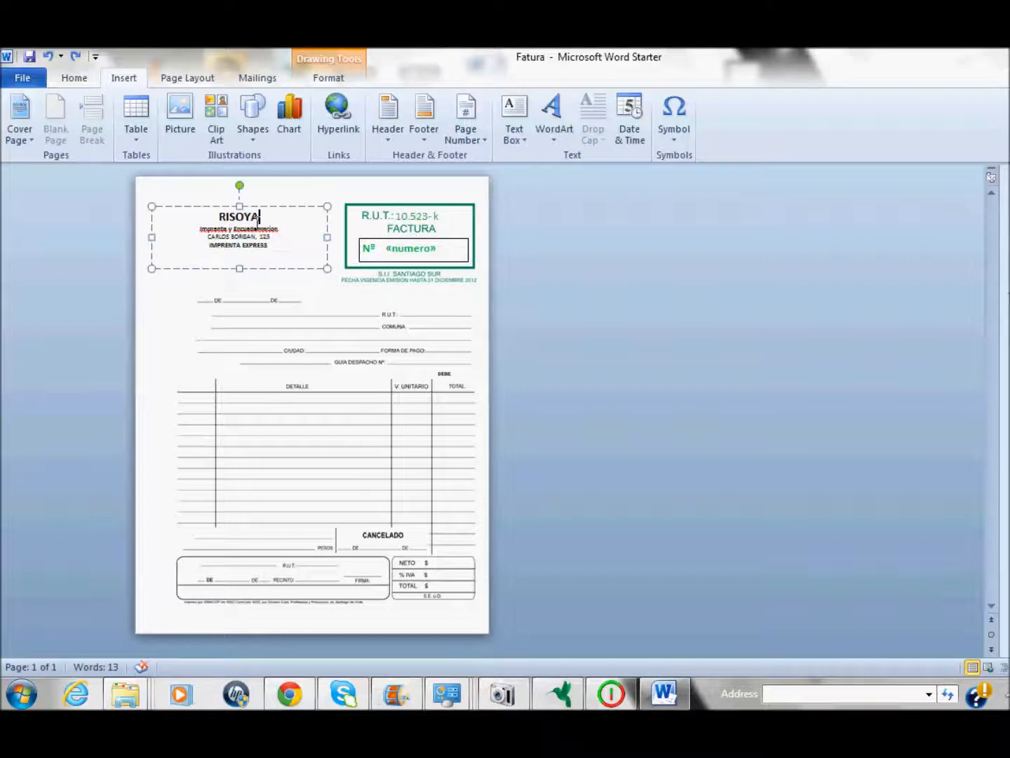
click(271, 207)
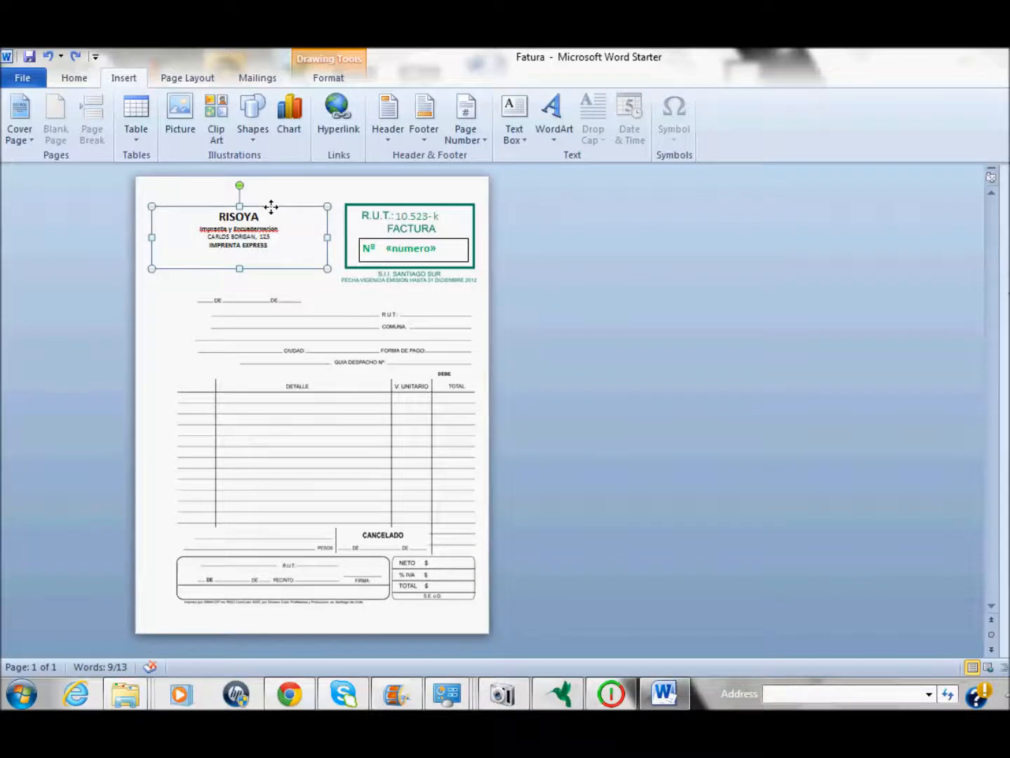
key(Delete)
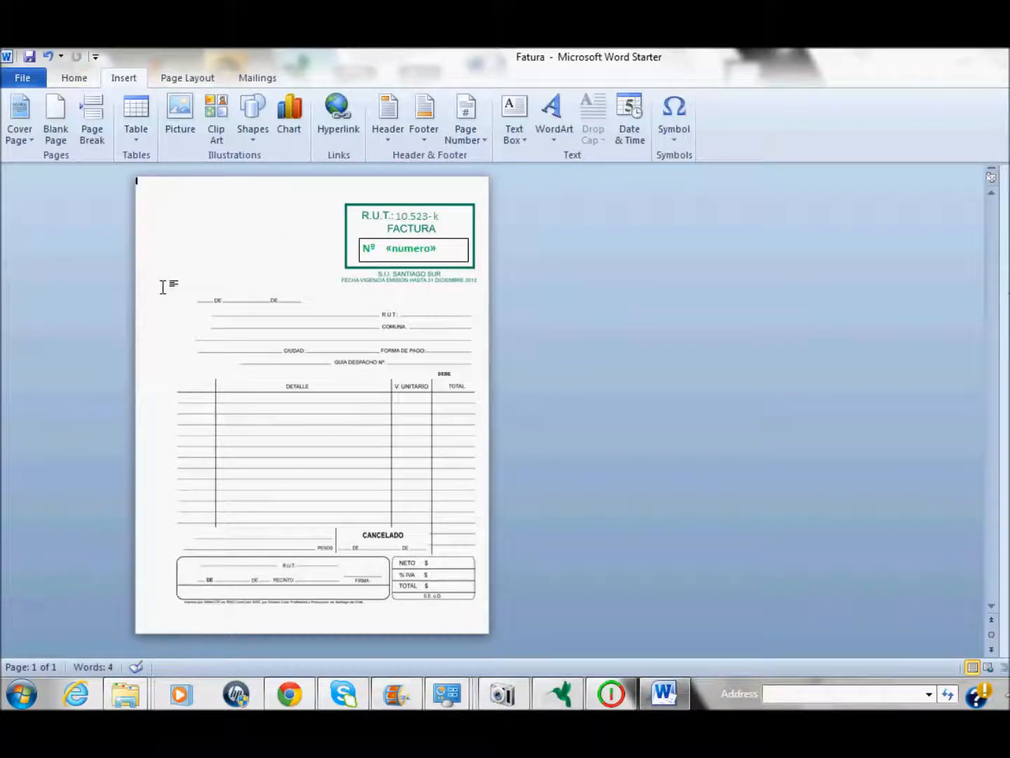
Delete the invoice form picture and the text box holding the R.U.T. number
click(464, 405)
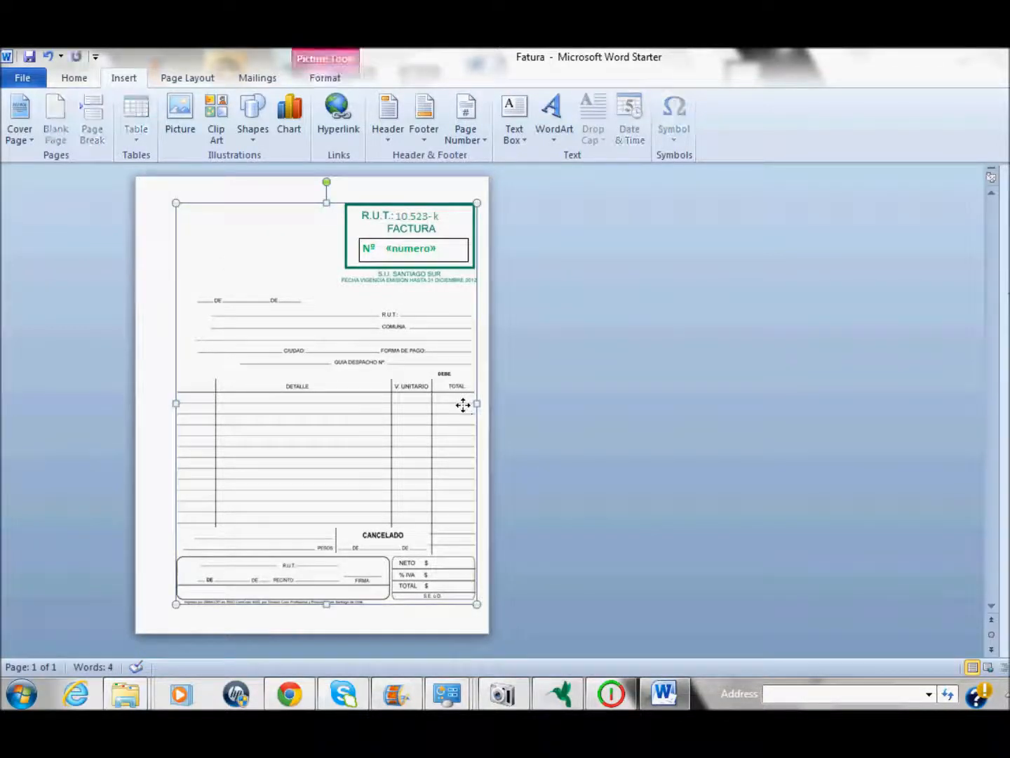
key(Delete)
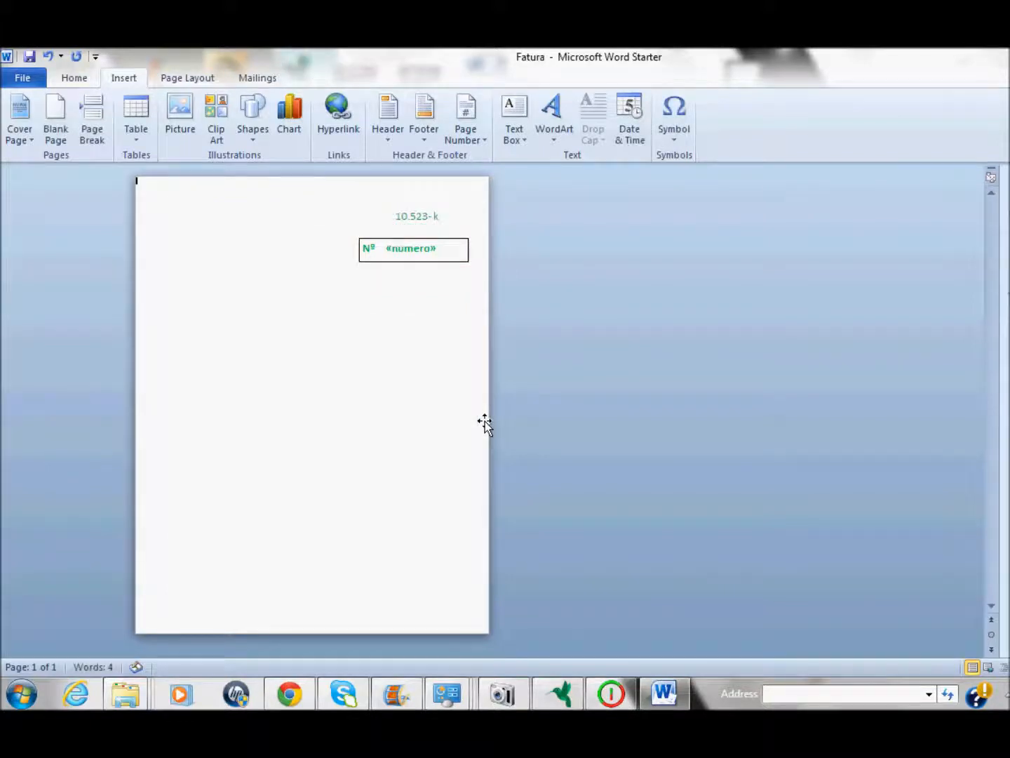
click(423, 217)
click(421, 207)
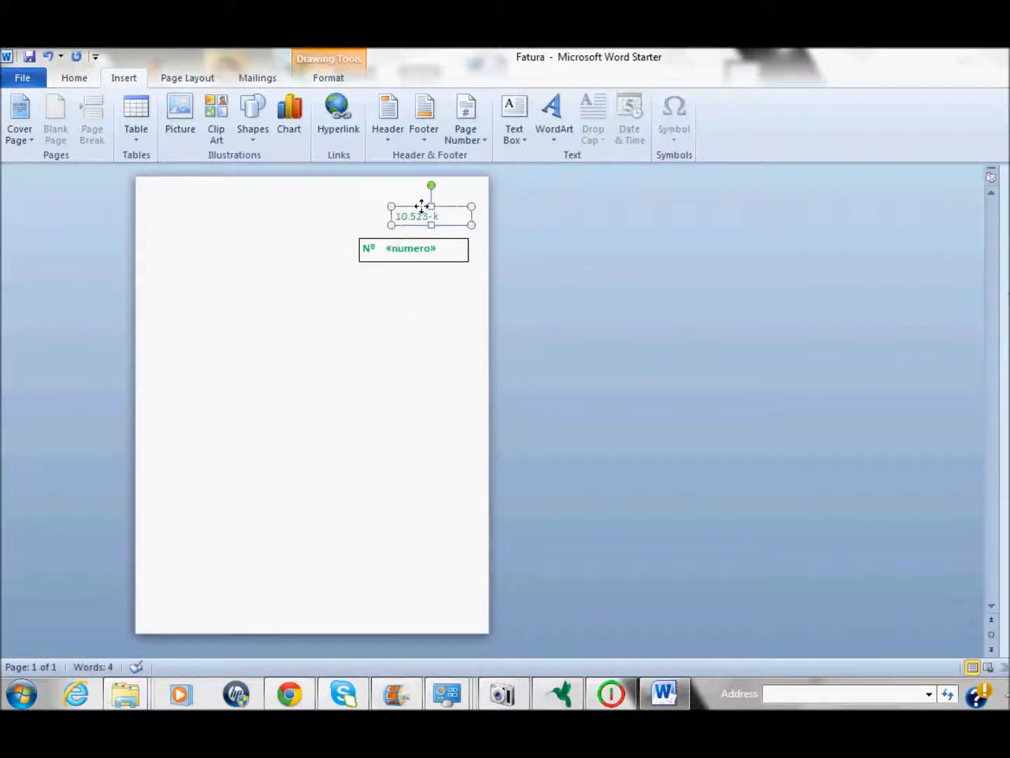
key(Delete)
Delete the Nº label in the number box, leaving only the numero merge field
click(367, 246)
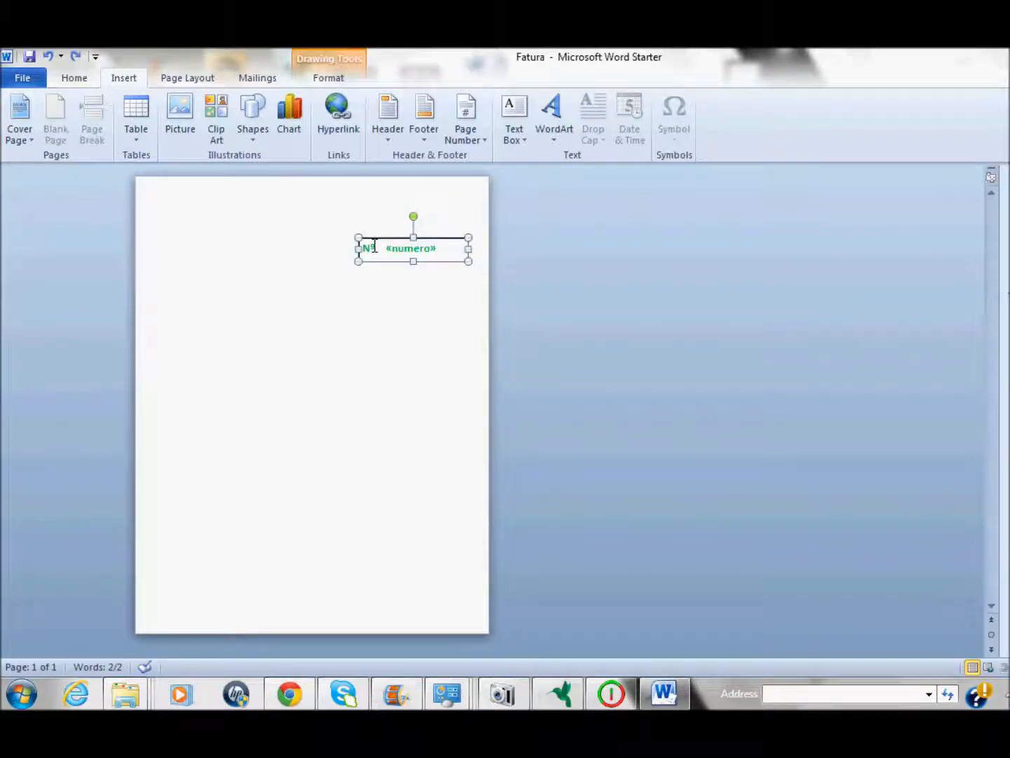
double_click(368, 245)
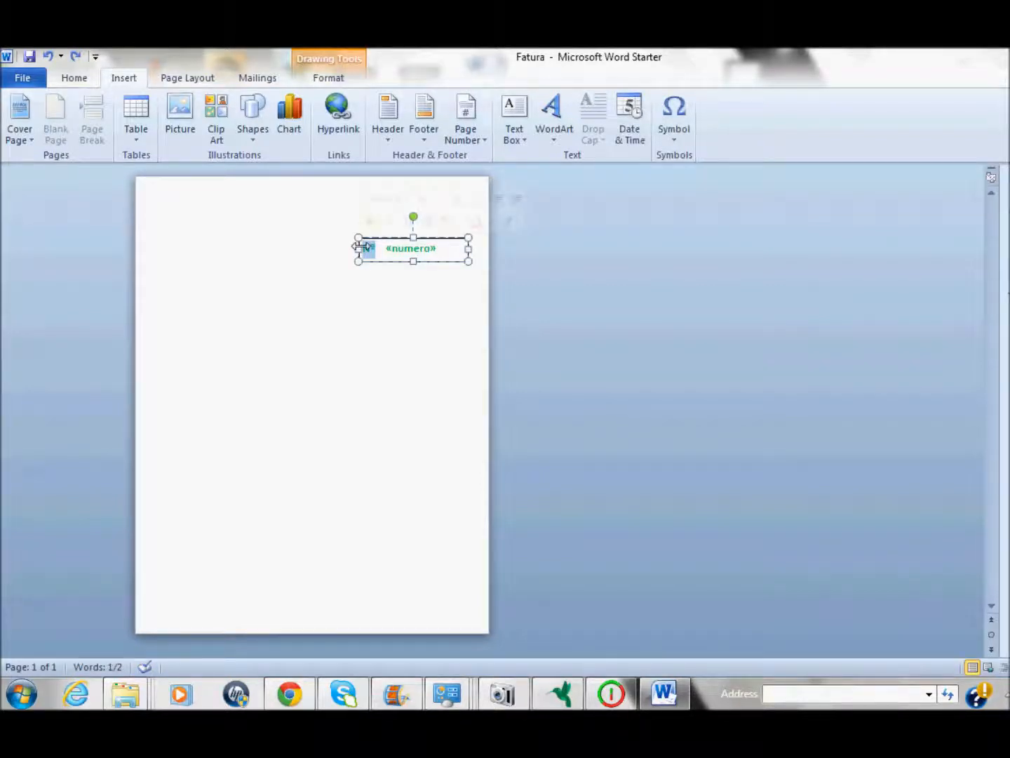
key(Delete)
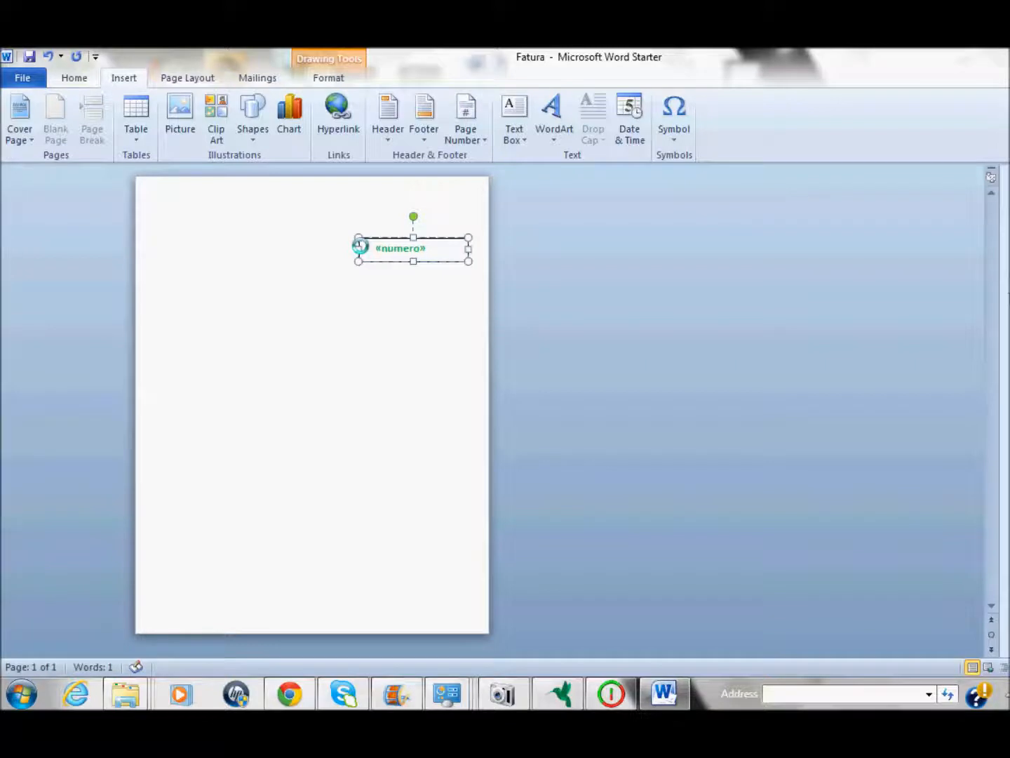
click(363, 211)
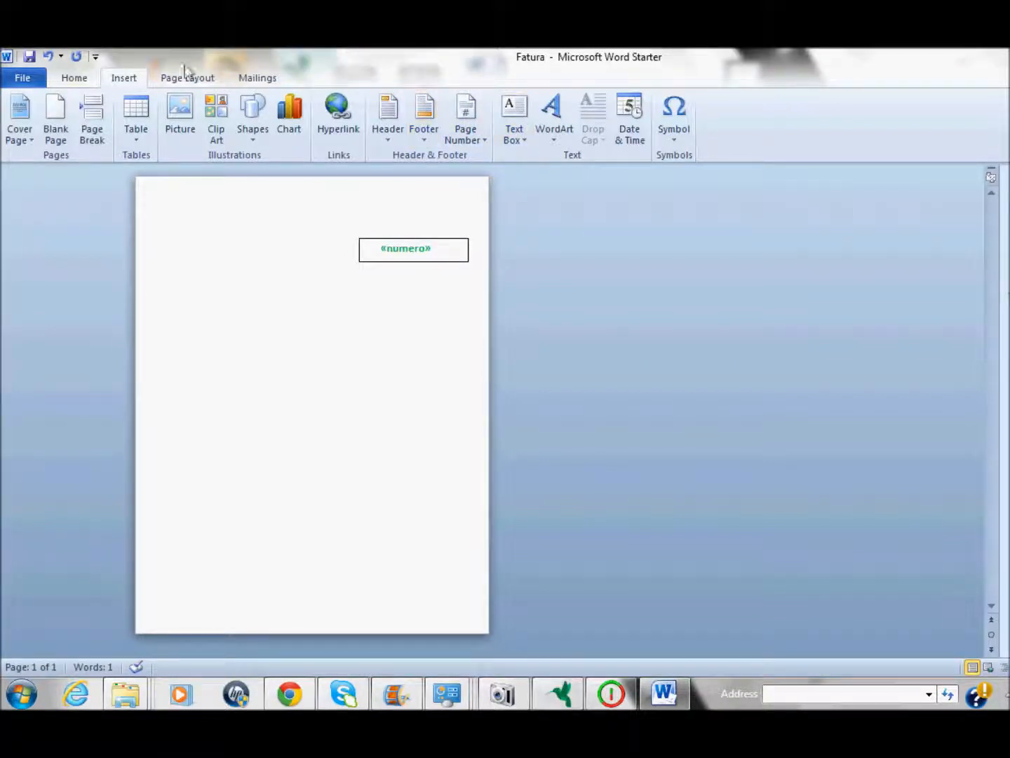
Preview the merge results and browse the numero records five forward and back to record 8
click(256, 79)
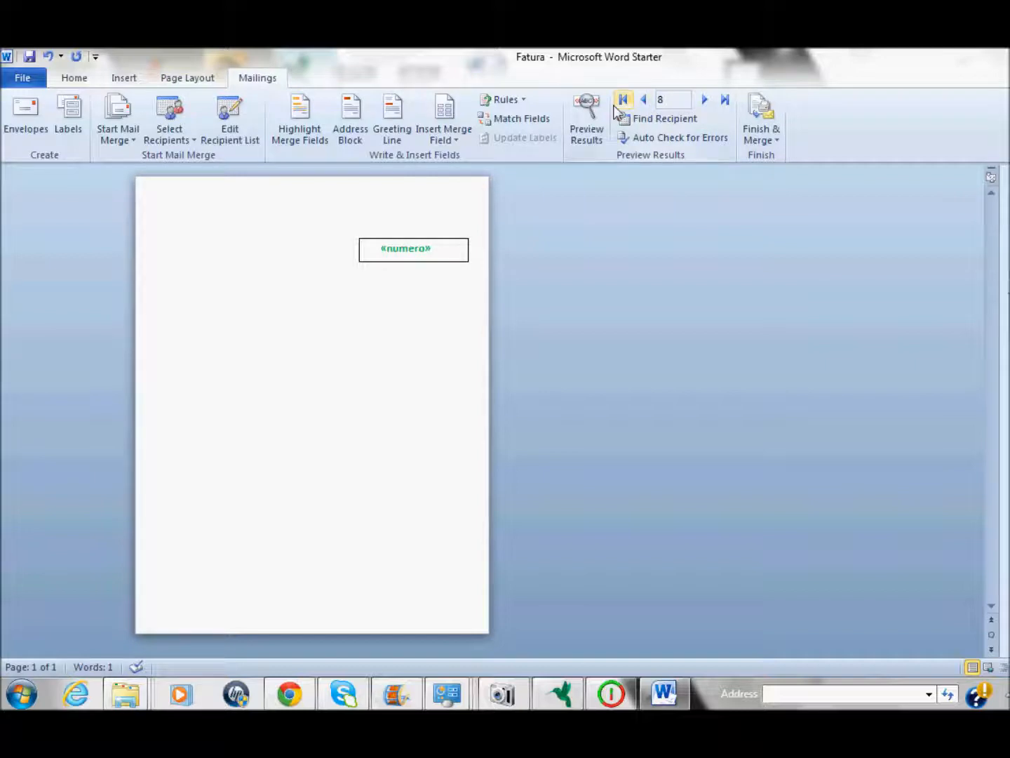
click(587, 112)
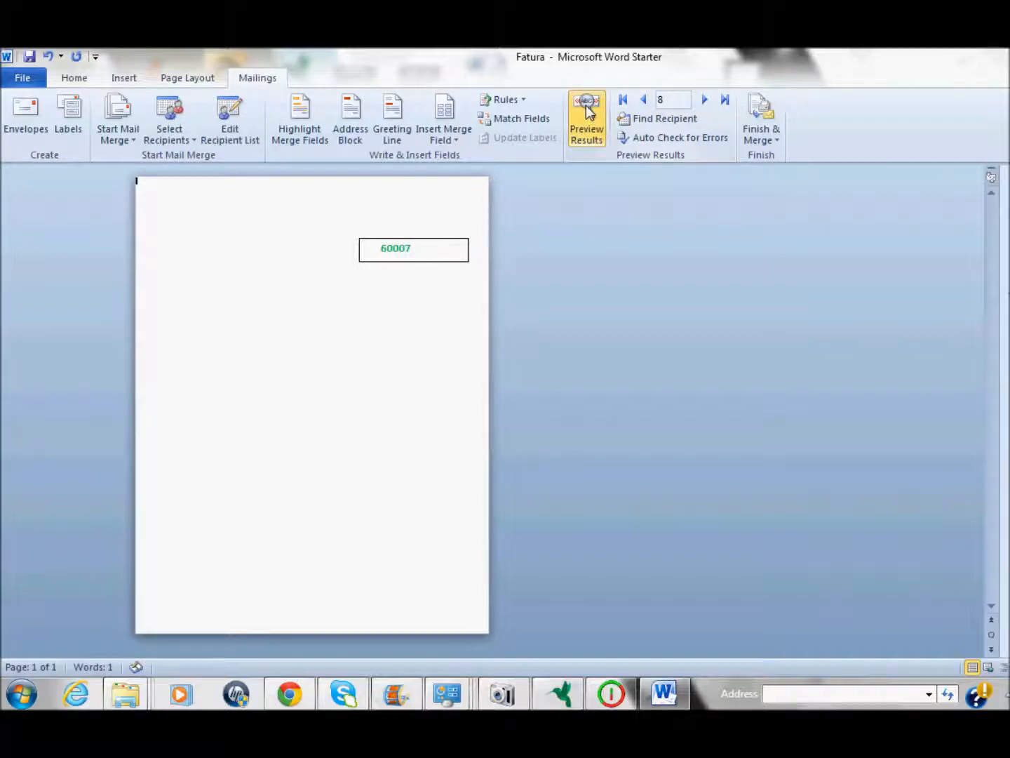
click(705, 101)
click(705, 101)
click(705, 101)
click(705, 100)
click(705, 100)
click(645, 101)
click(645, 101)
click(645, 100)
click(645, 100)
click(645, 101)
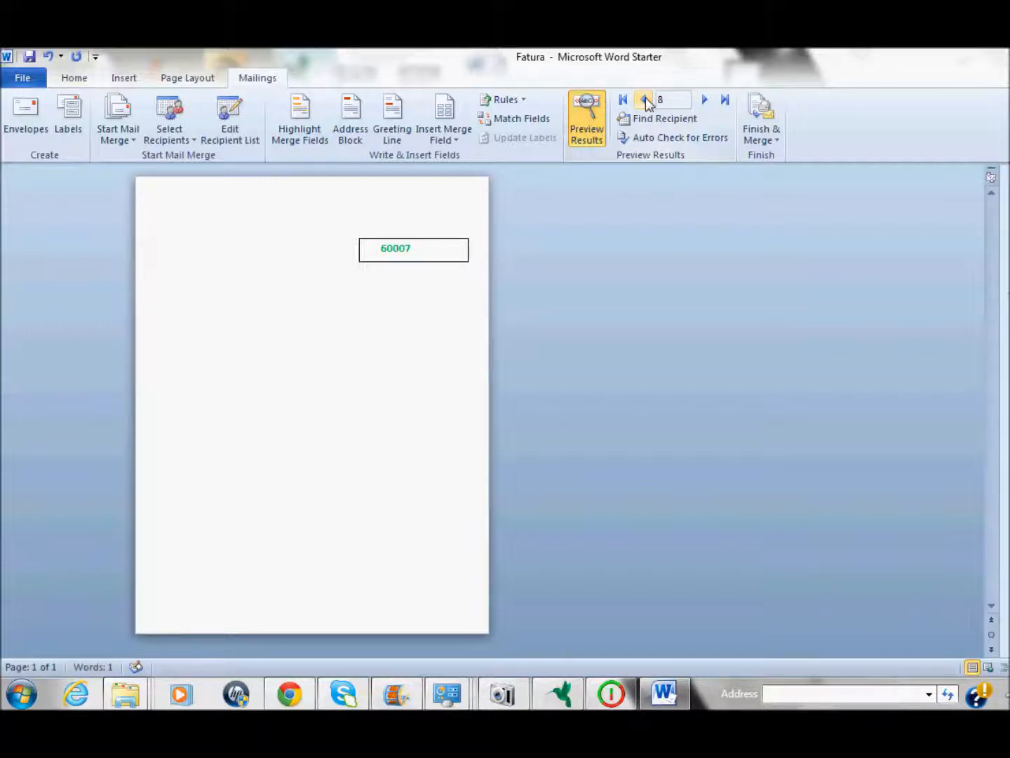
Finish the merge as printed documents, choosing to print all records
click(766, 137)
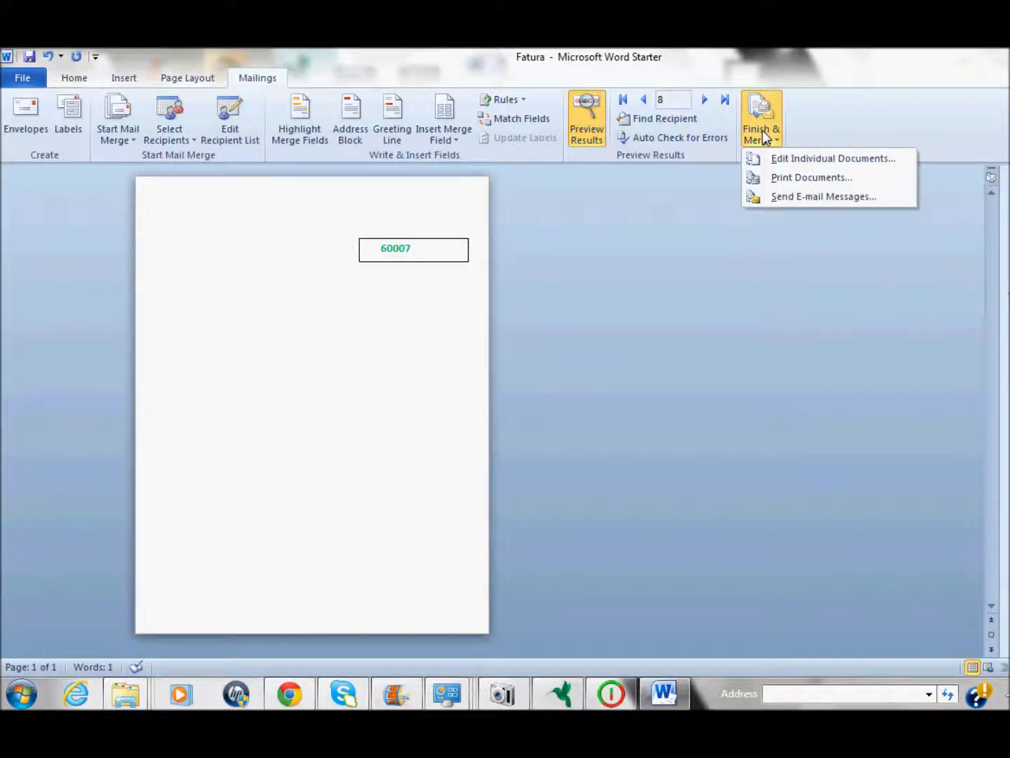
click(790, 180)
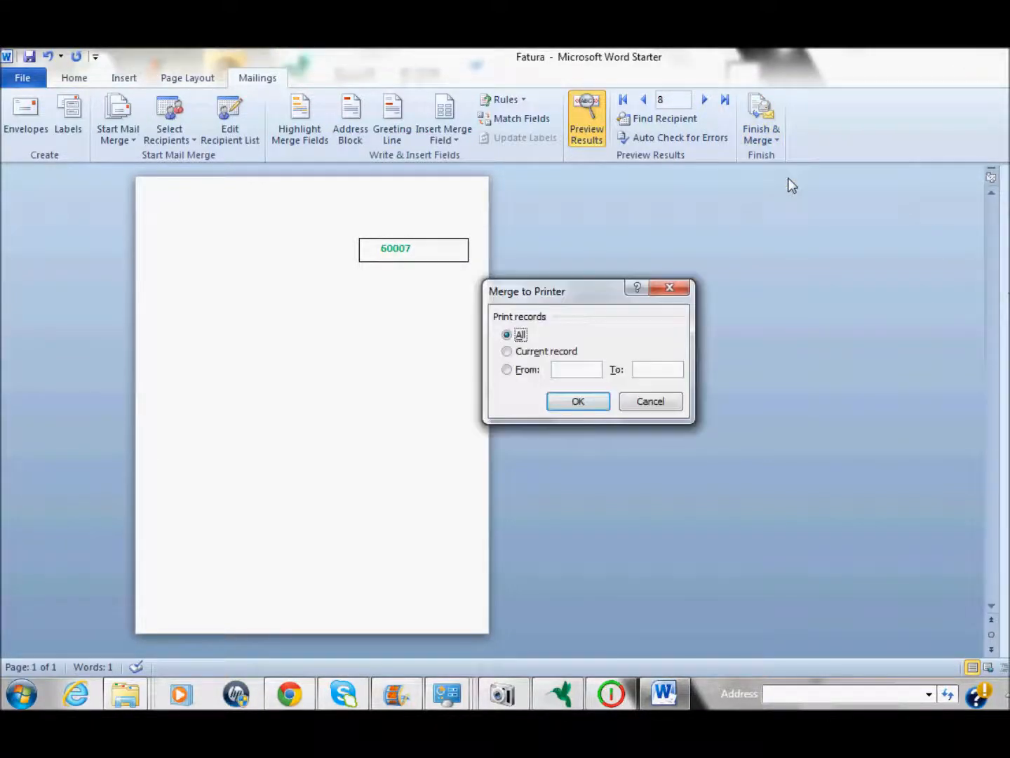
click(509, 353)
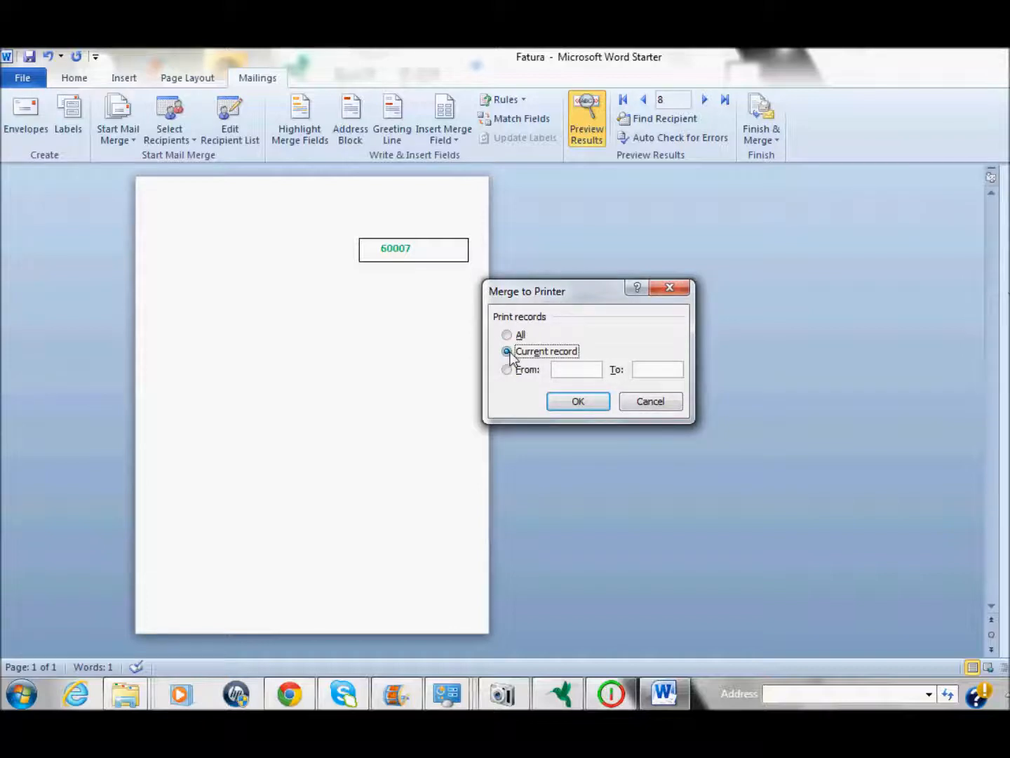
click(512, 369)
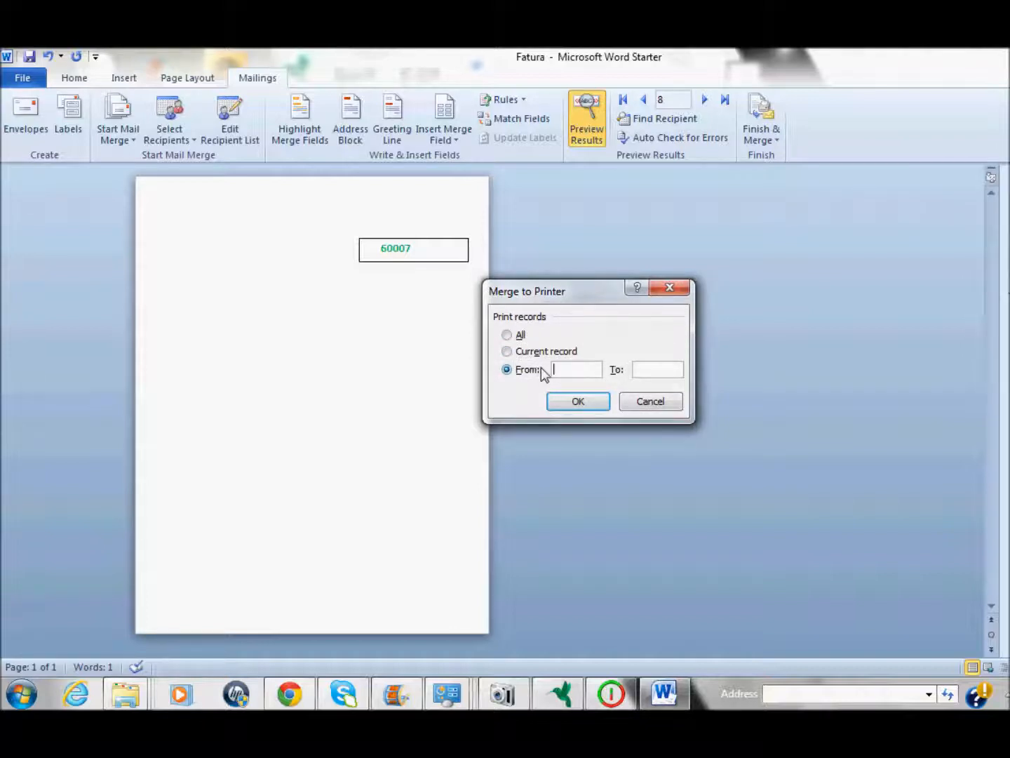
click(662, 370)
click(517, 335)
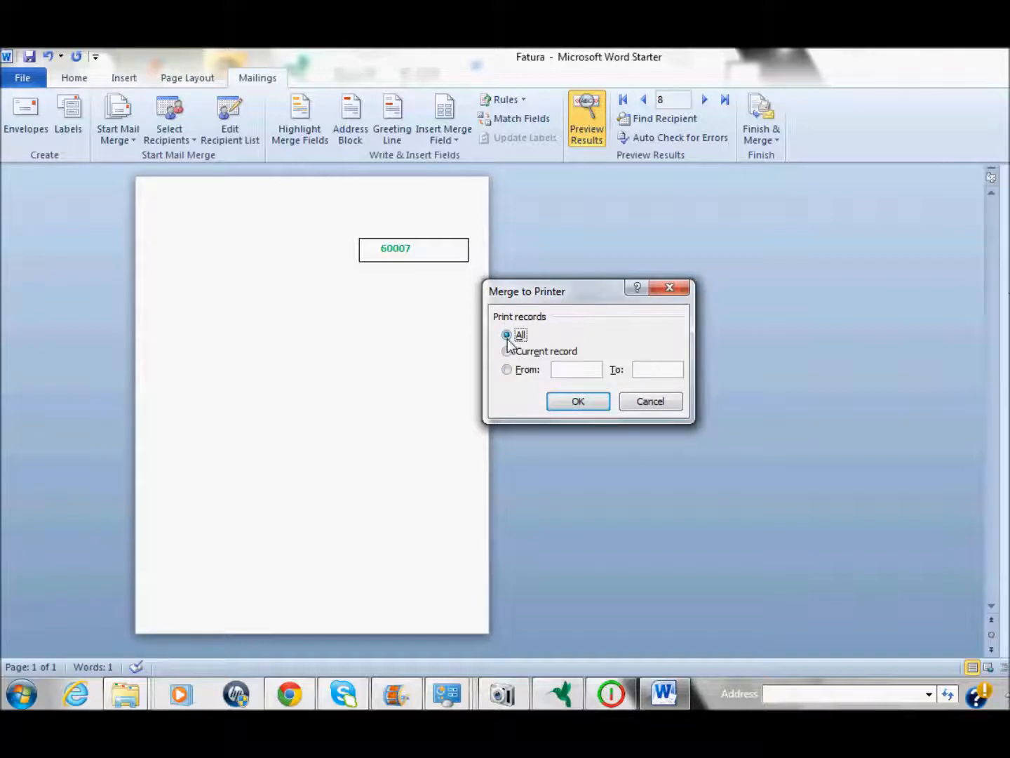
click(577, 401)
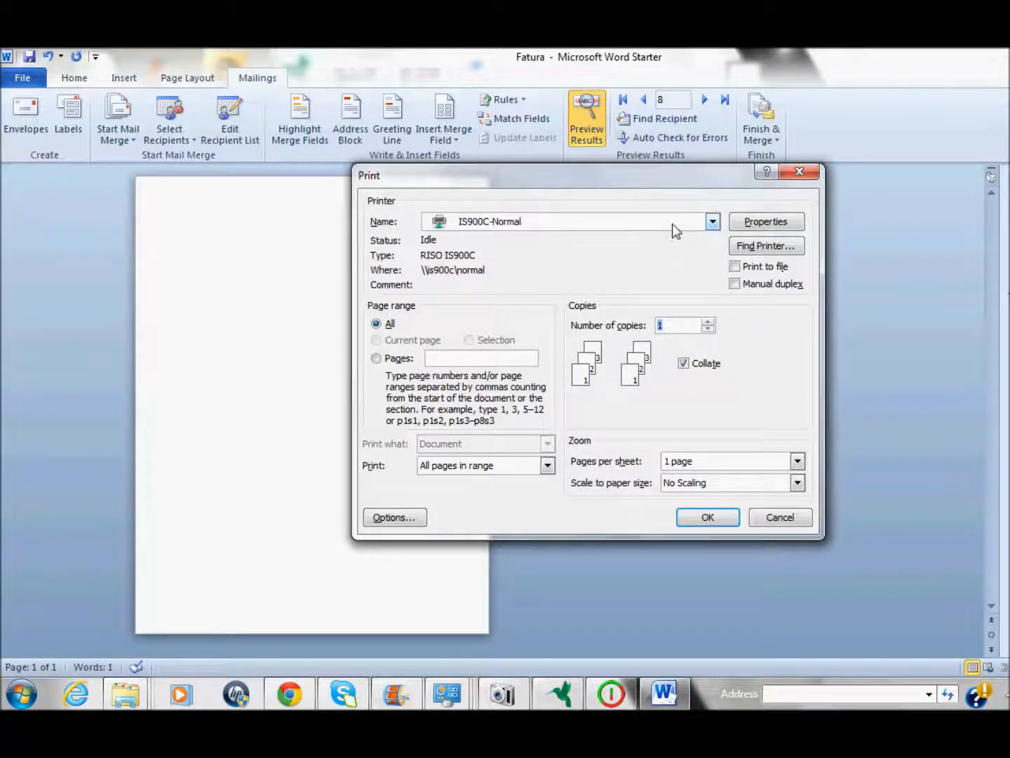
Set the workflow destination to Print in the IS900C-Normal printer properties
click(756, 223)
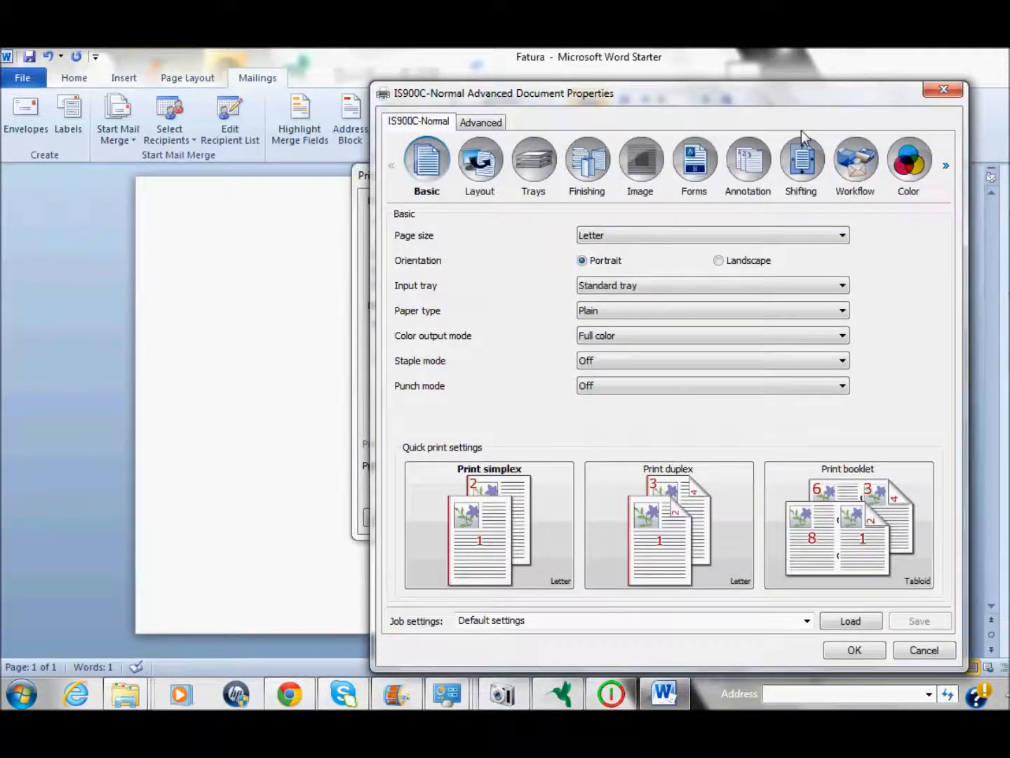
drag(820, 97, 622, 88)
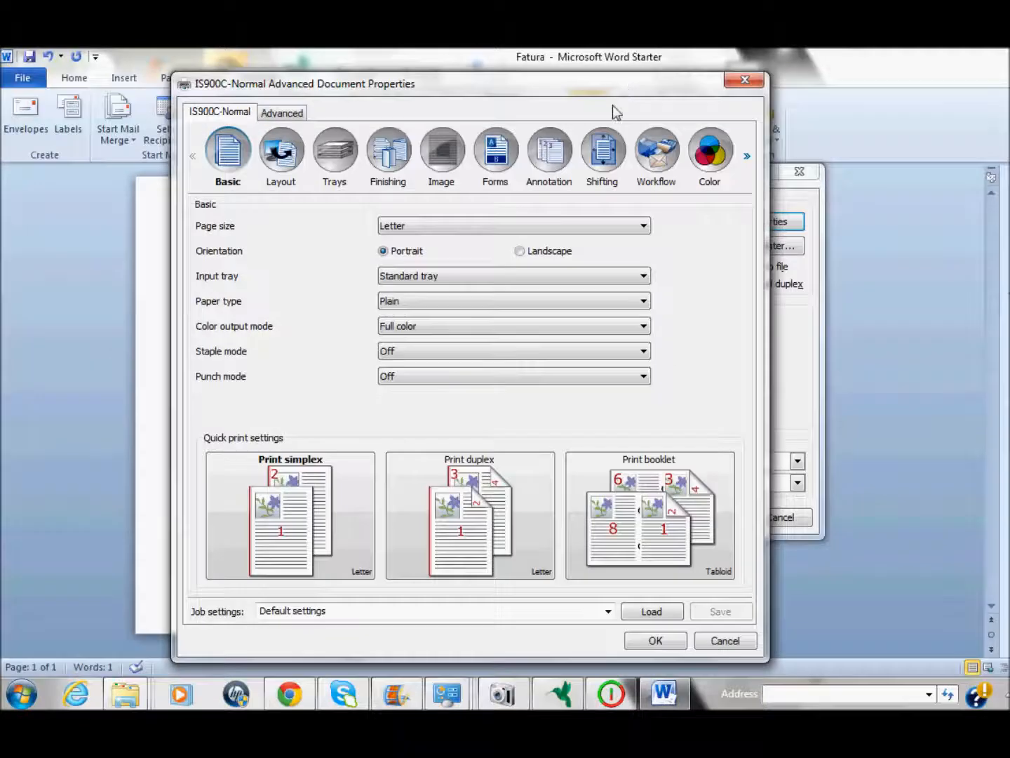
click(648, 145)
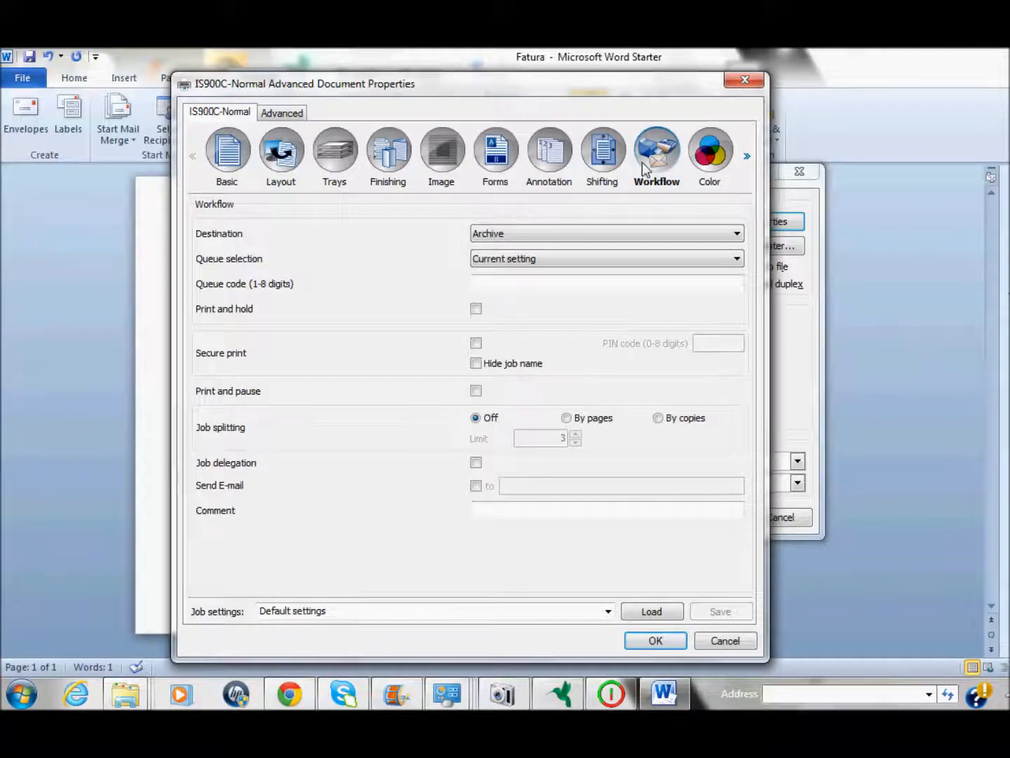
click(575, 233)
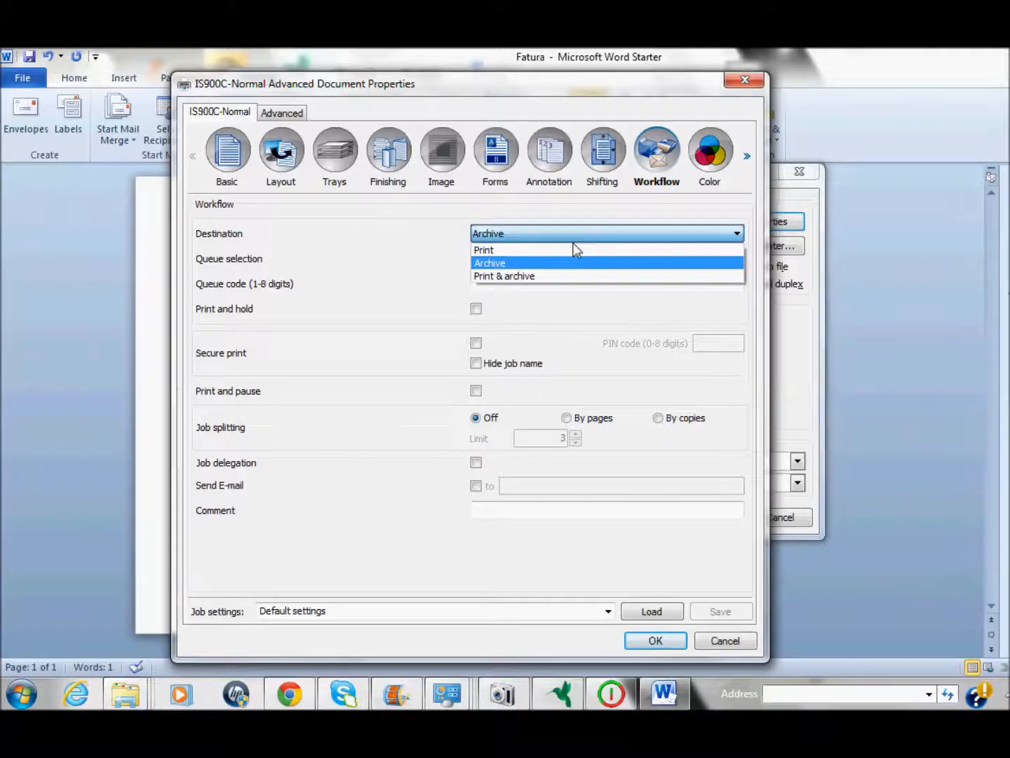
click(571, 247)
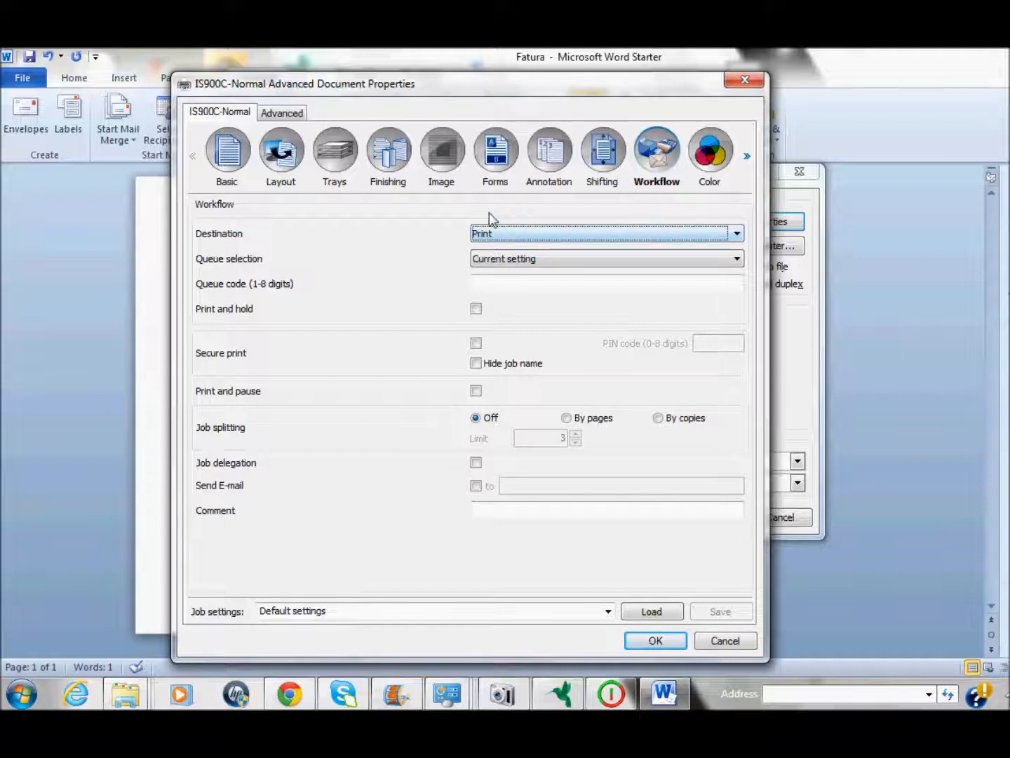
Set both the page size and the output size to A4 in the printer's layout settings
click(281, 164)
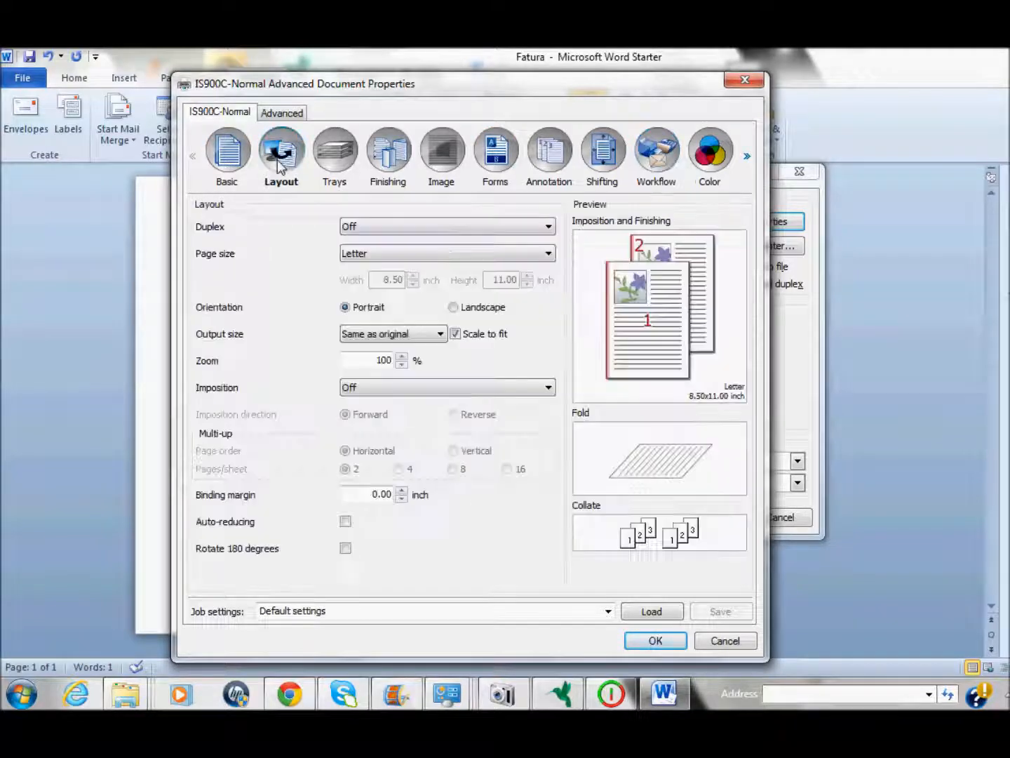
click(363, 254)
scroll(368, 266, up, 4)
click(369, 281)
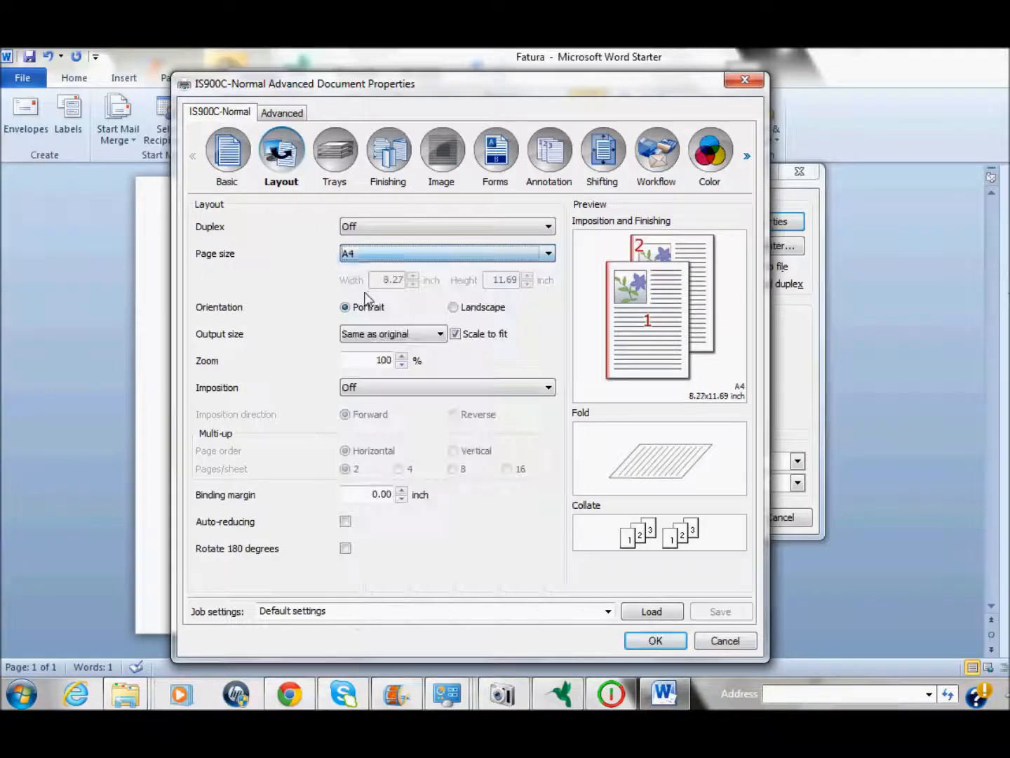
click(439, 335)
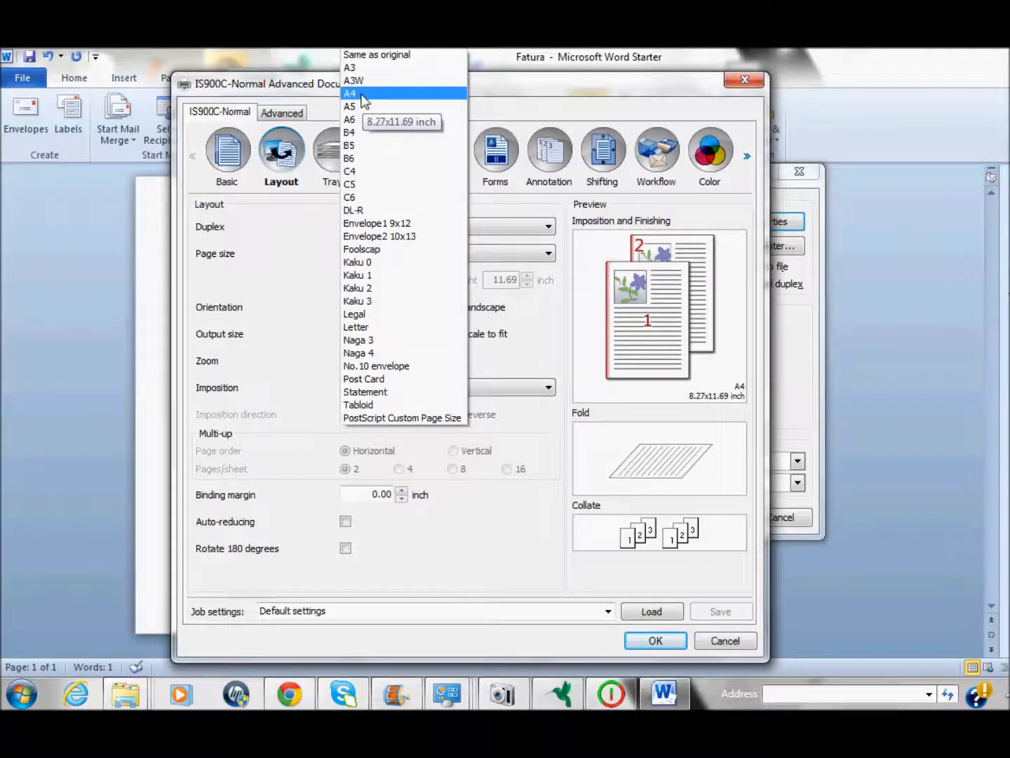
click(363, 94)
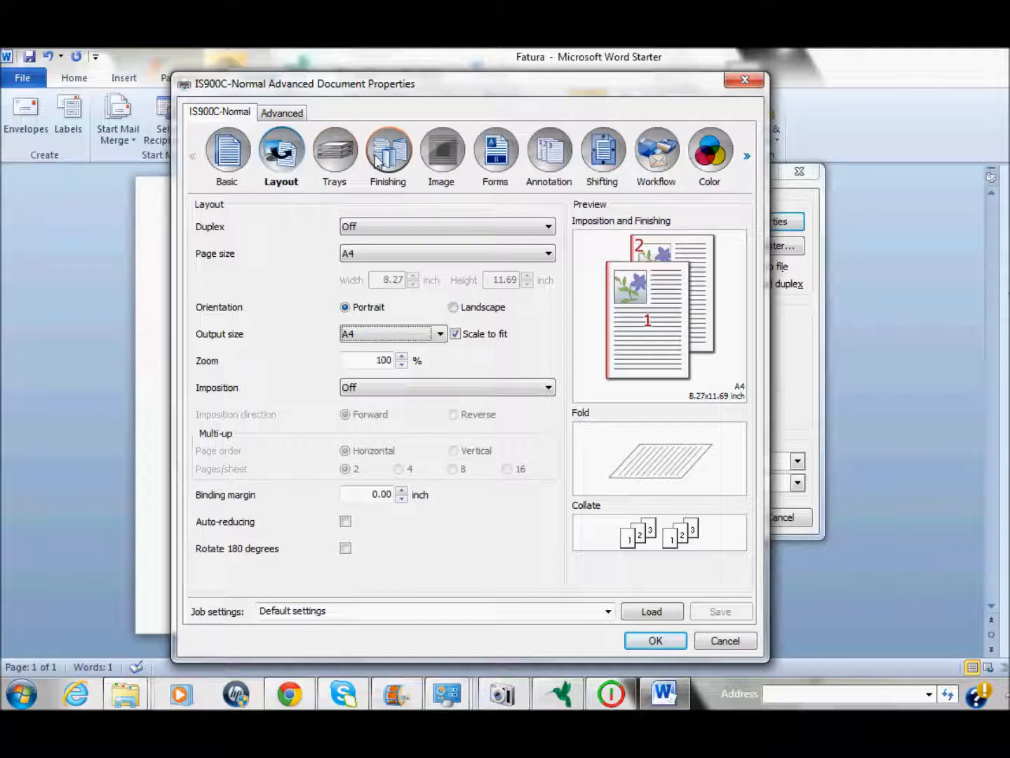
Review the image and color settings, and set the print pattern to Overlay each page with Fatura as Form 1
click(442, 152)
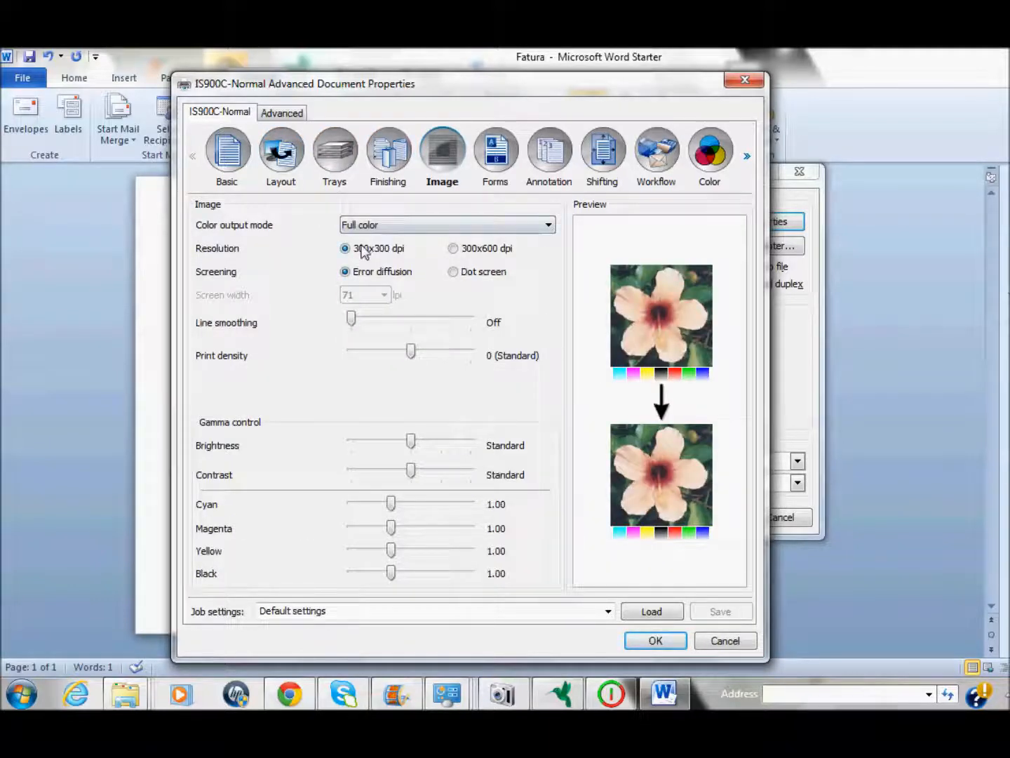
click(704, 186)
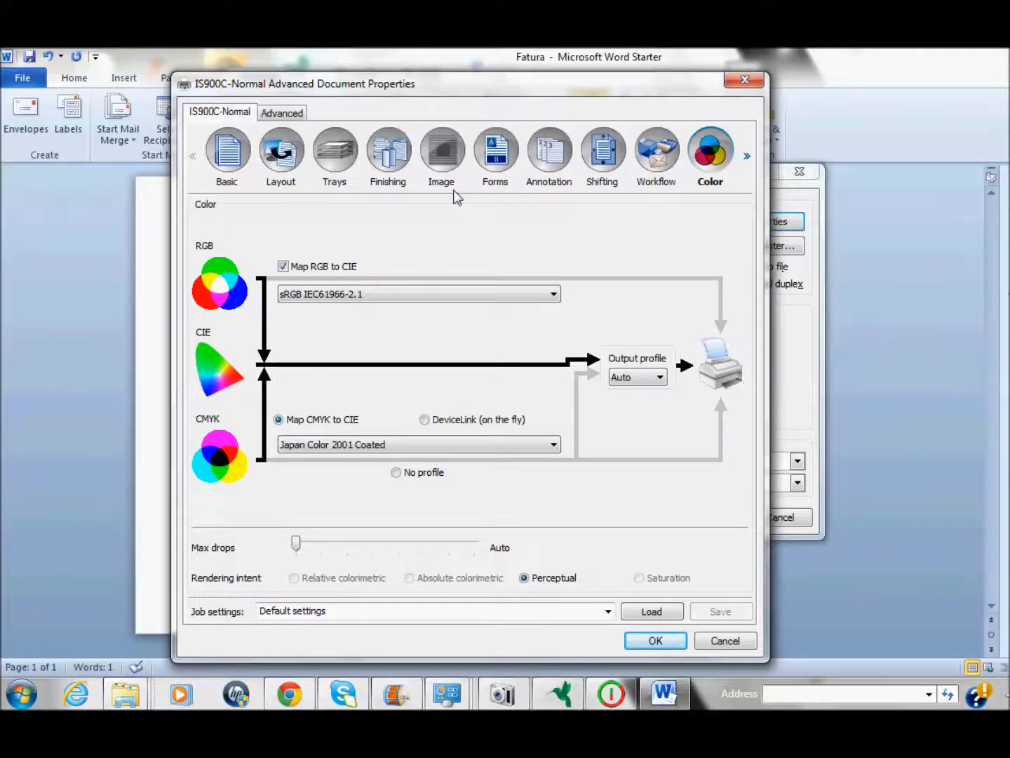
click(495, 171)
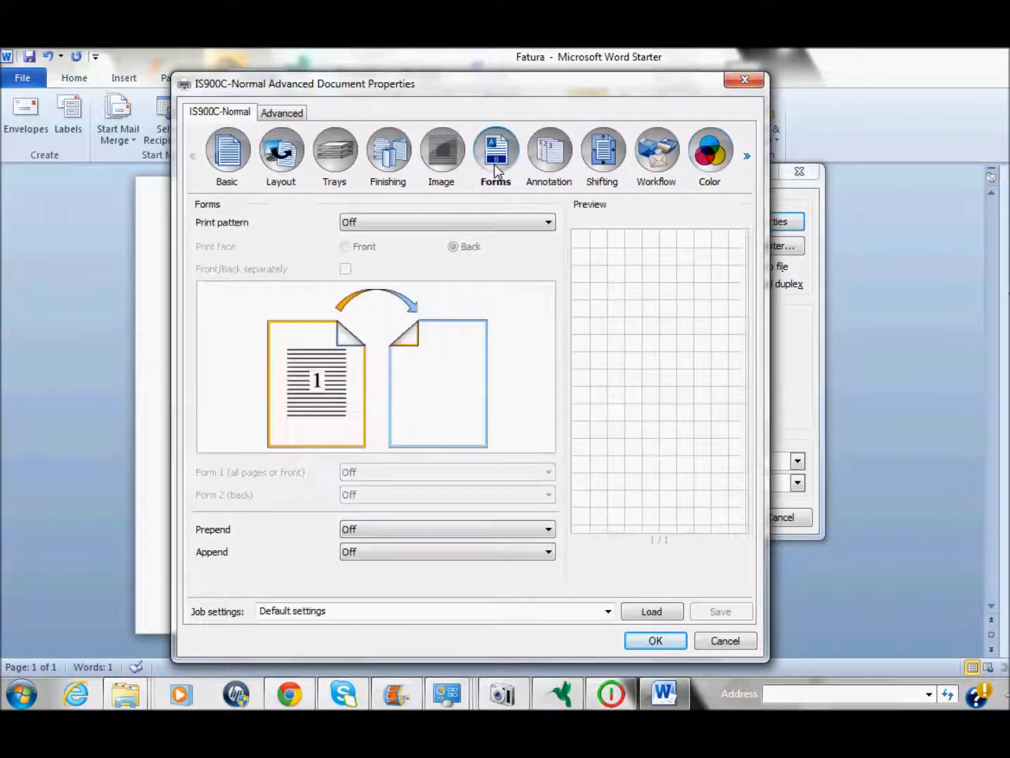
click(500, 222)
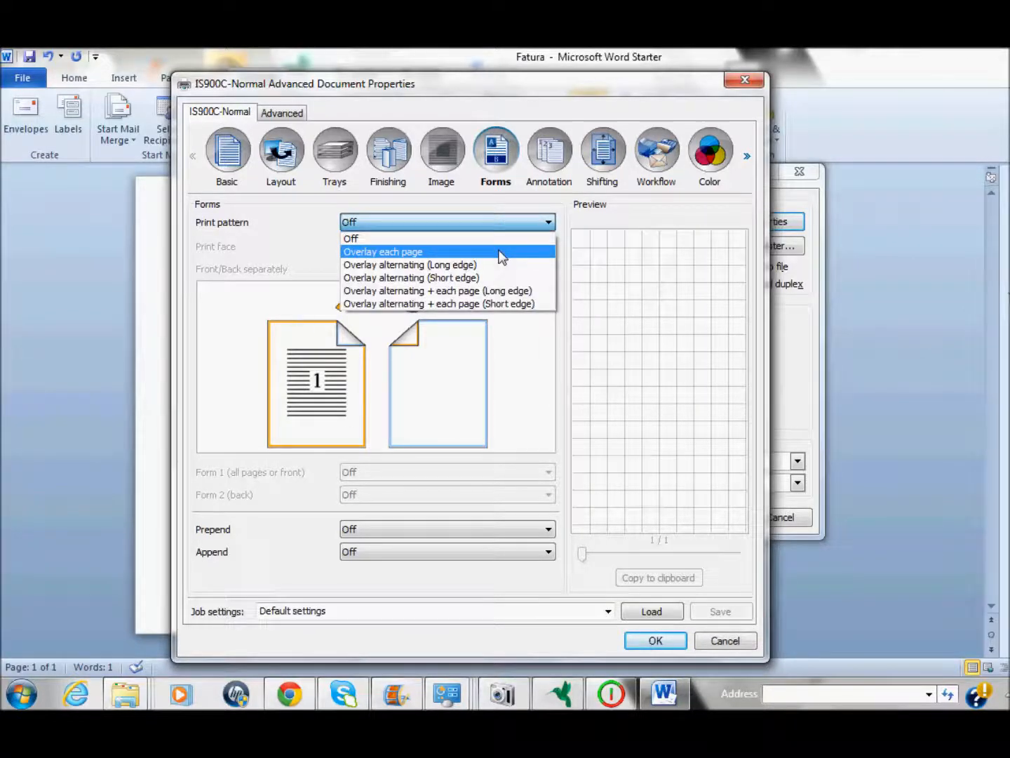
click(502, 257)
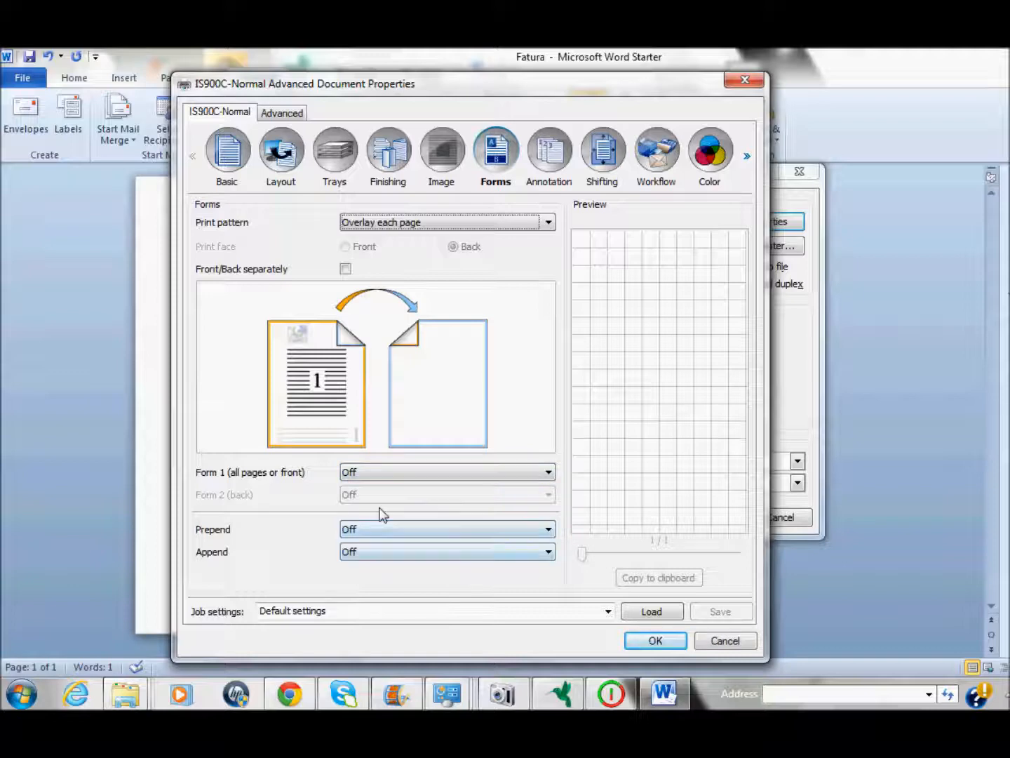
click(511, 473)
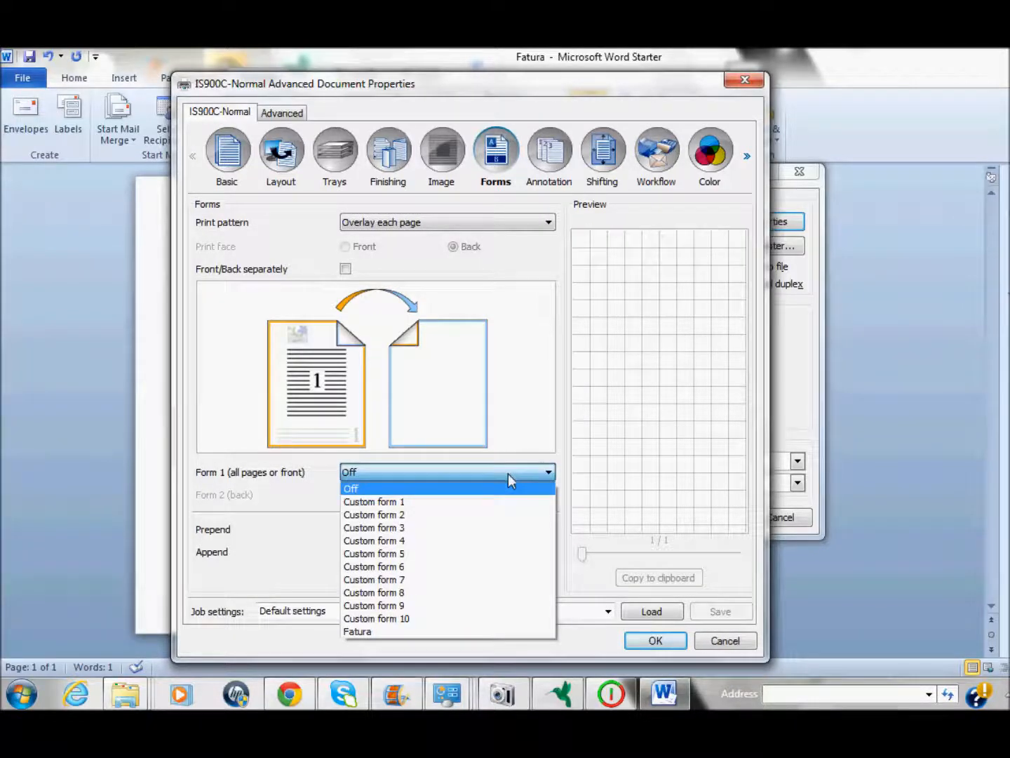
click(382, 630)
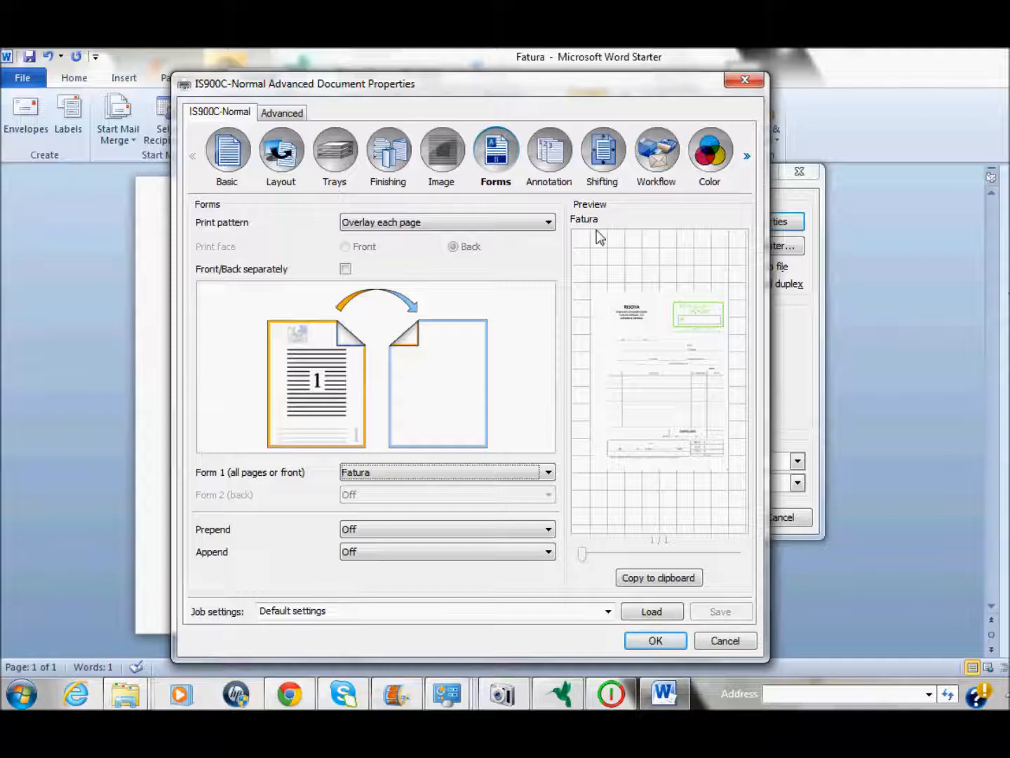
click(547, 224)
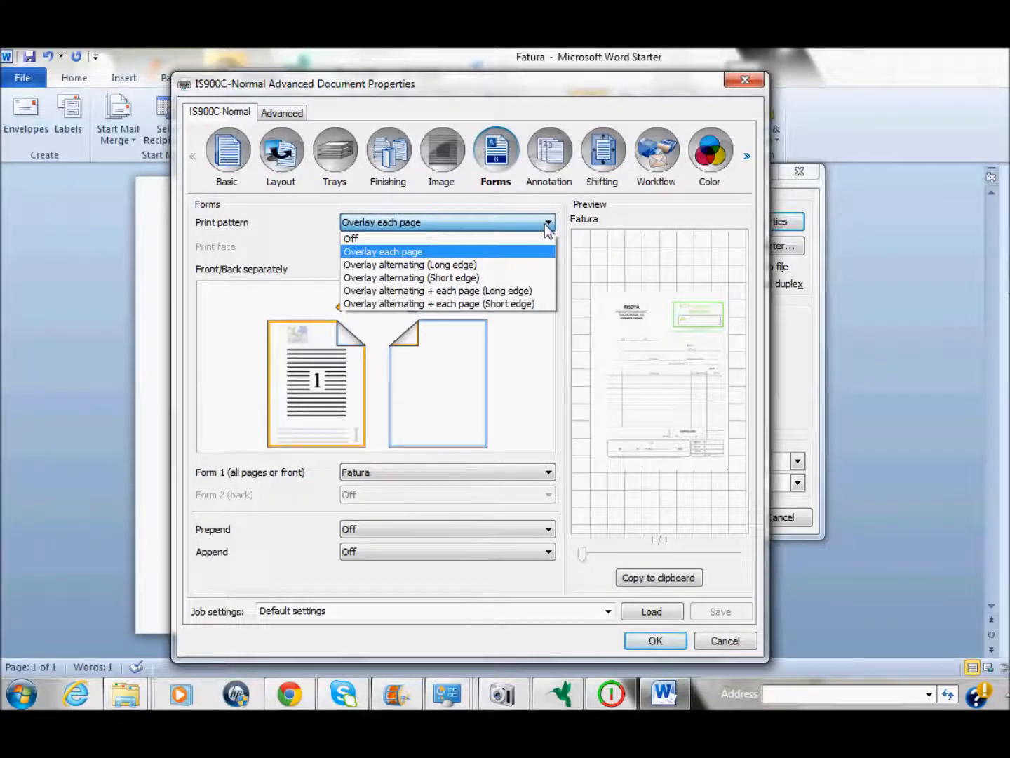
Print the merged records on IS900C-Normal with these properties, and switch to the printer console in Chrome
click(671, 638)
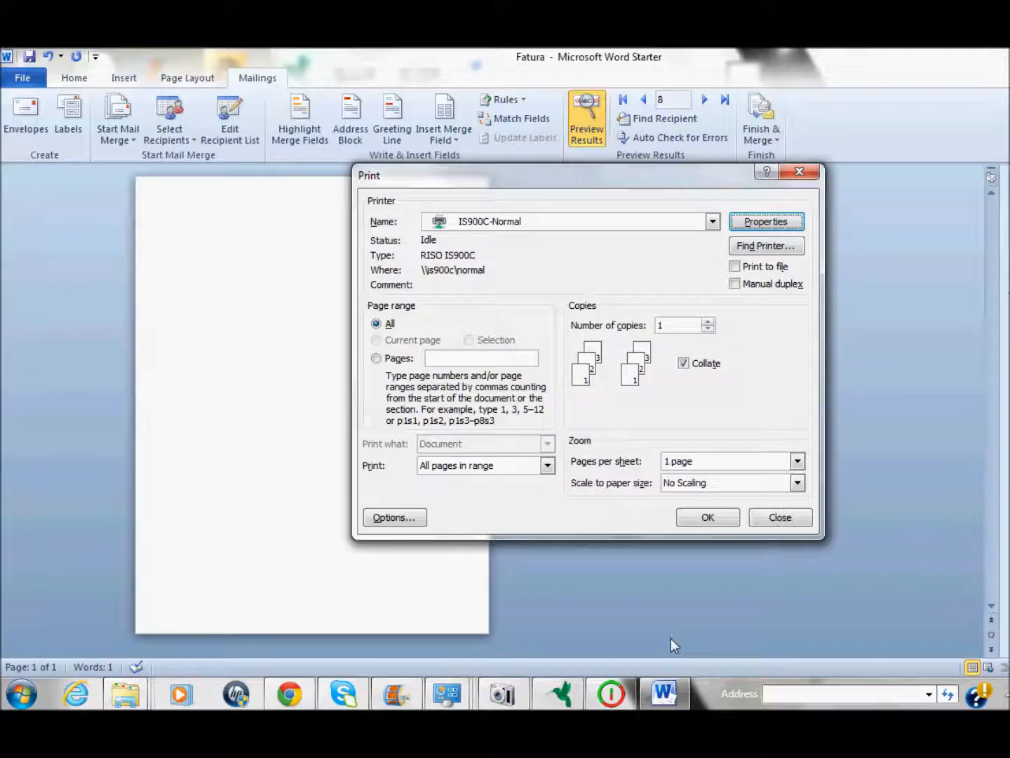
click(709, 518)
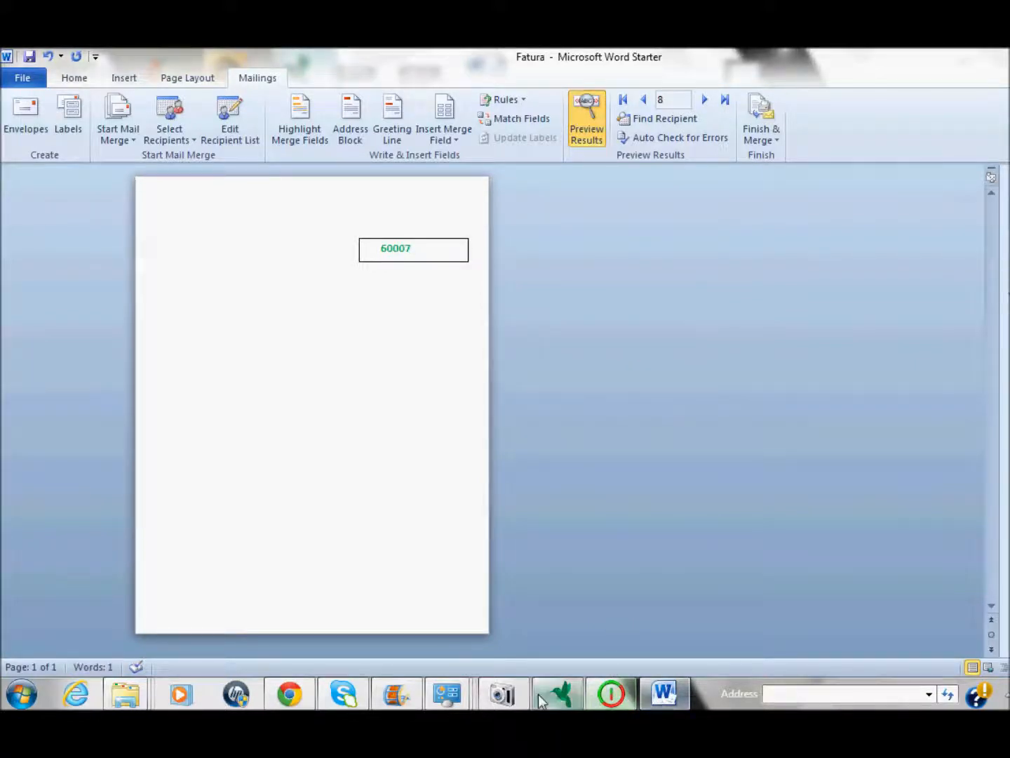
click(290, 694)
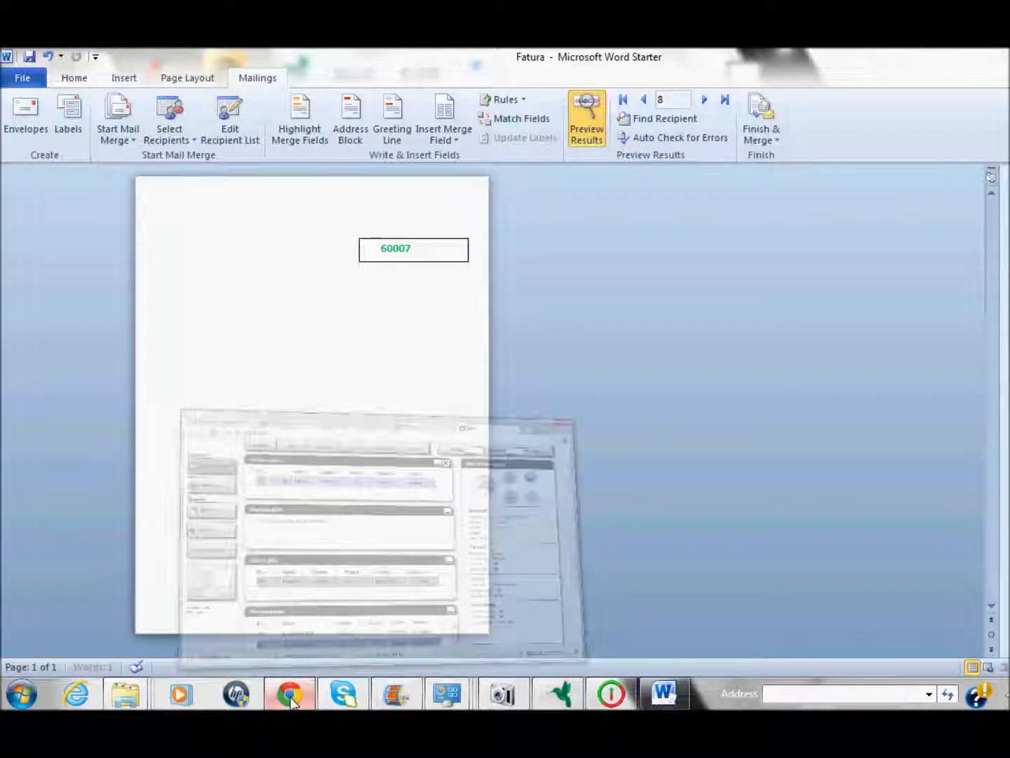